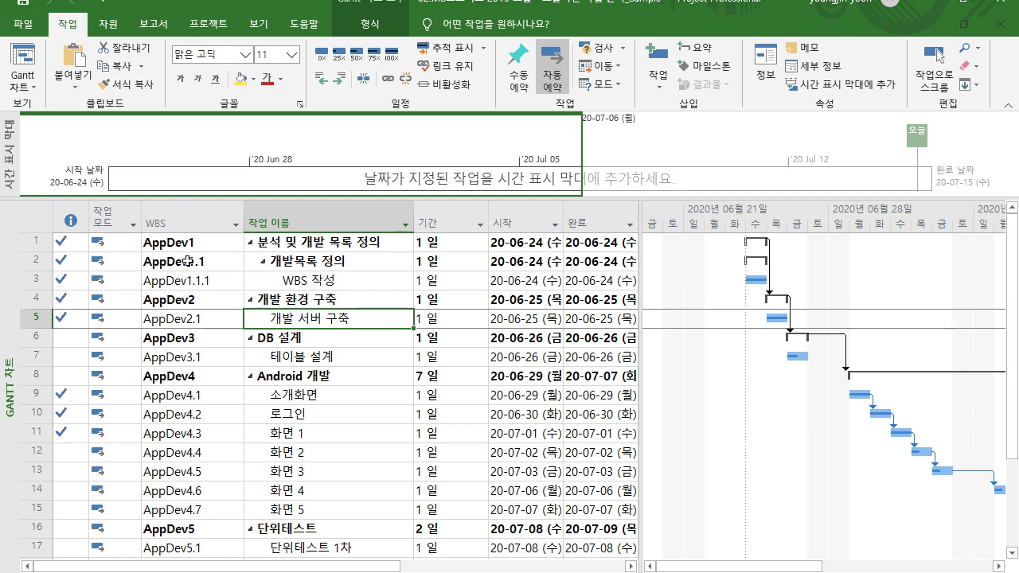
pyautogui.moveTo(32, 240); pyautogui.dragTo(76, 557)
pyautogui.scroll(3, 77, 488)
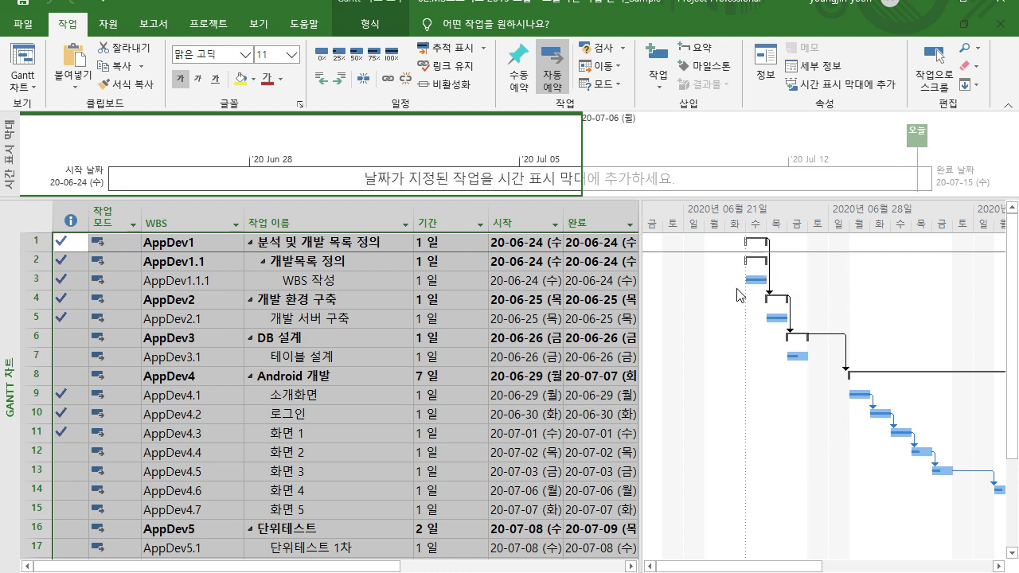
pyautogui.click(457, 298)
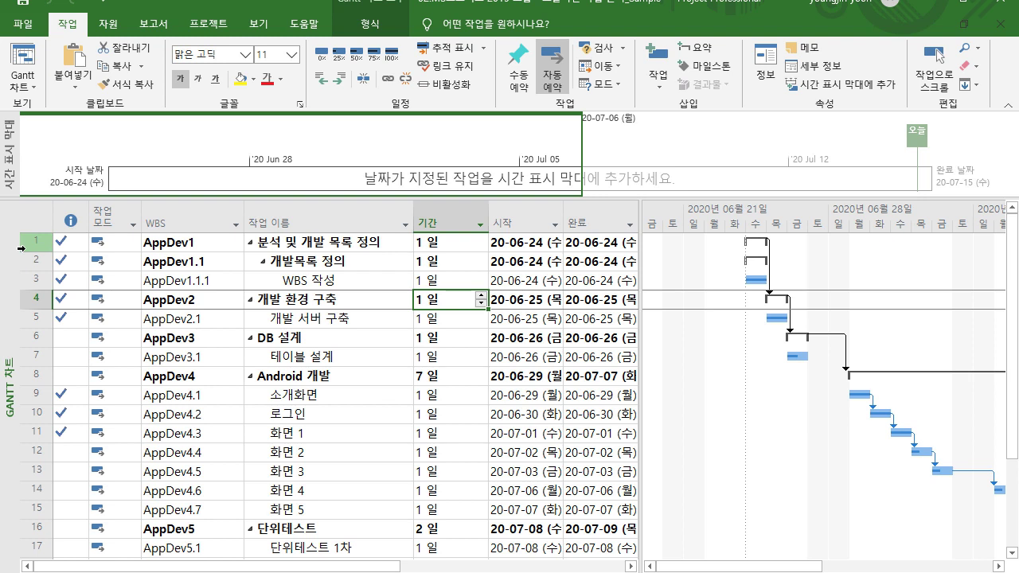
pyautogui.click(257, 274)
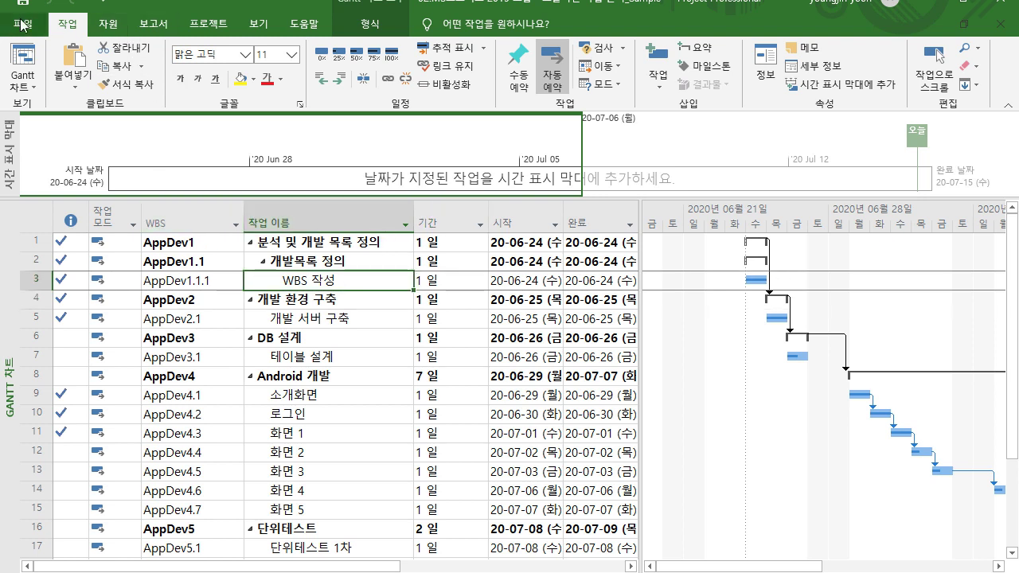
# Step: Filter the Gantt chart's task list to completed tasks (완료된 작업)
pyautogui.click(266, 29)
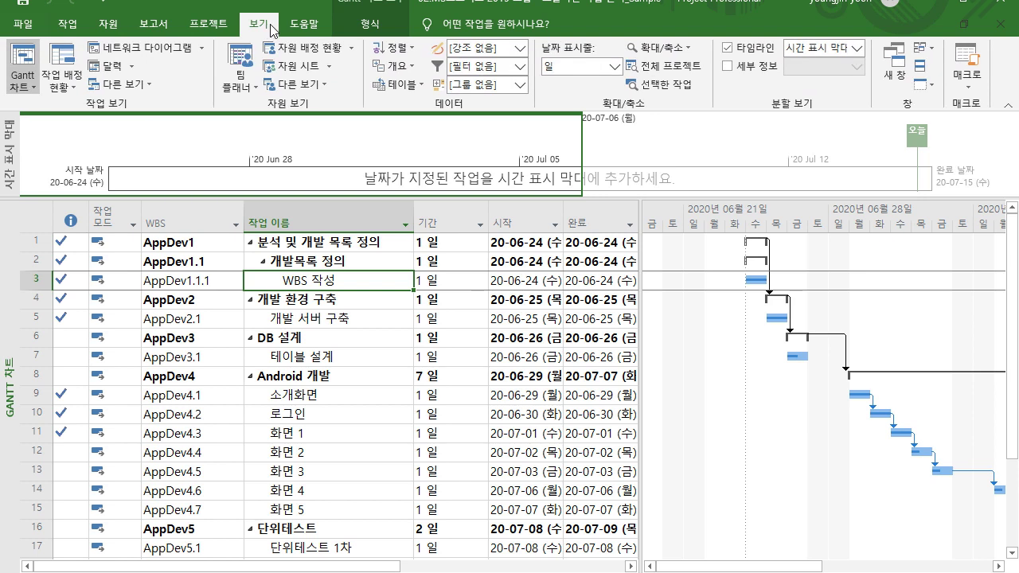
pyautogui.click(521, 66)
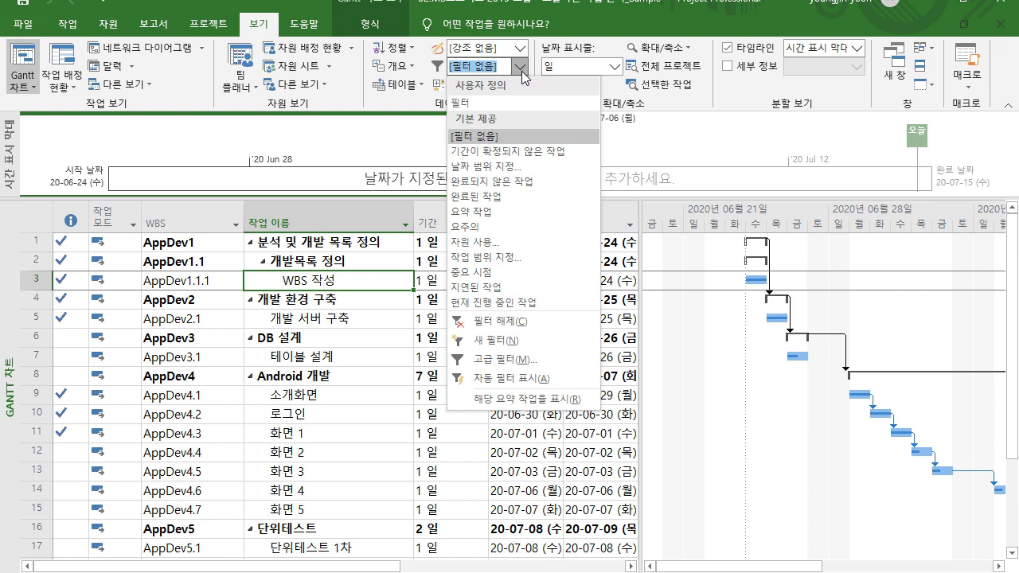
pyautogui.click(500, 204)
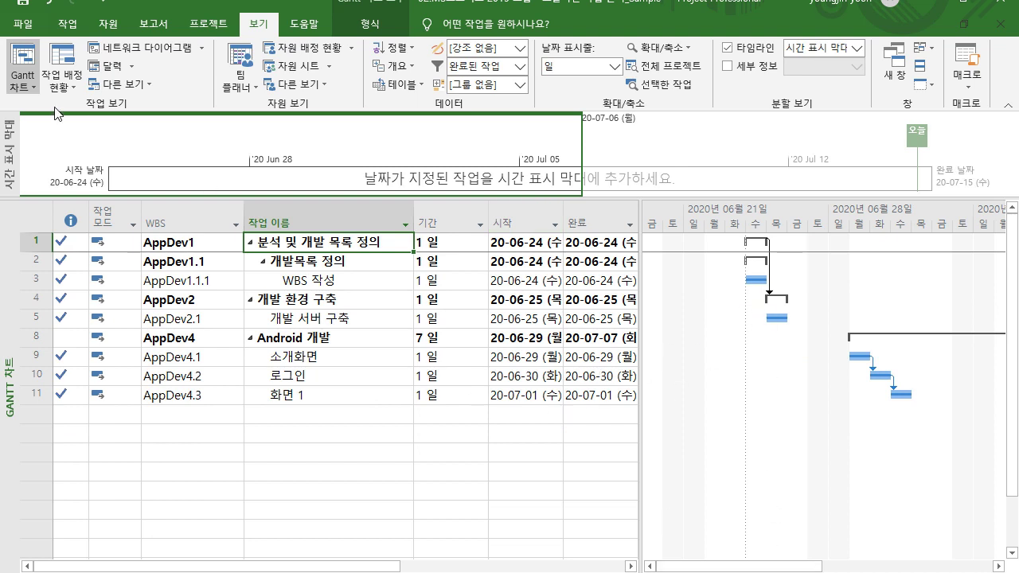
# Step: Switch to the Tracking Gantt view (진행 상황 Gantt) and bring the task bars from late June 2020 into sight
pyautogui.click(32, 87)
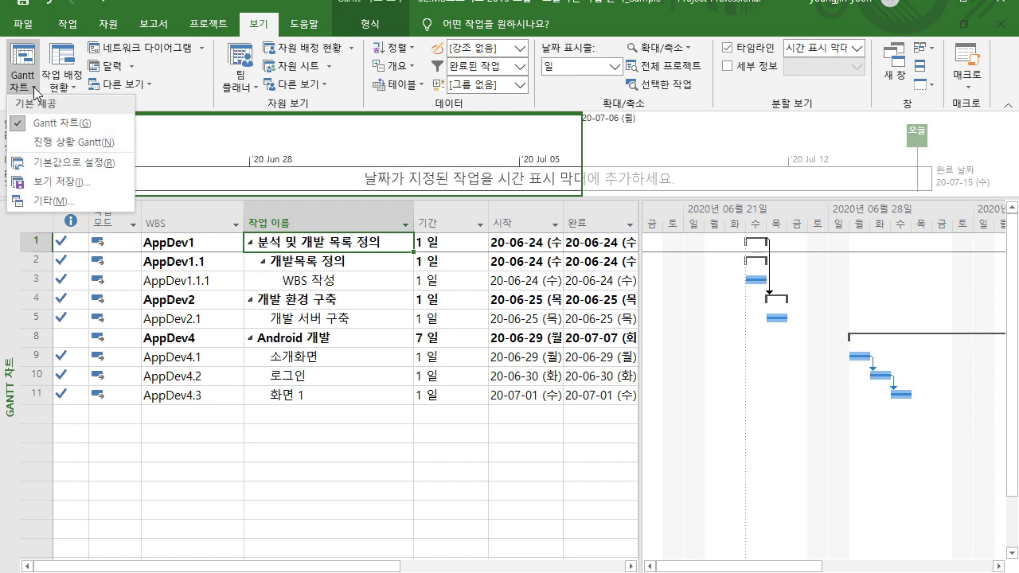
pyautogui.click(44, 144)
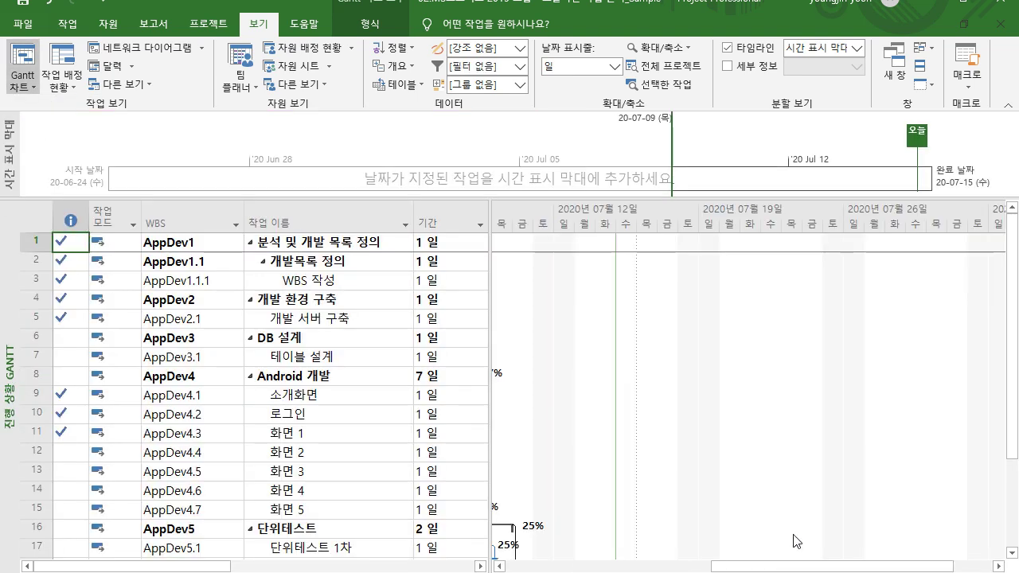
pyautogui.moveTo(793, 567); pyautogui.dragTo(577, 571)
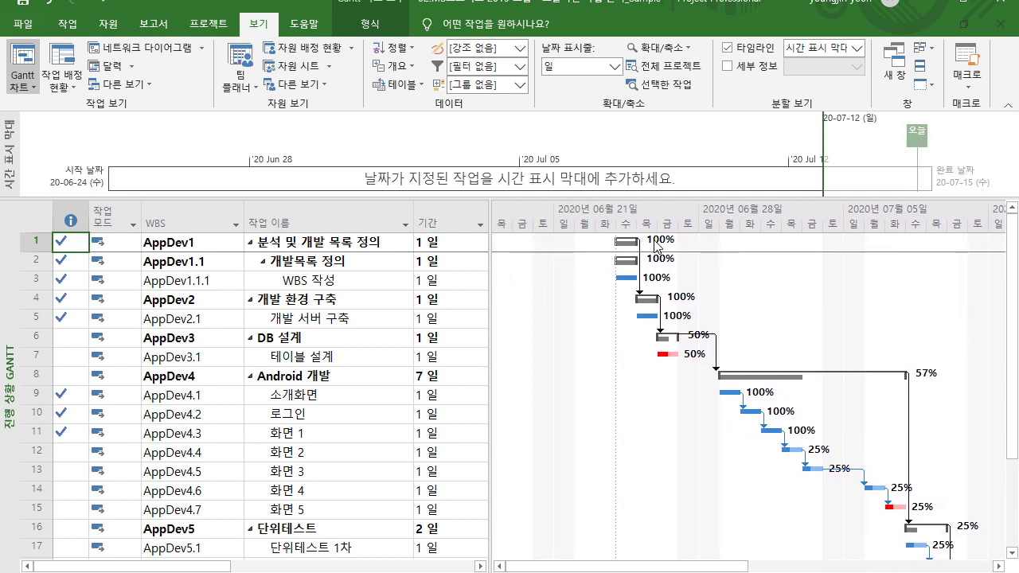
# Step: Filter the Tracking Gantt's tasks to completed ones (완료된 작업) and select the Android 개발 summary row
pyautogui.click(520, 68)
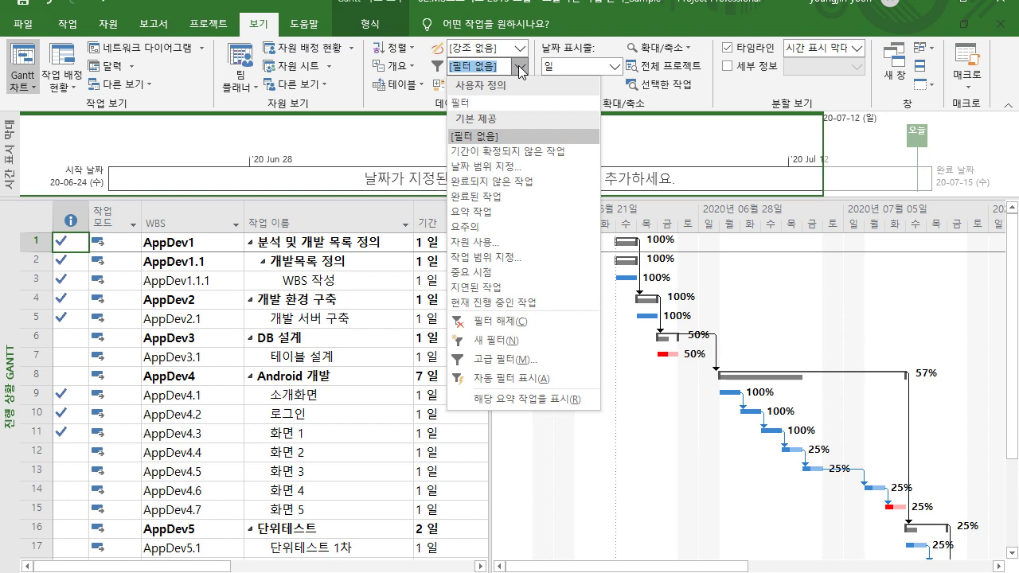
pyautogui.click(493, 201)
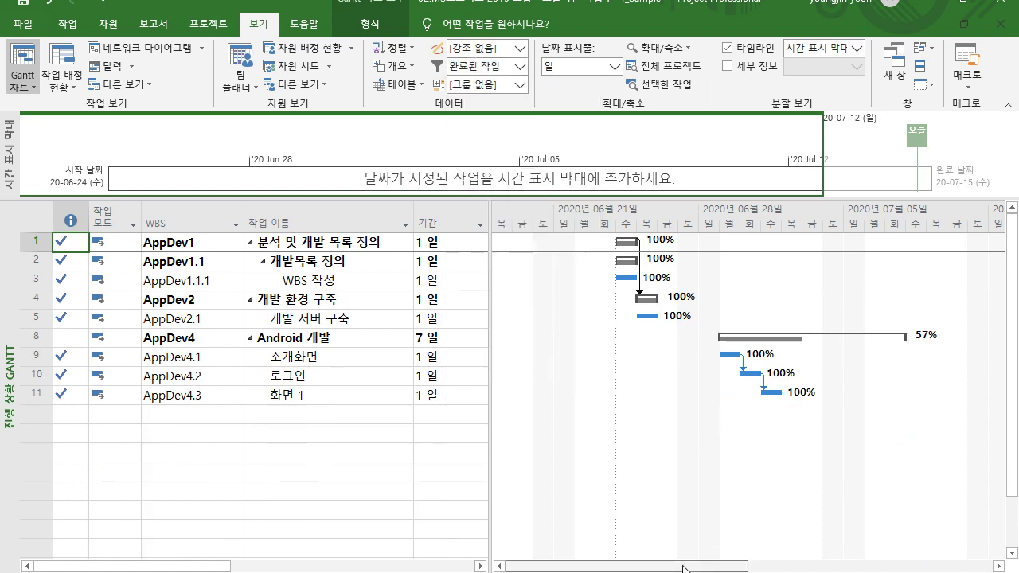
pyautogui.click(29, 337)
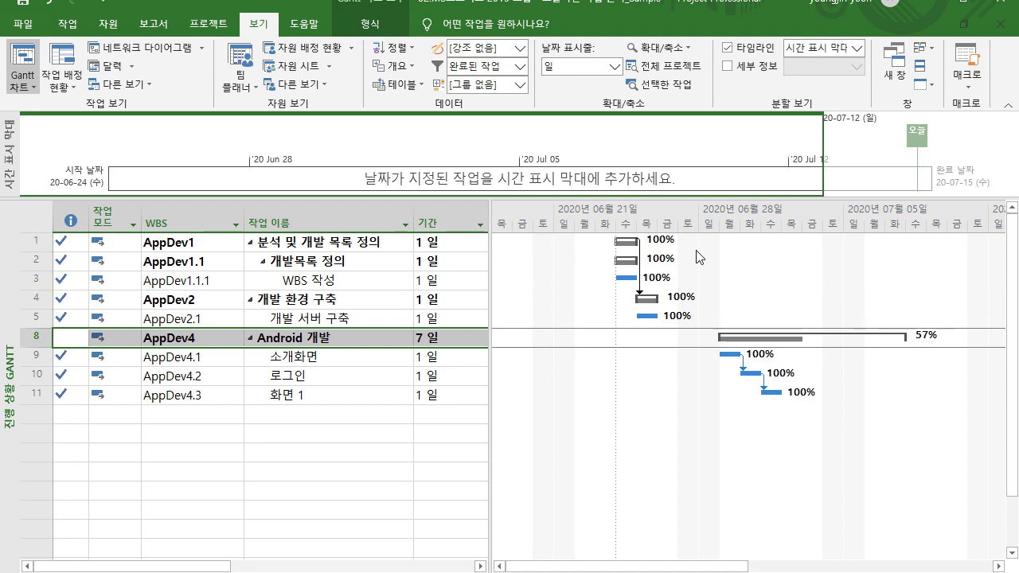
# Step: Remove the completed-tasks filter from the Tracking Gantt view
pyautogui.click(519, 70)
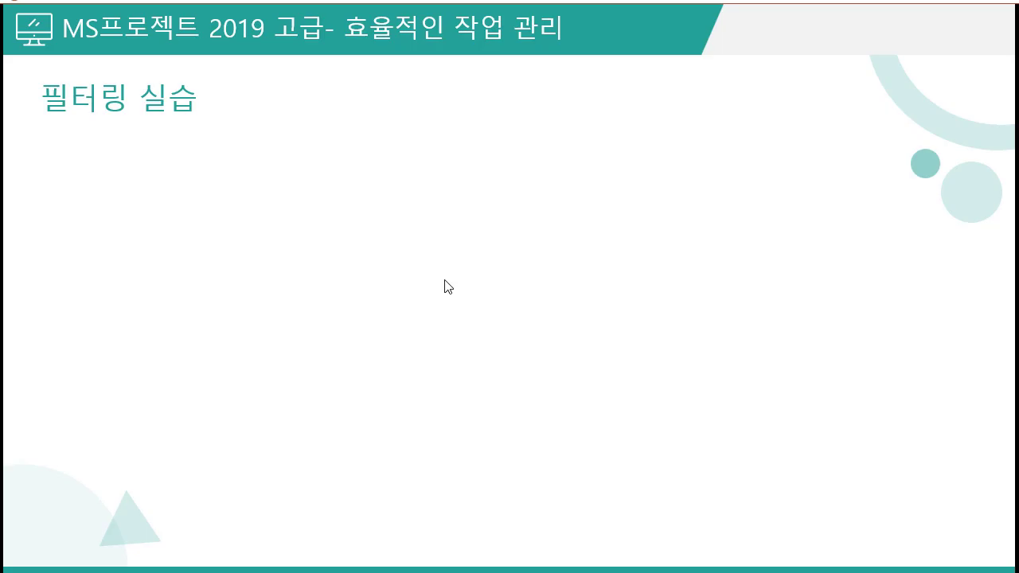
pyautogui.click(446, 287)
pyautogui.press('Left')
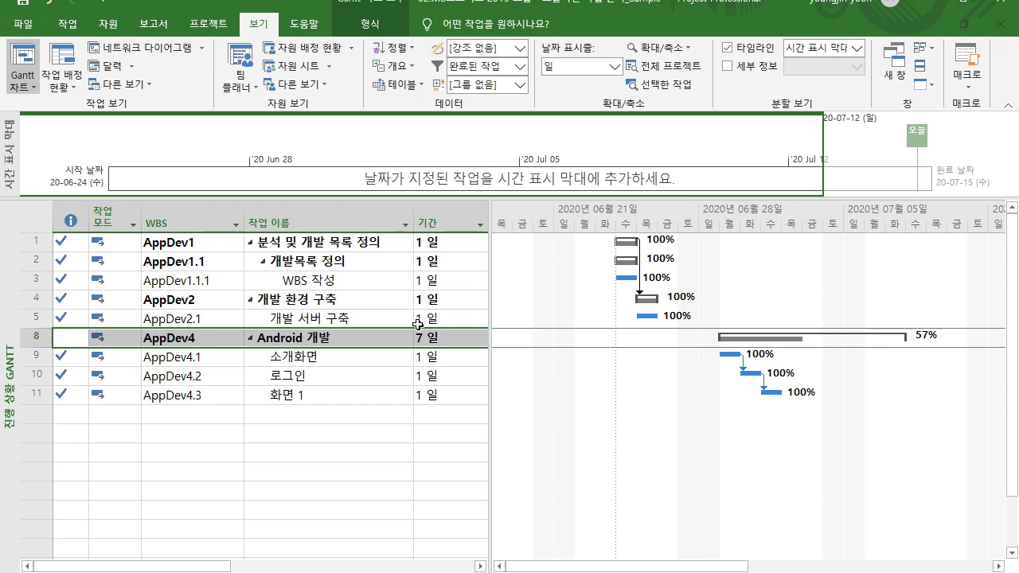
pyautogui.click(397, 332)
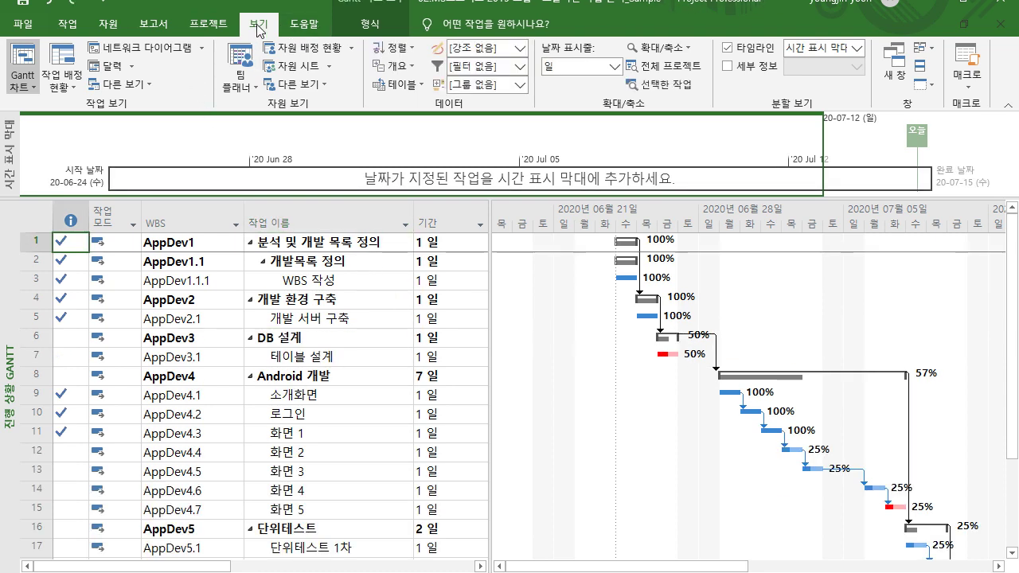
# Step: Turn the AutoFilter display (자동 필터 표시) off and back on for the task table's columns
pyautogui.click(522, 66)
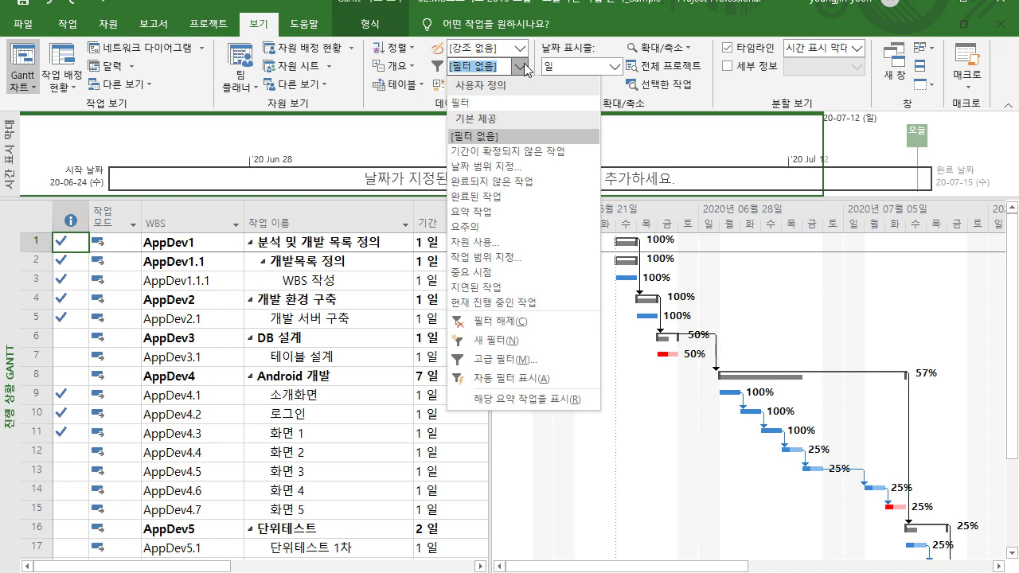
pyautogui.click(537, 385)
pyautogui.click(247, 275)
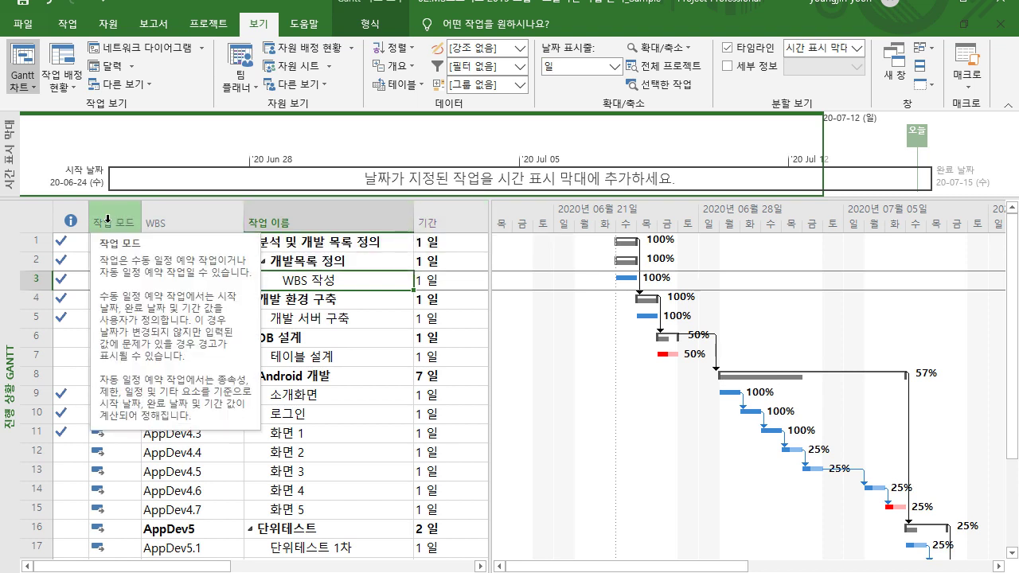
pyautogui.click(519, 66)
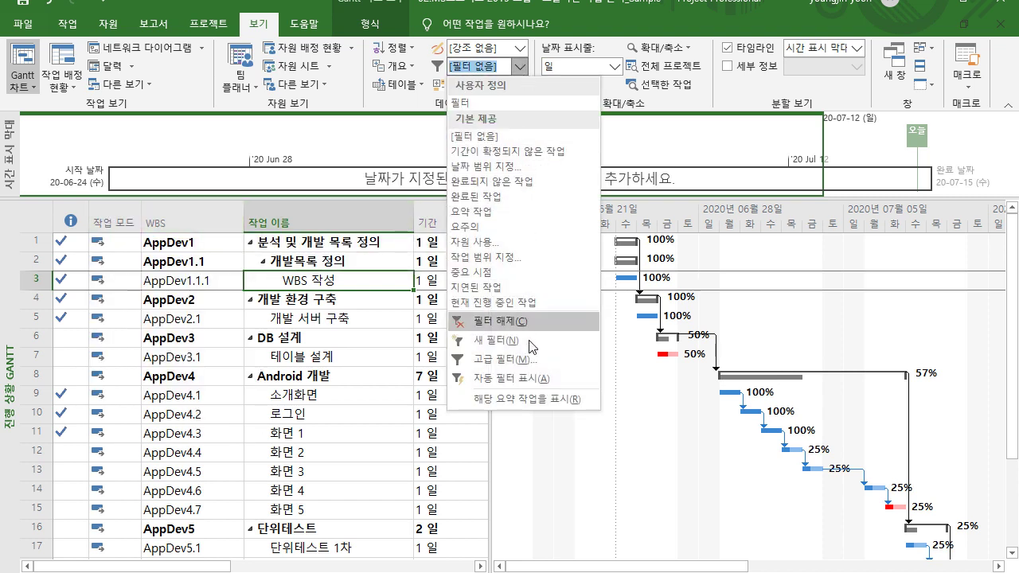
pyautogui.click(537, 380)
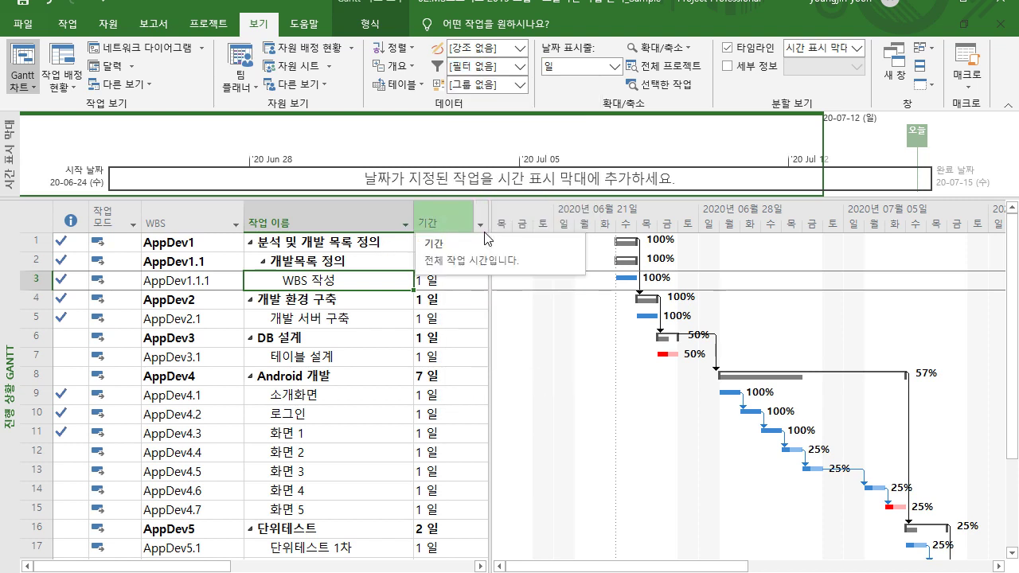
# Step: Examine the AutoFilter options of the WBS and 작업 이름 columns without applying any filter
pyautogui.click(236, 227)
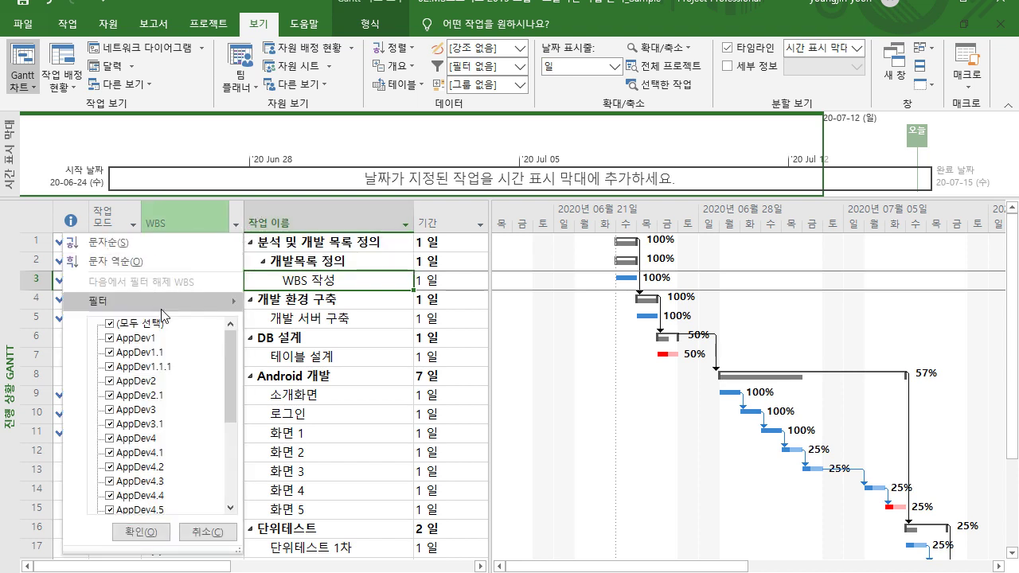
pyautogui.moveTo(162, 311)
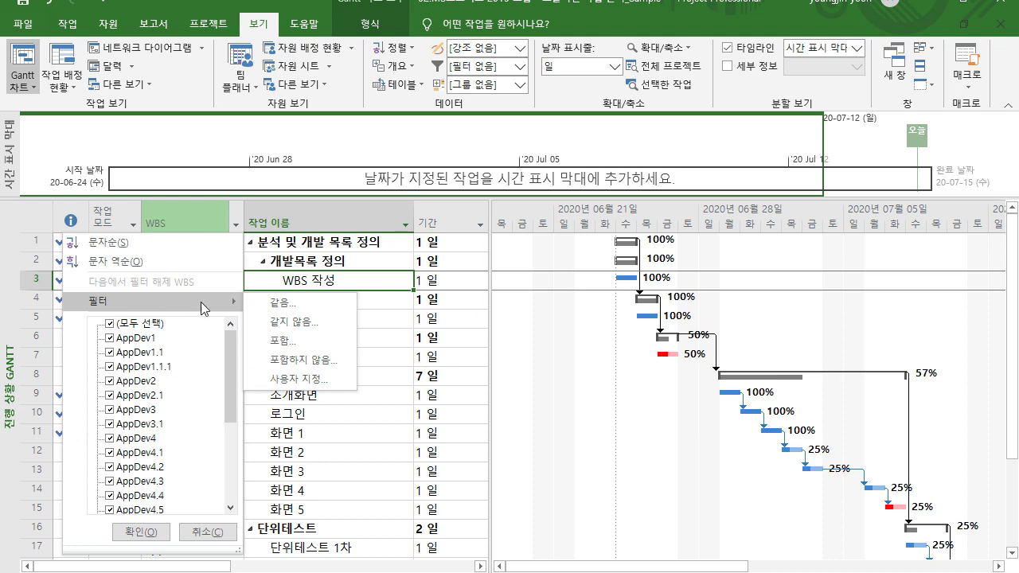
pyautogui.click(408, 260)
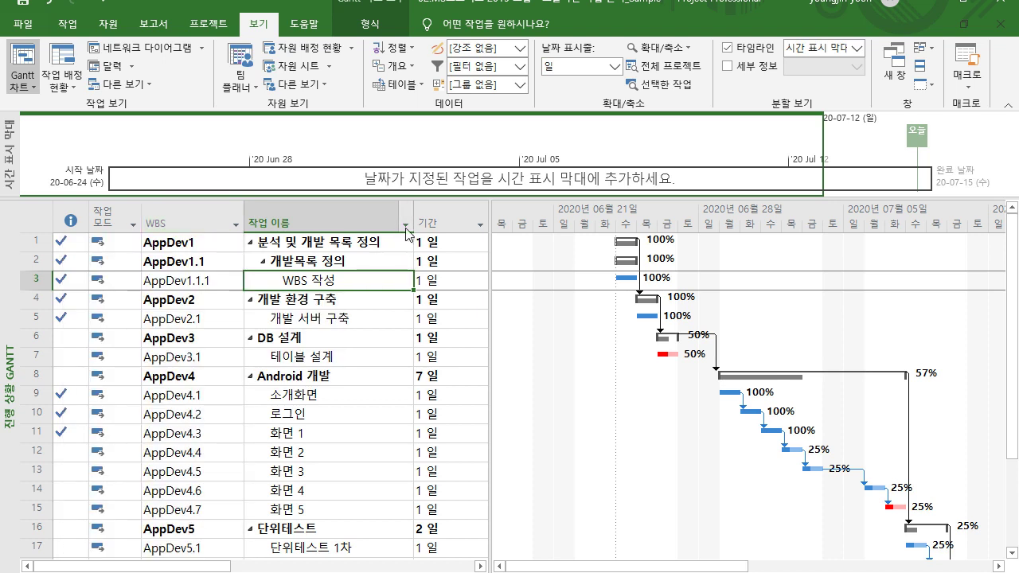
pyautogui.click(407, 227)
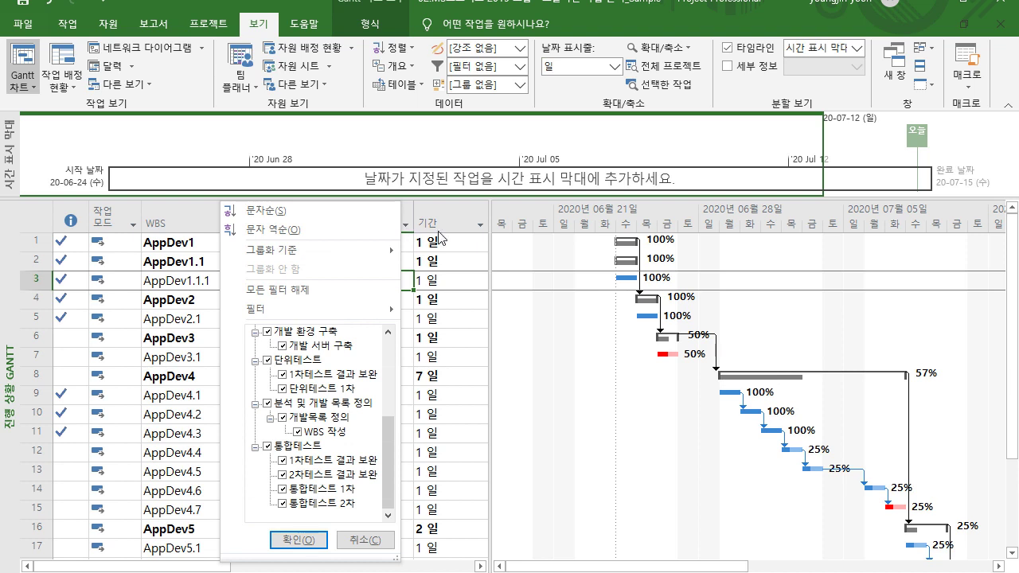
pyautogui.press('Escape')
# Step: Apply the completed-tasks filter (완료된 작업) through the 작업 이름 column's AutoFilter
pyautogui.click(407, 227)
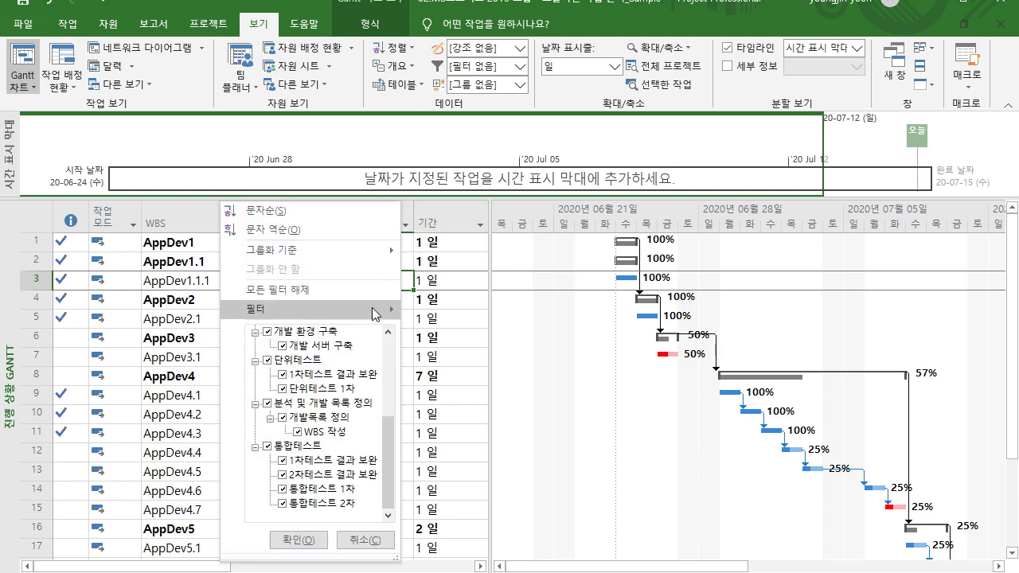
pyautogui.moveTo(372, 309)
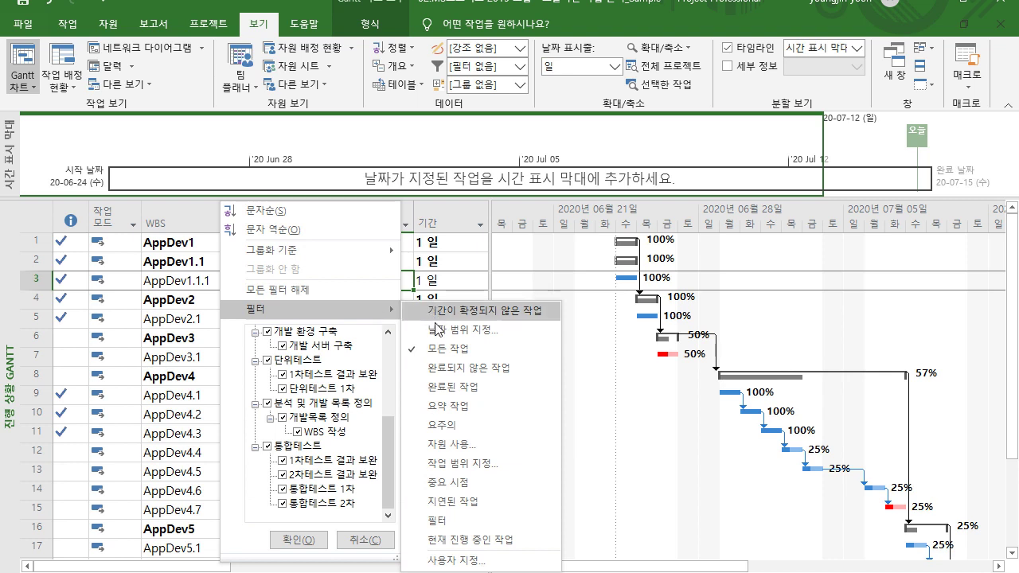
pyautogui.click(437, 388)
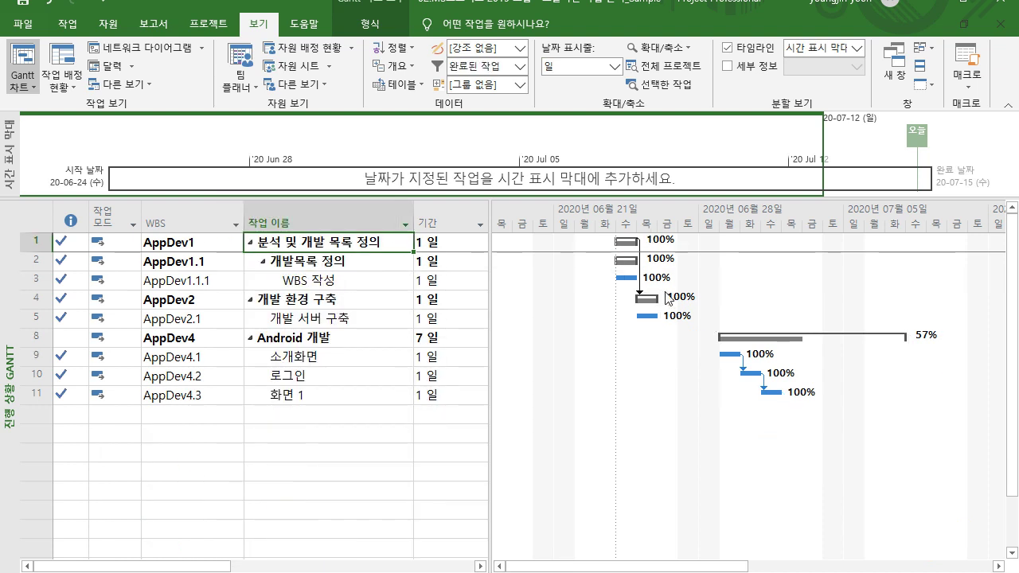
# Step: Clear all filters and filter the 작업 이름 column to incomplete tasks (완료되지 않은 작업)
pyautogui.click(407, 226)
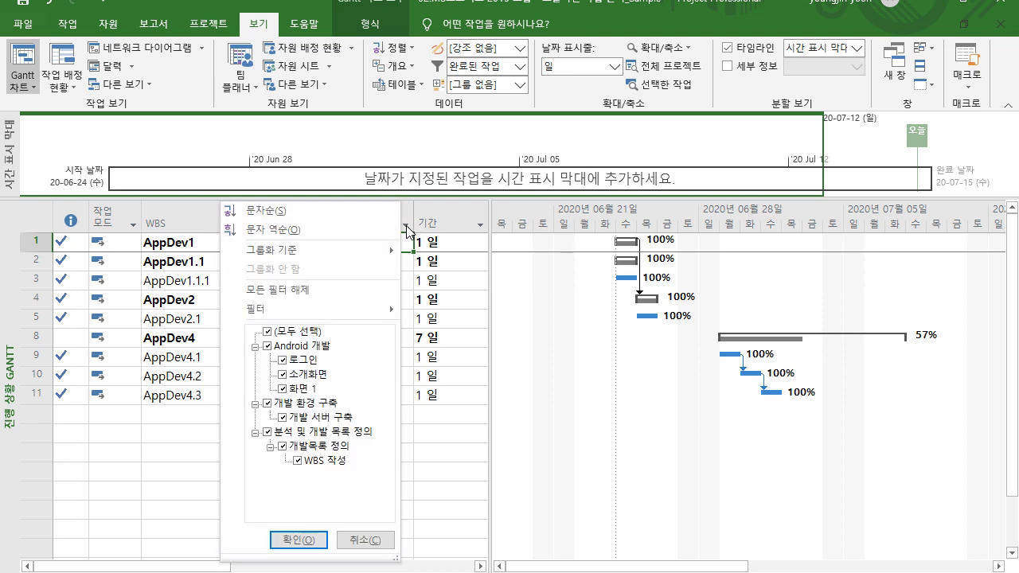
pyautogui.click(359, 290)
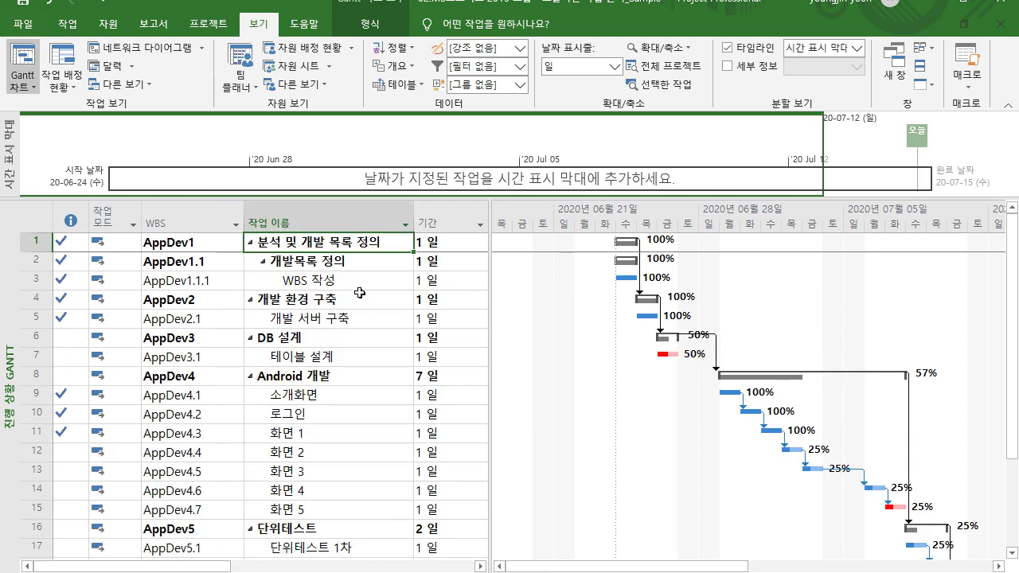
pyautogui.click(407, 226)
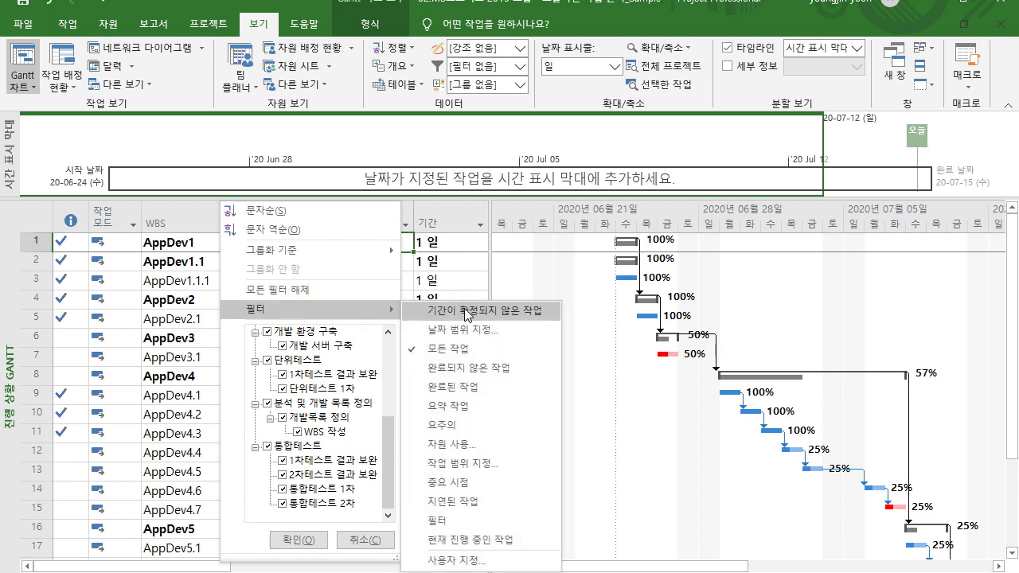
pyautogui.click(459, 367)
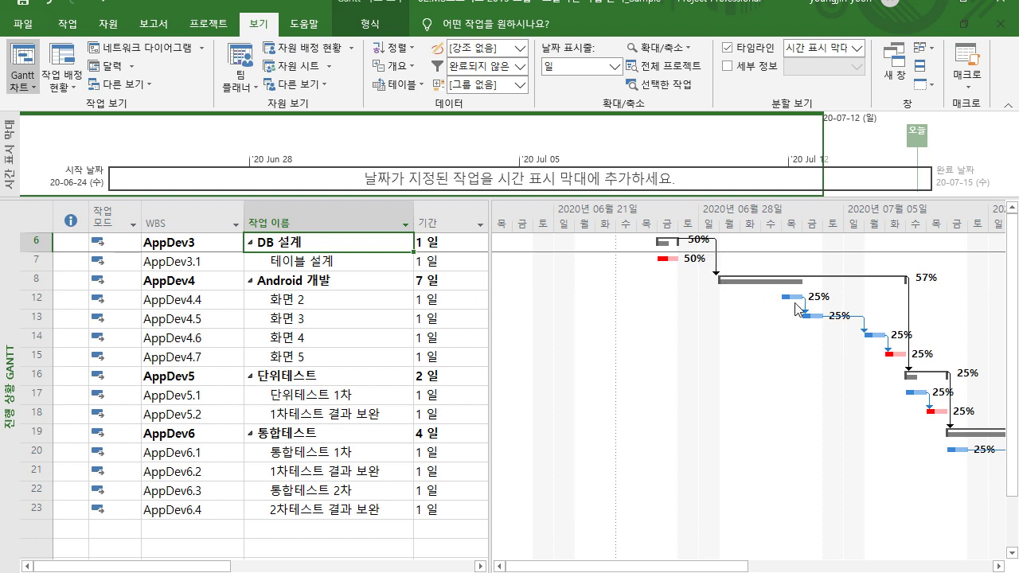
# Step: Apply a custom AutoFilter (사용자 지정) to the 작업 이름 column for names that contain (포함) 화면
pyautogui.click(405, 225)
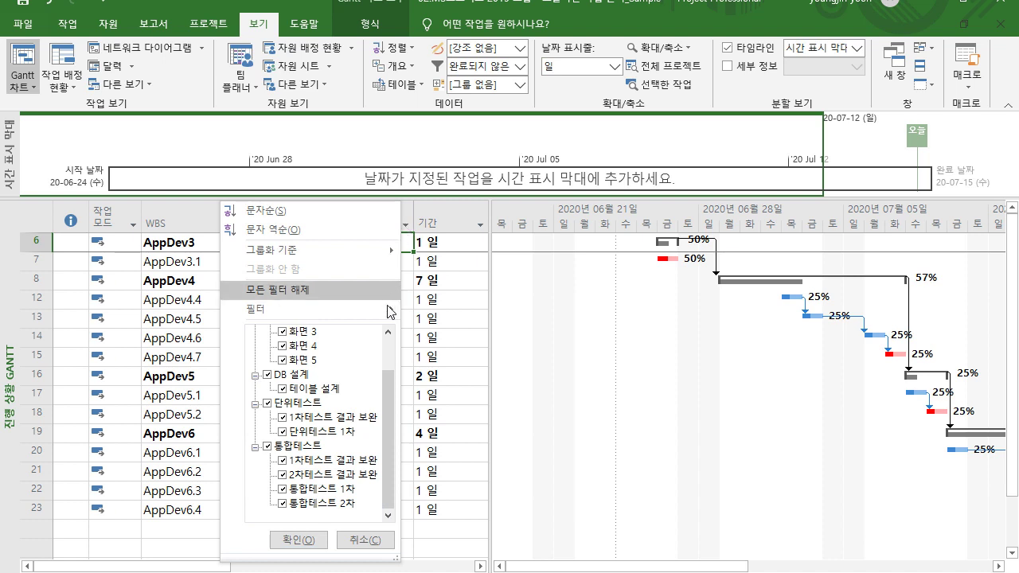
pyautogui.moveTo(387, 316)
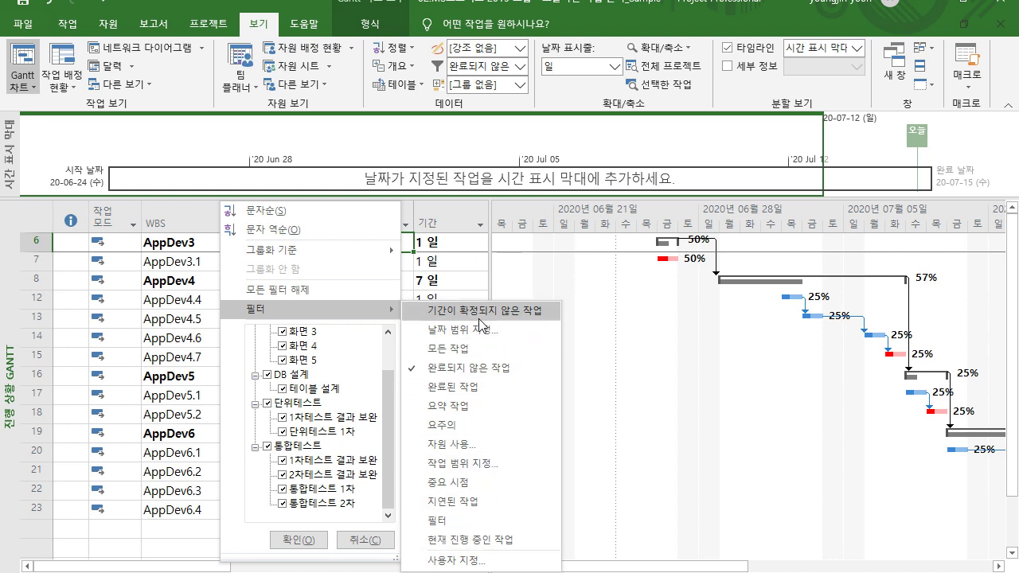
pyautogui.click(481, 562)
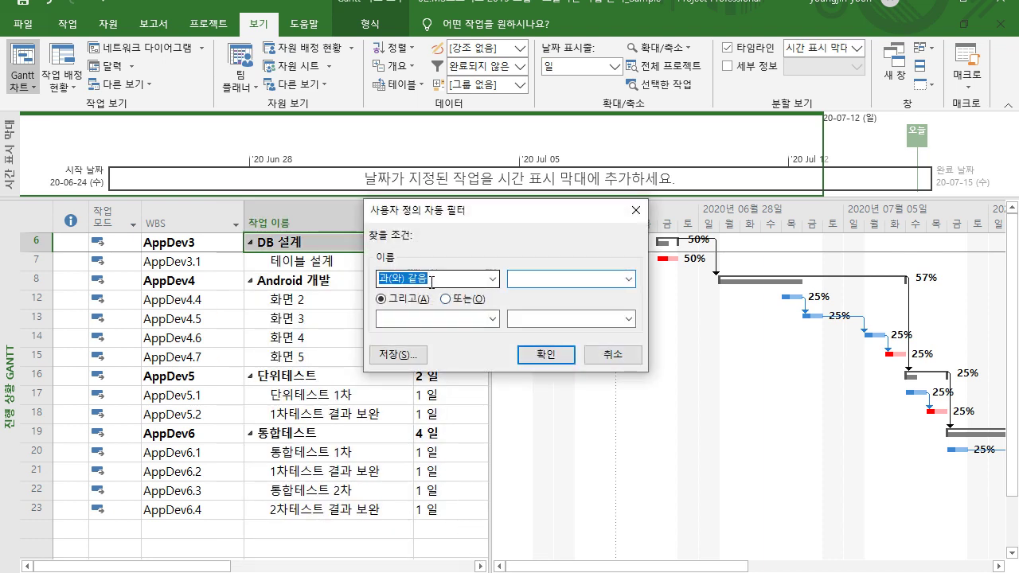
pyautogui.click(494, 280)
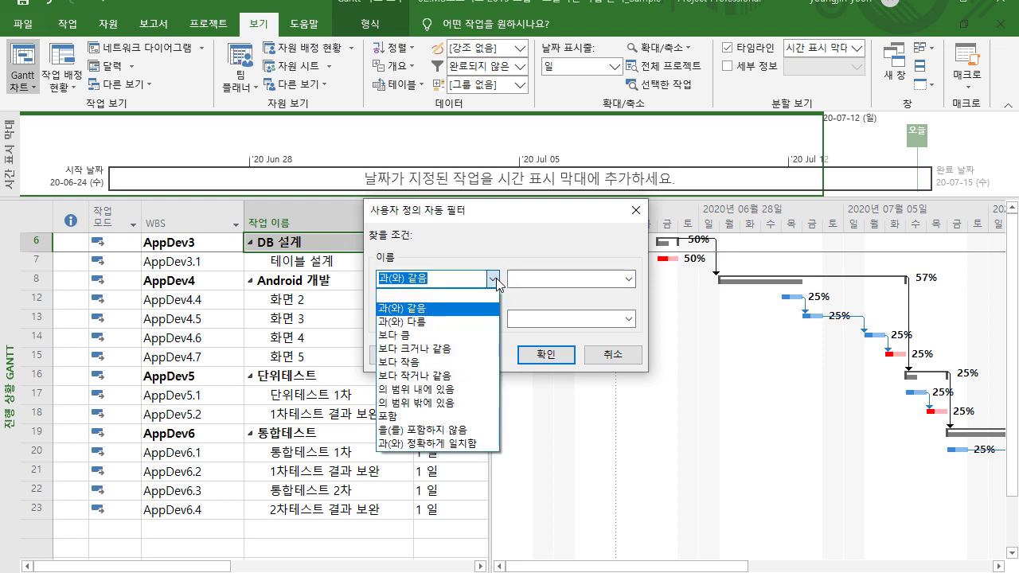
pyautogui.click(389, 415)
pyautogui.click(546, 281)
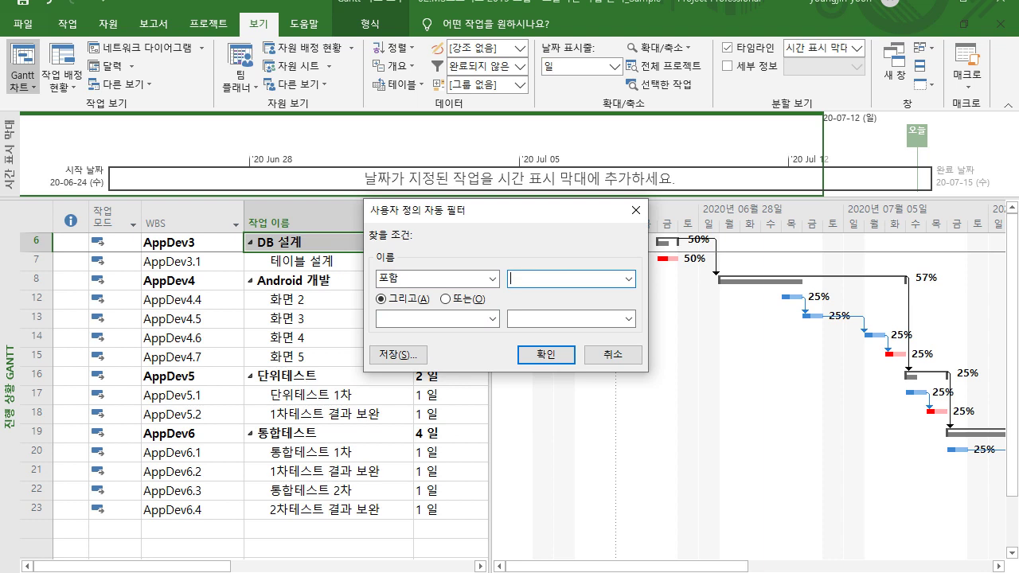
pyautogui.write('화며')
pyautogui.press('BackSpace')
pyautogui.press('BackSpace')
pyautogui.press('BackSpace')
pyautogui.write('면')
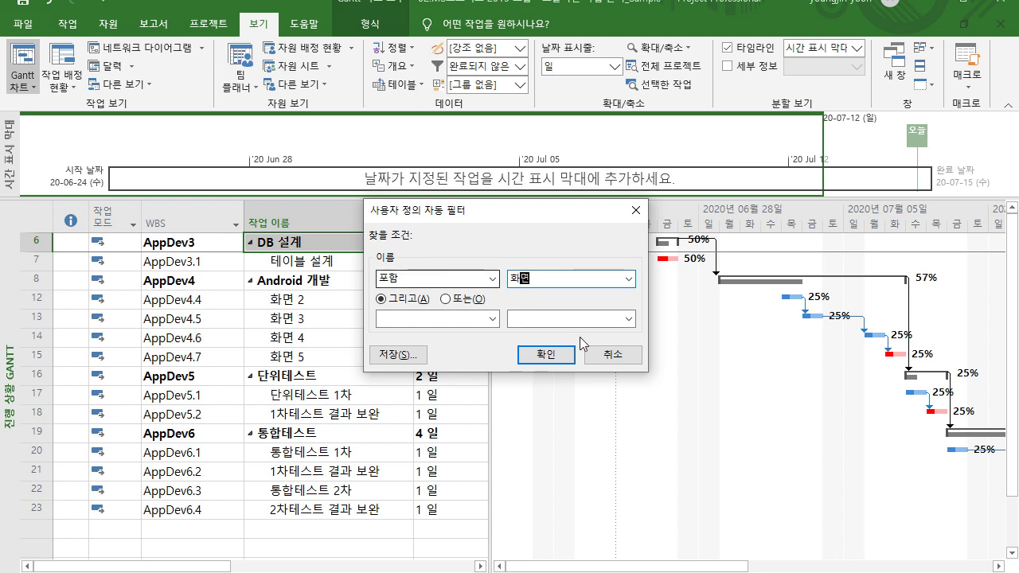
pyautogui.click(562, 358)
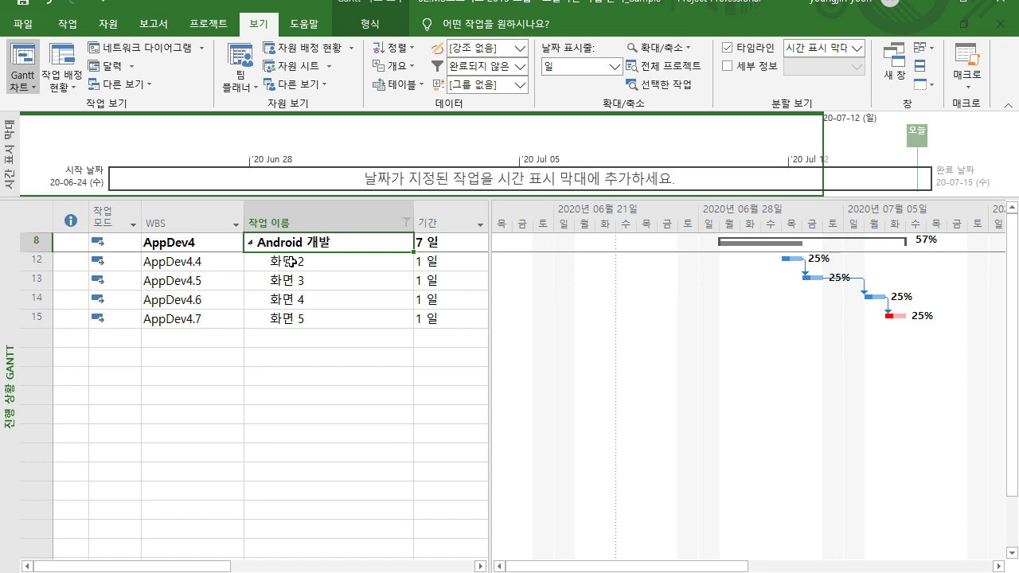
# Step: Clear all filters and widen the task table to show the 시작 and 완료 columns
pyautogui.click(405, 223)
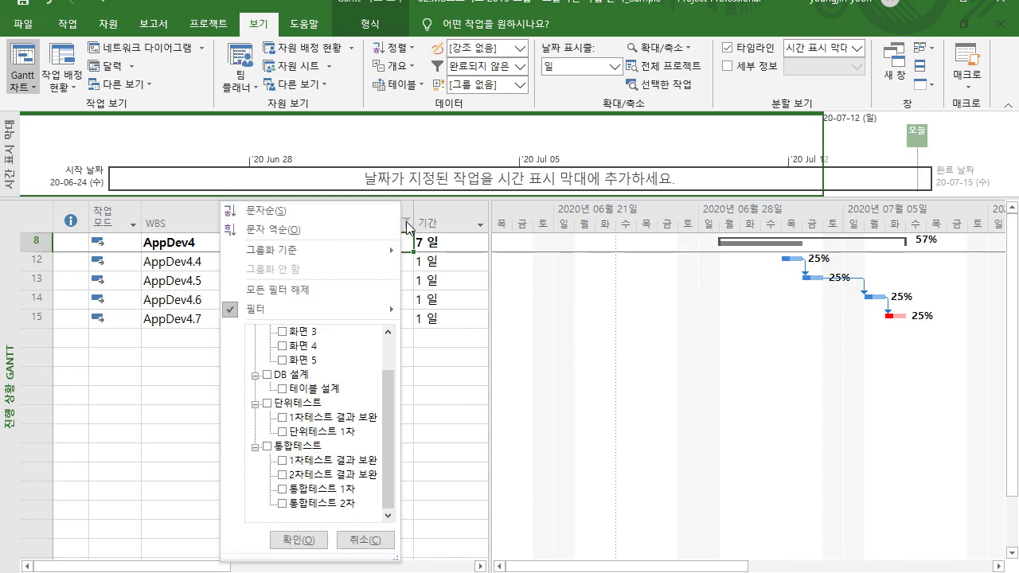
pyautogui.click(324, 289)
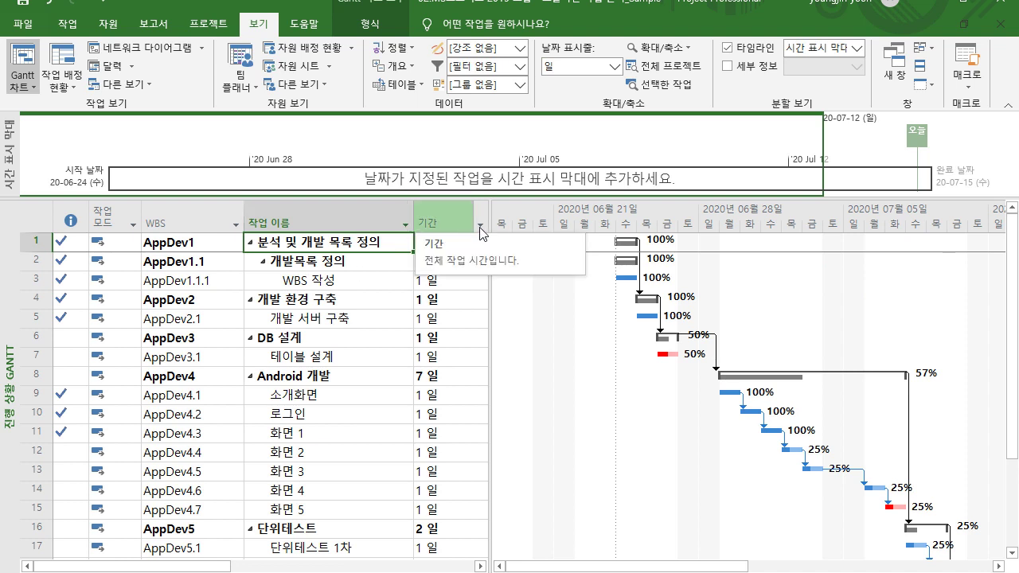
pyautogui.moveTo(490, 245); pyautogui.dragTo(622, 253)
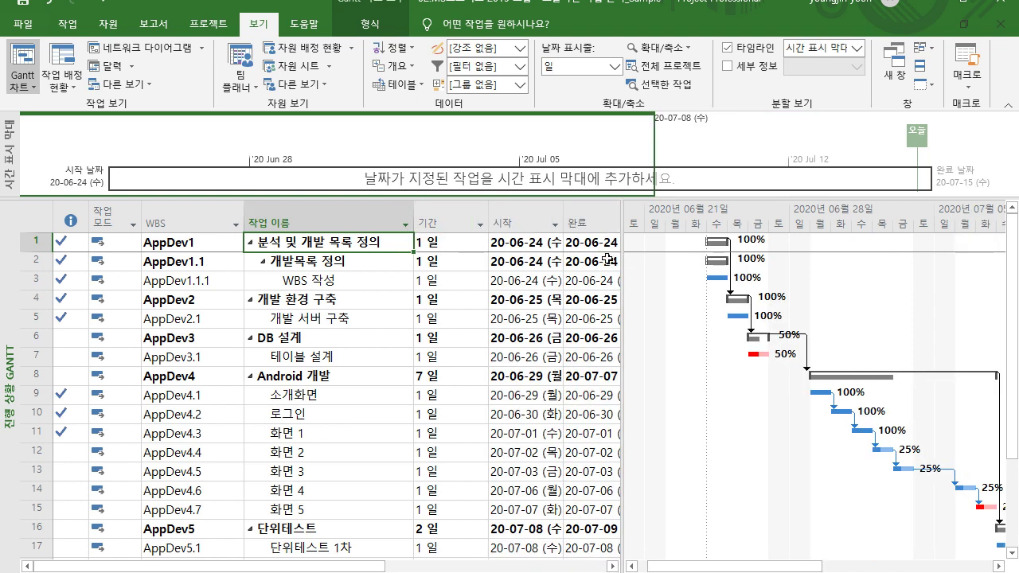
# Step: Examine the 시작 column's date AutoFilter options and the list of predefined filters without applying any
pyautogui.click(557, 226)
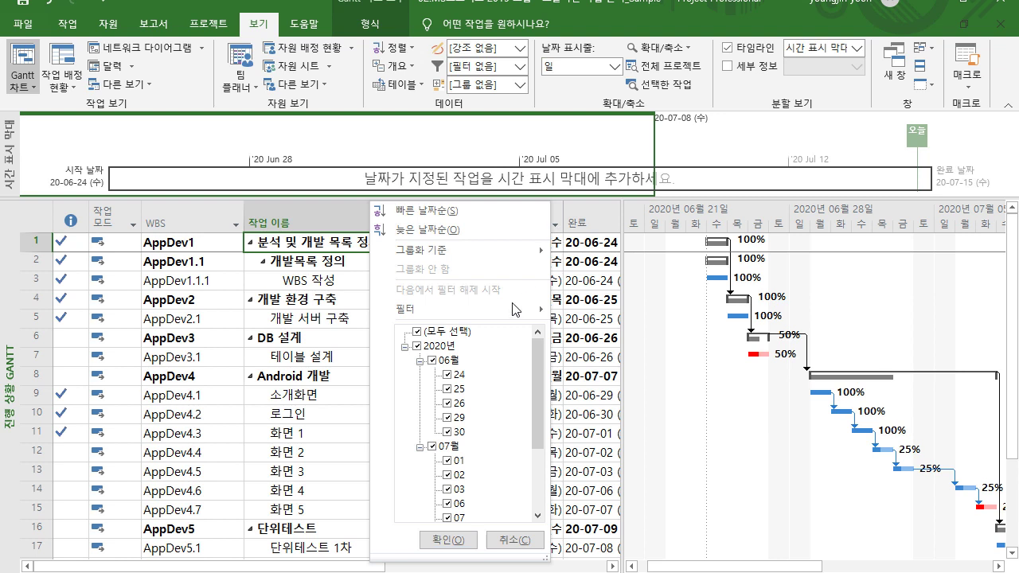
pyautogui.moveTo(508, 308)
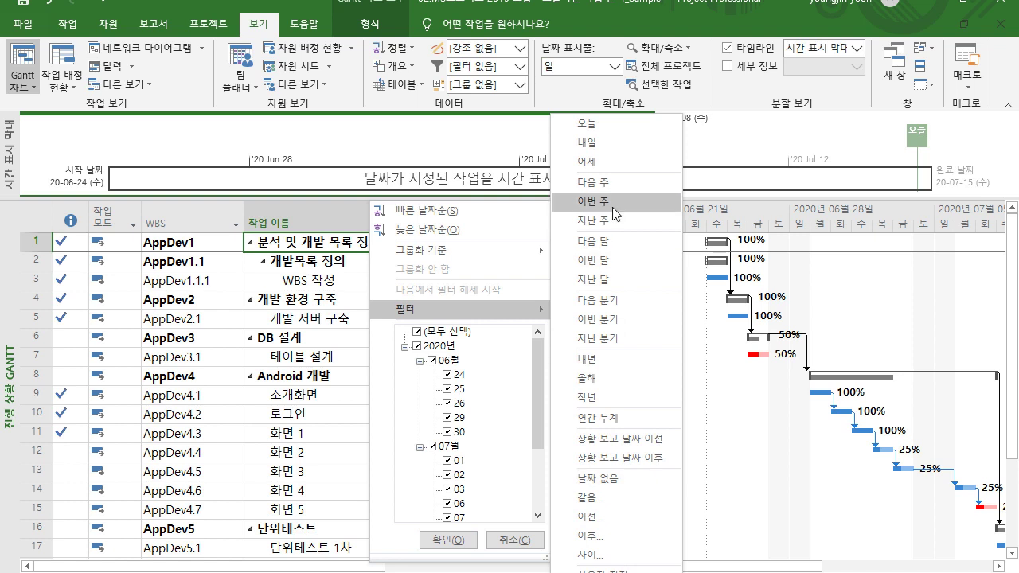
pyautogui.click(522, 66)
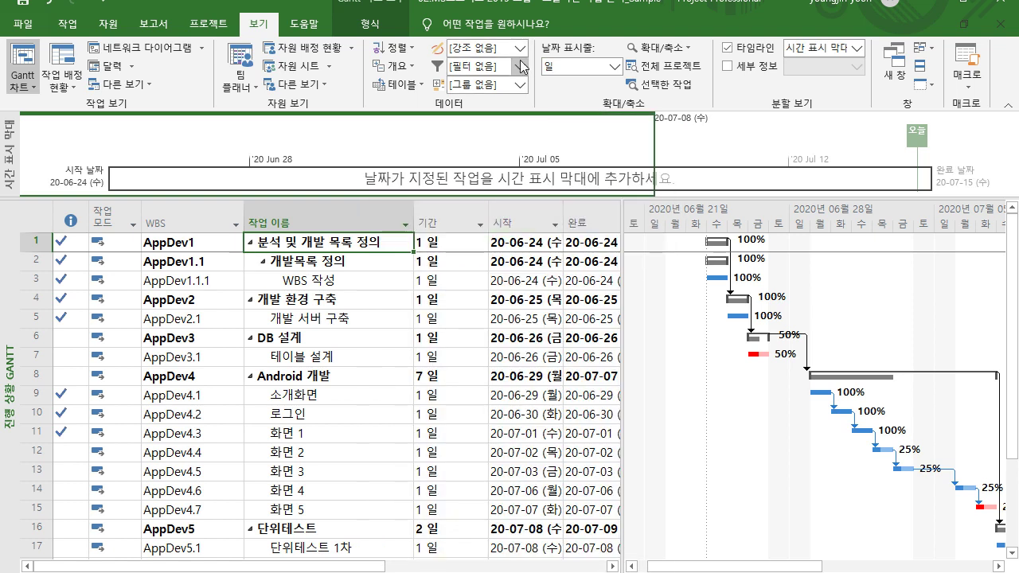
pyautogui.click(522, 66)
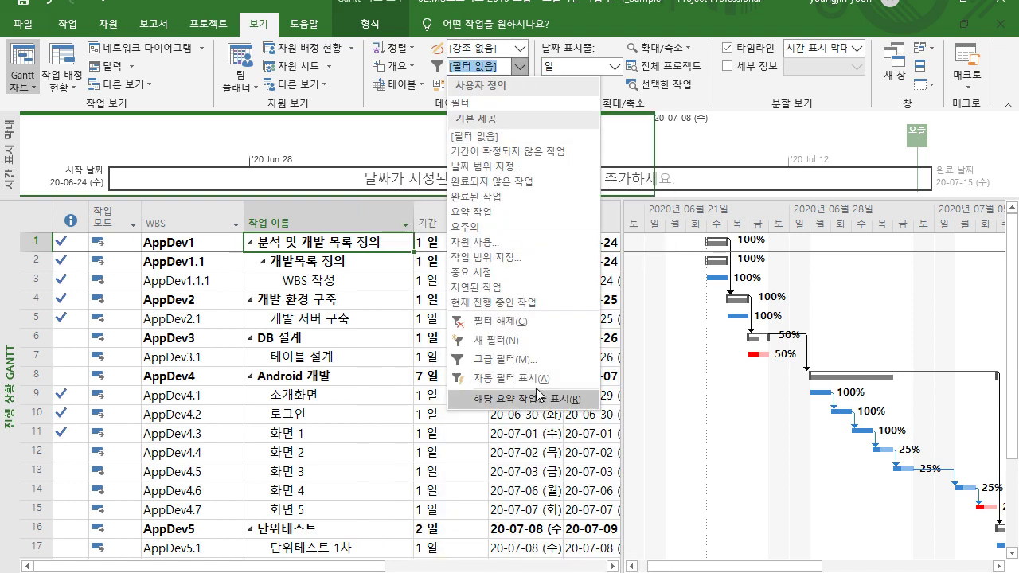
pyautogui.press('Escape')
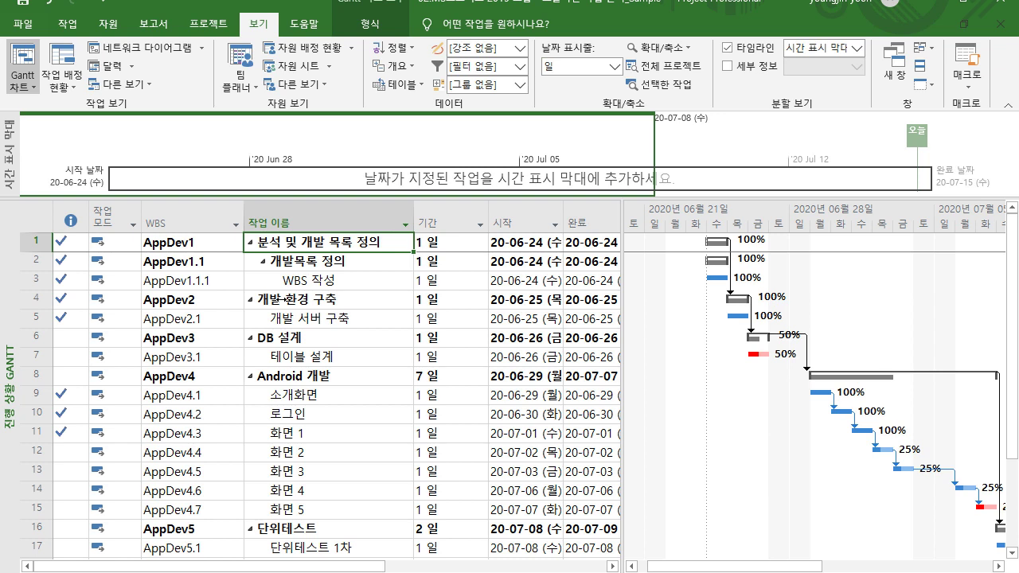
# Step: Examine the advanced filters (고급 필터) for resources and tasks, and the blank definition for a new filter
pyautogui.click(518, 71)
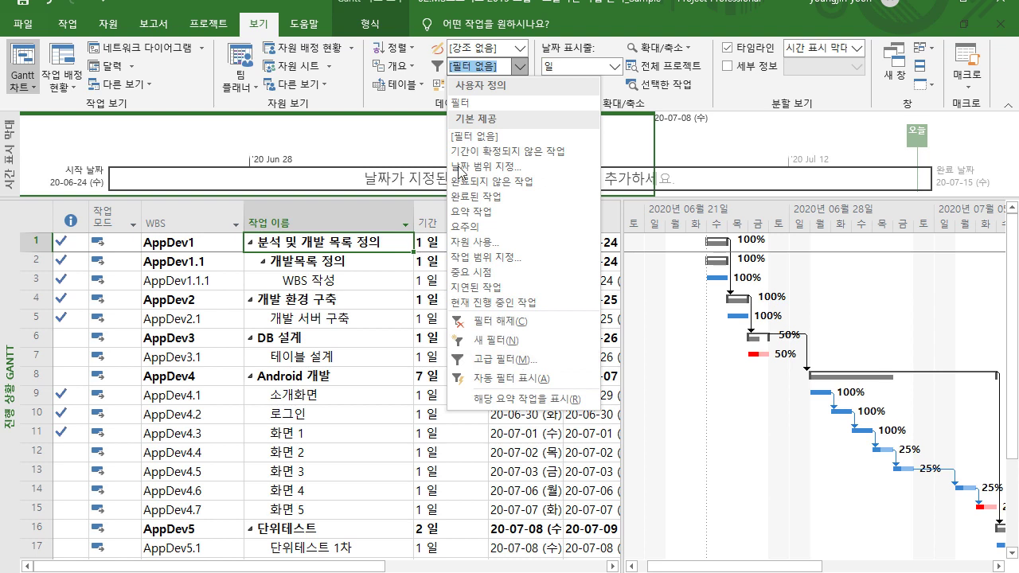
pyautogui.click(436, 109)
pyautogui.click(518, 70)
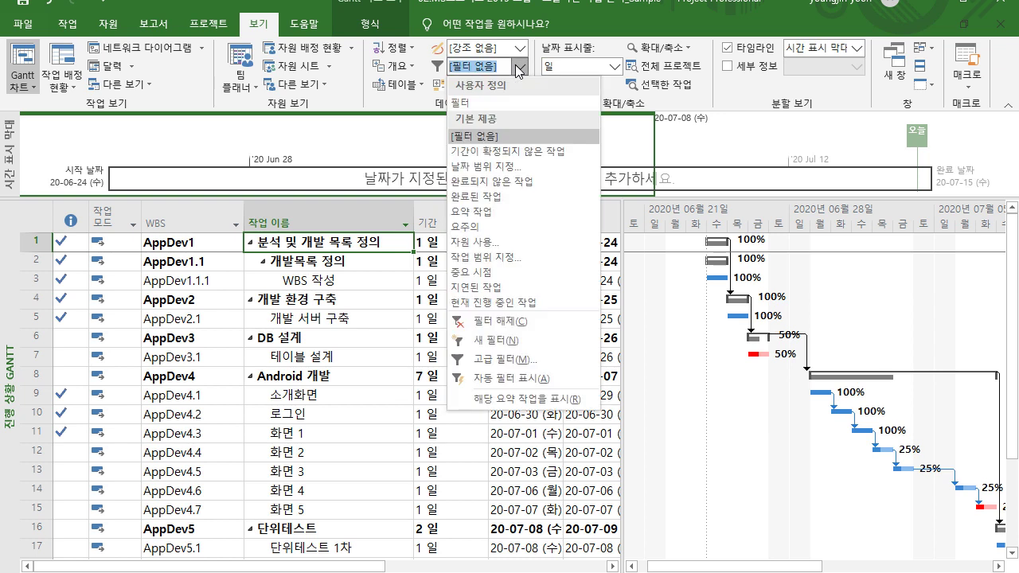
pyautogui.click(530, 359)
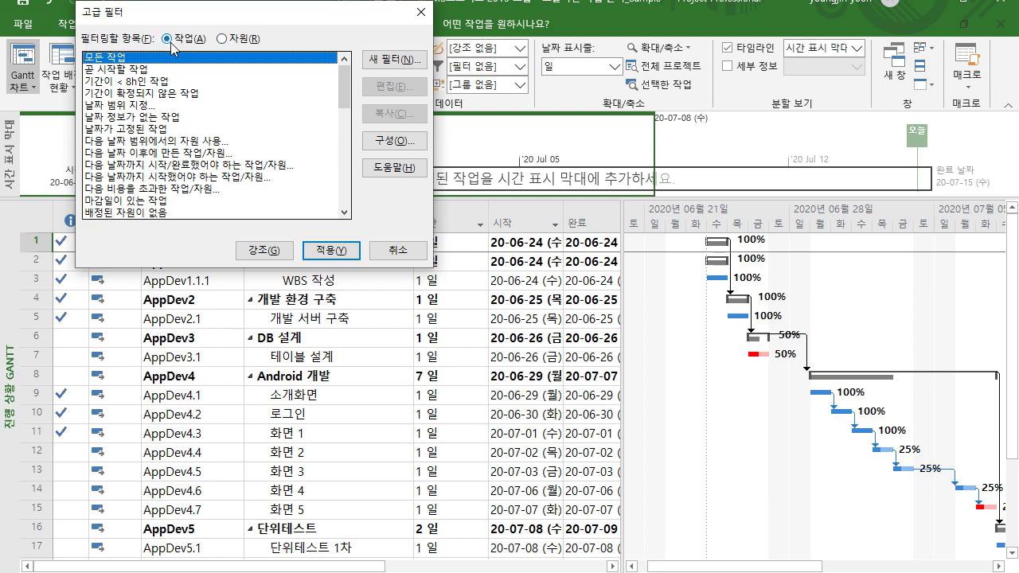
pyautogui.click(232, 40)
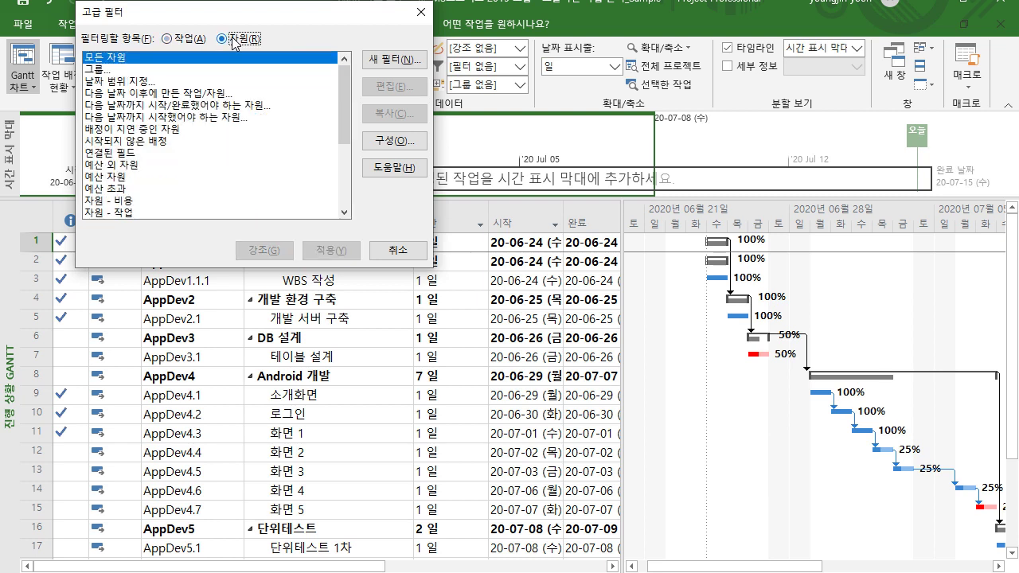
pyautogui.click(170, 40)
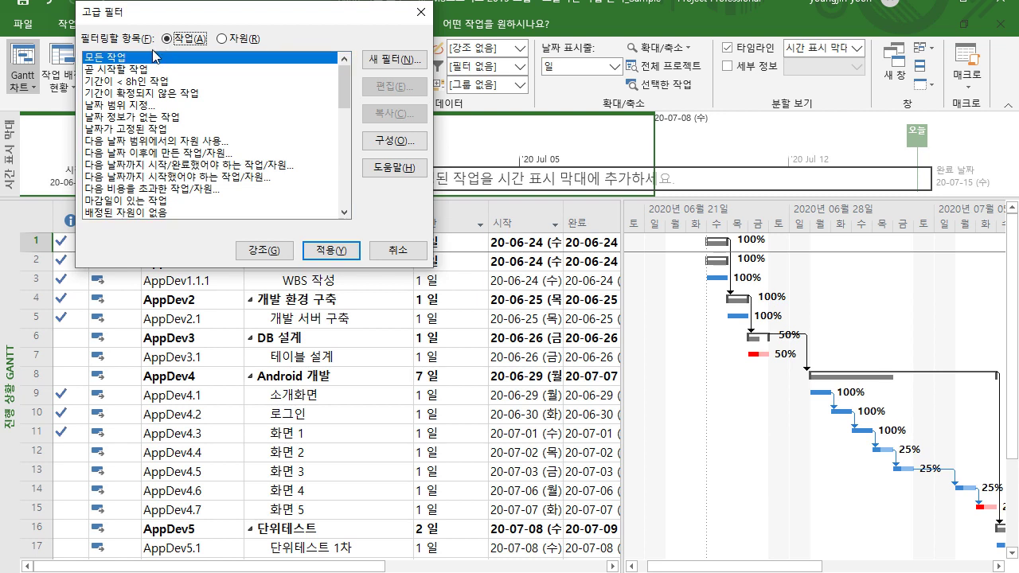
pyautogui.click(148, 105)
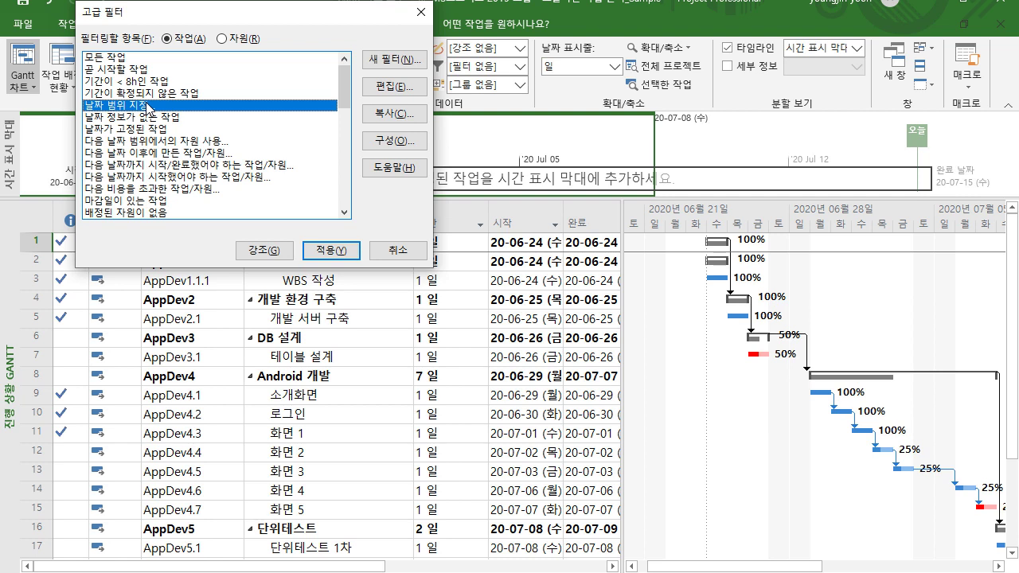
pyautogui.click(390, 60)
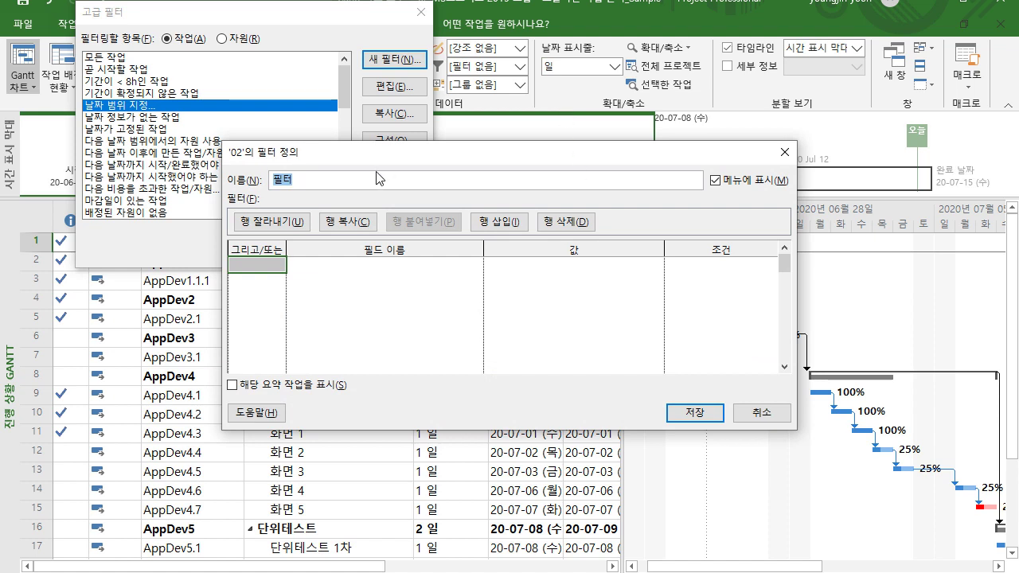
pyautogui.click(783, 152)
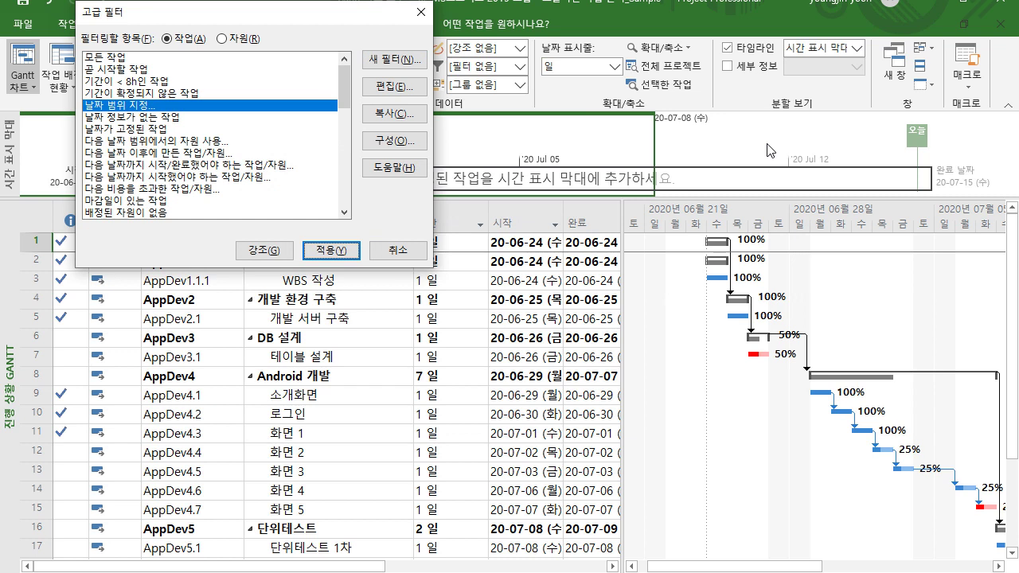
# Step: Apply the 날짜 범위 지정 task filter with a date range from 2020-07-15 to 2020-07-23
pyautogui.doubleClick(284, 109)
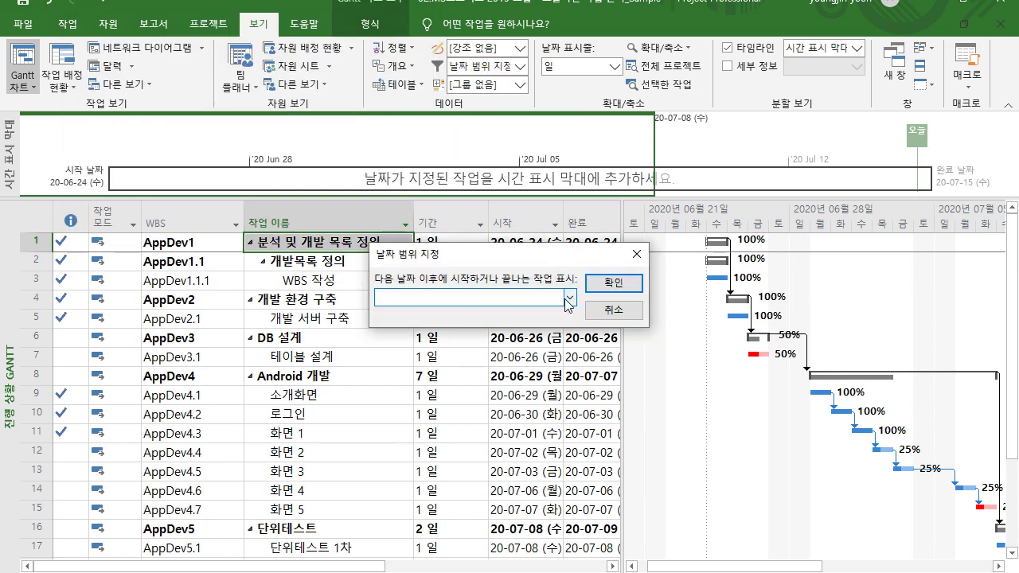
pyautogui.click(569, 297)
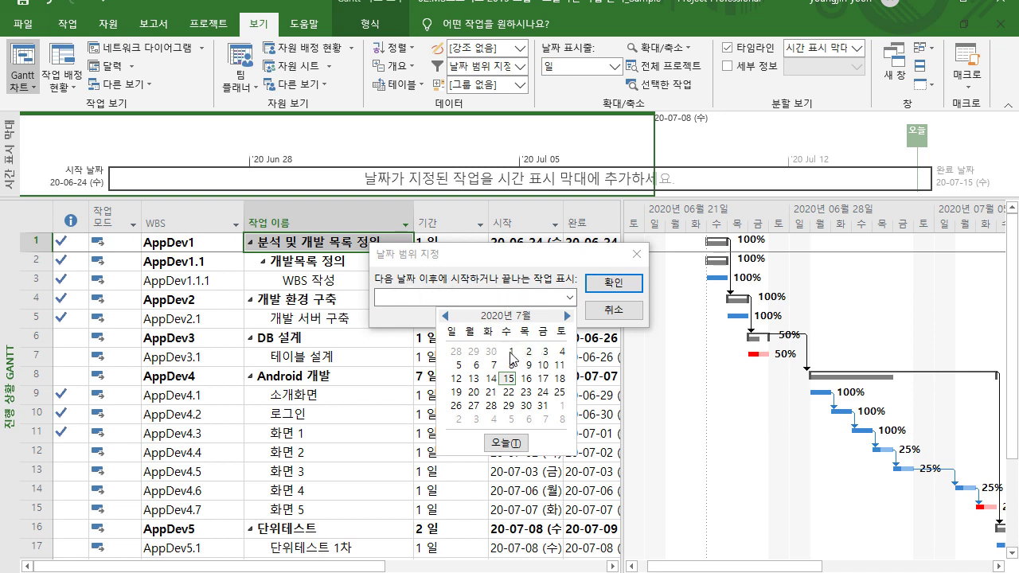
pyautogui.click(513, 379)
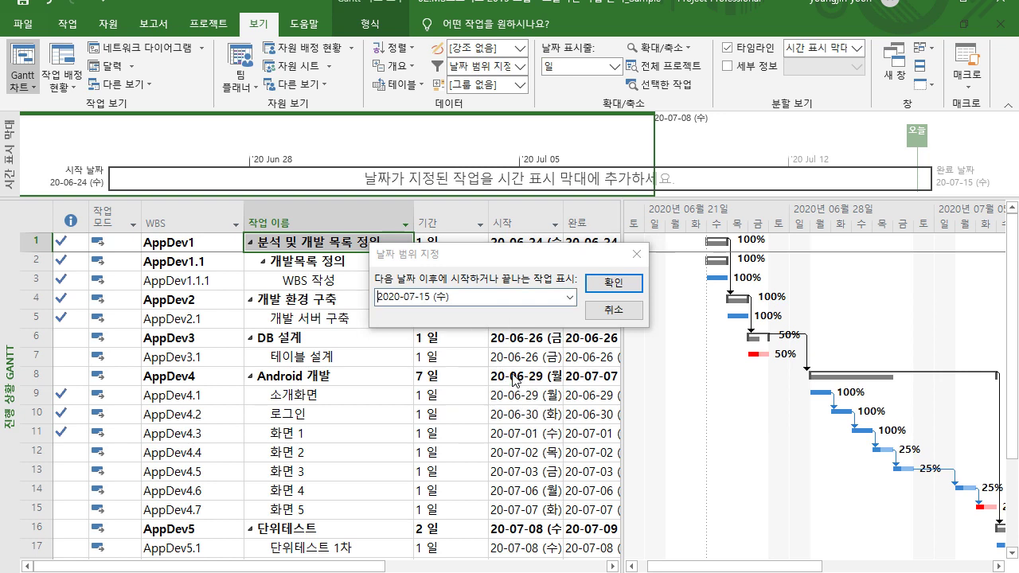
pyautogui.click(617, 285)
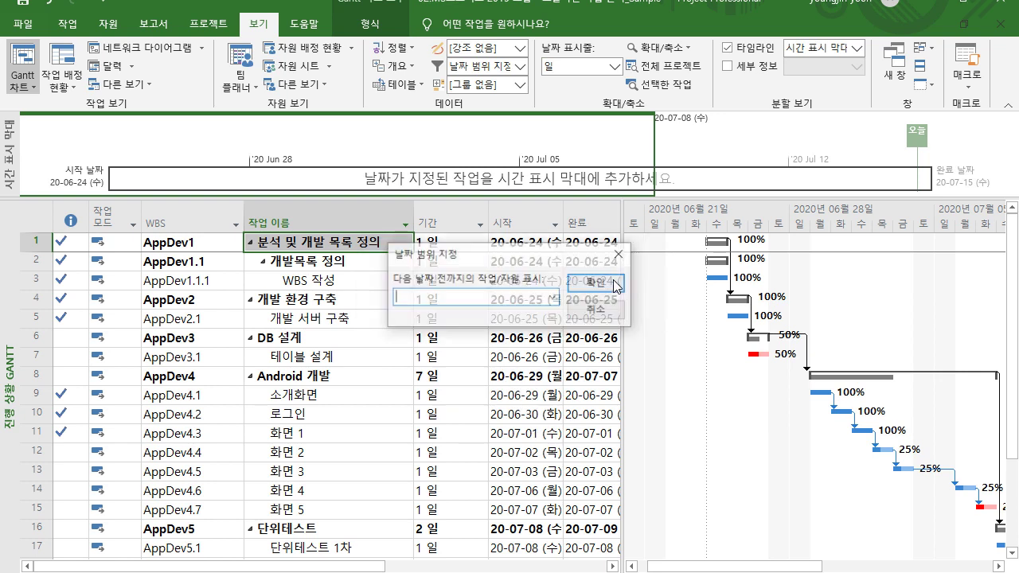
pyautogui.click(553, 297)
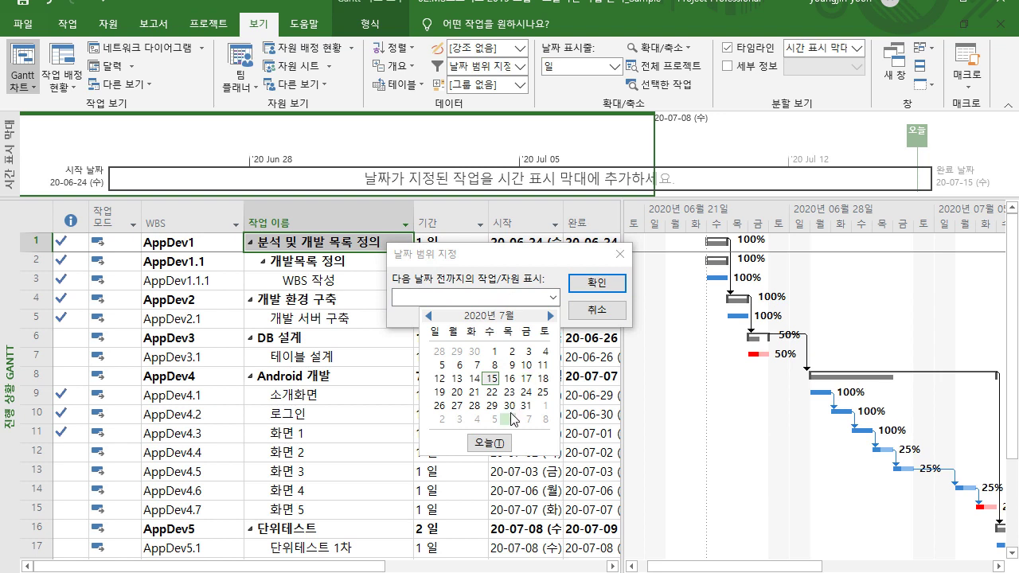
pyautogui.click(509, 392)
pyautogui.click(593, 285)
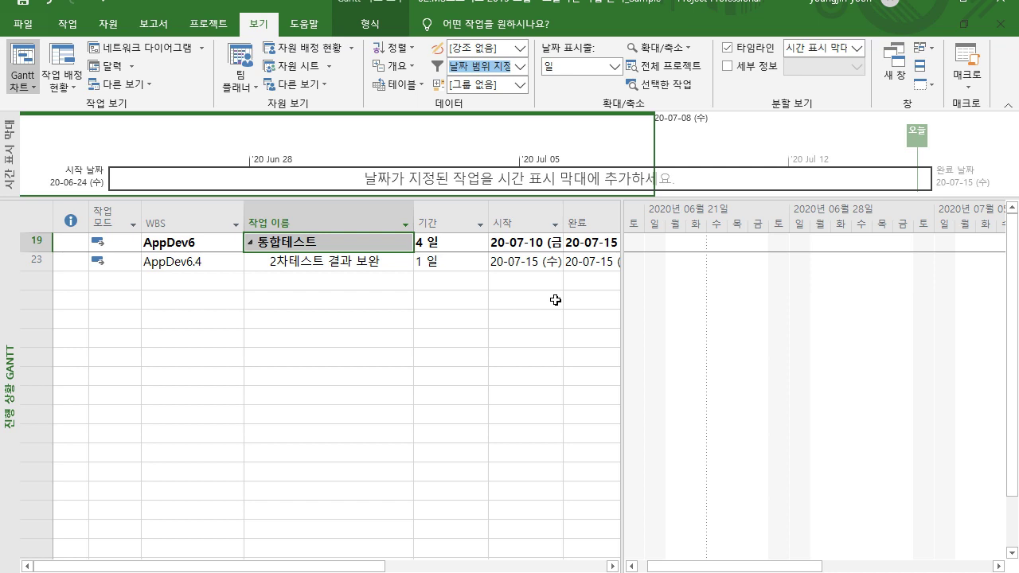
# Step: Clear the date range filter and start defining a new task filter from the advanced filters (고급 필터)
pyautogui.click(396, 299)
pyautogui.press('F3')
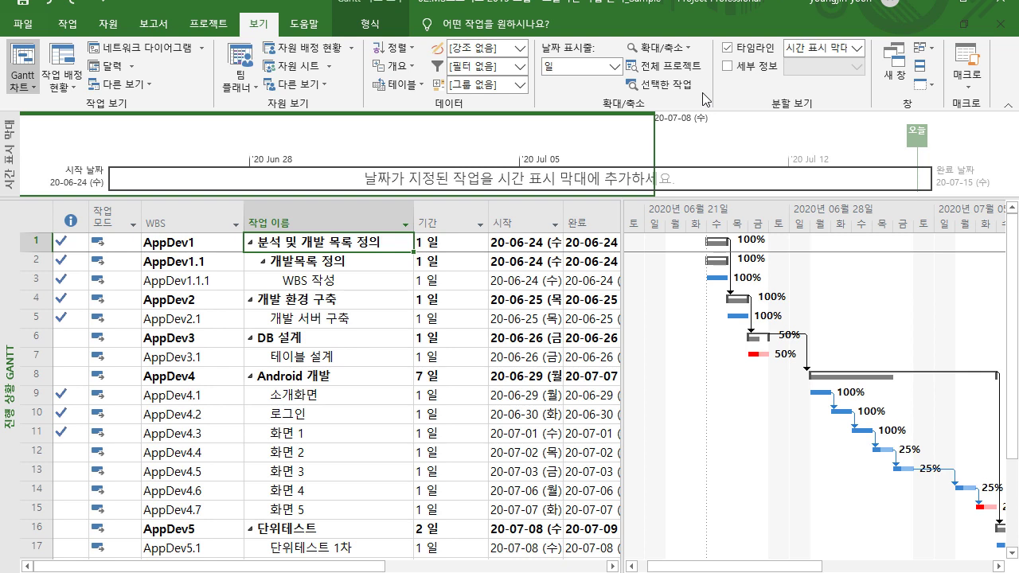
pyautogui.click(521, 67)
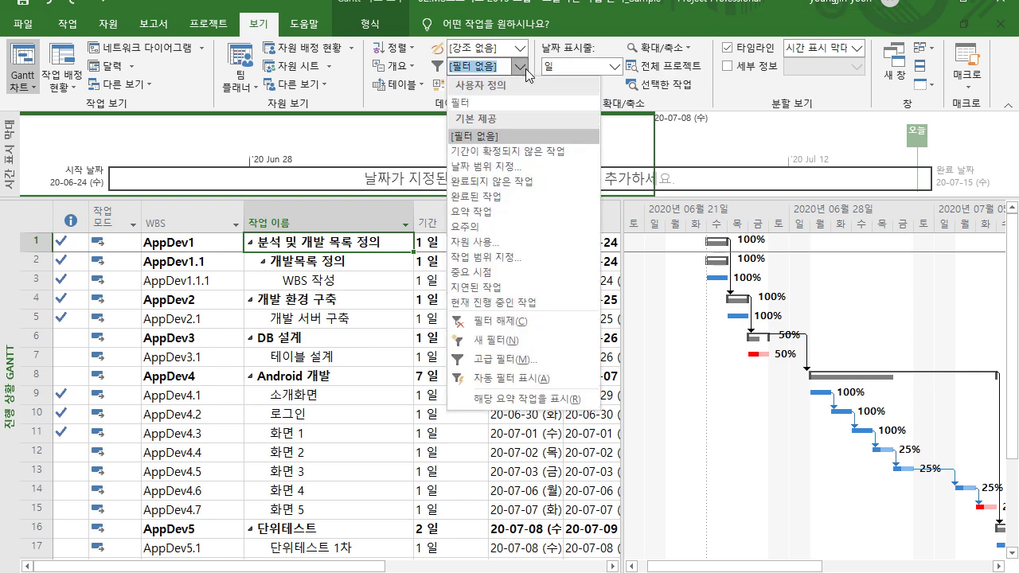
pyautogui.click(538, 359)
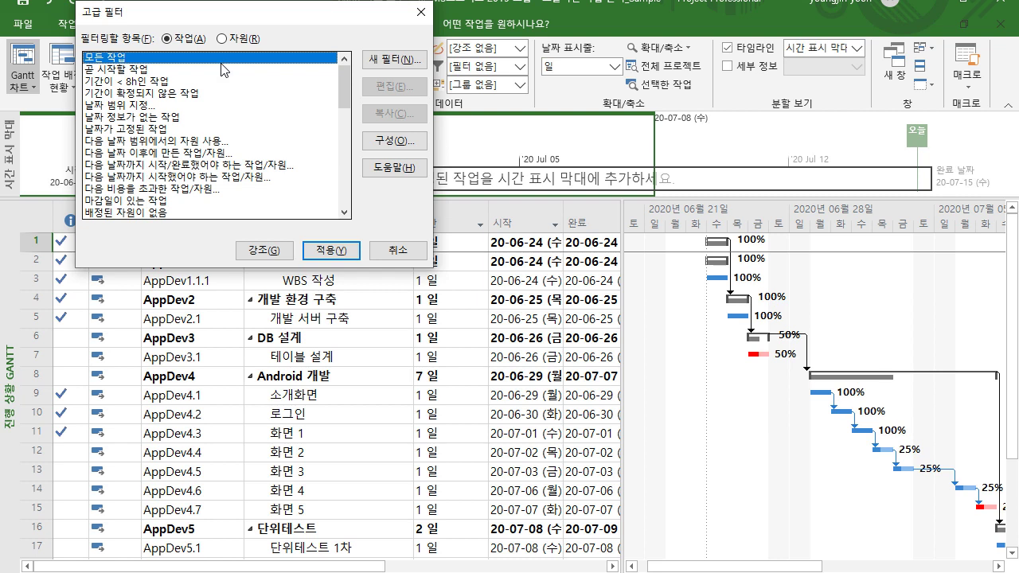
pyautogui.click(159, 106)
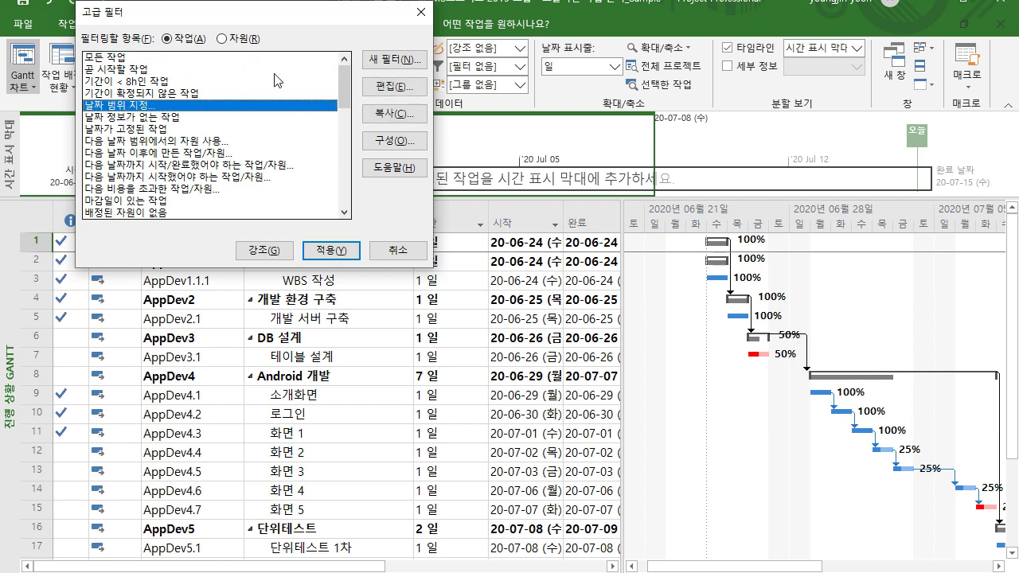
pyautogui.click(404, 63)
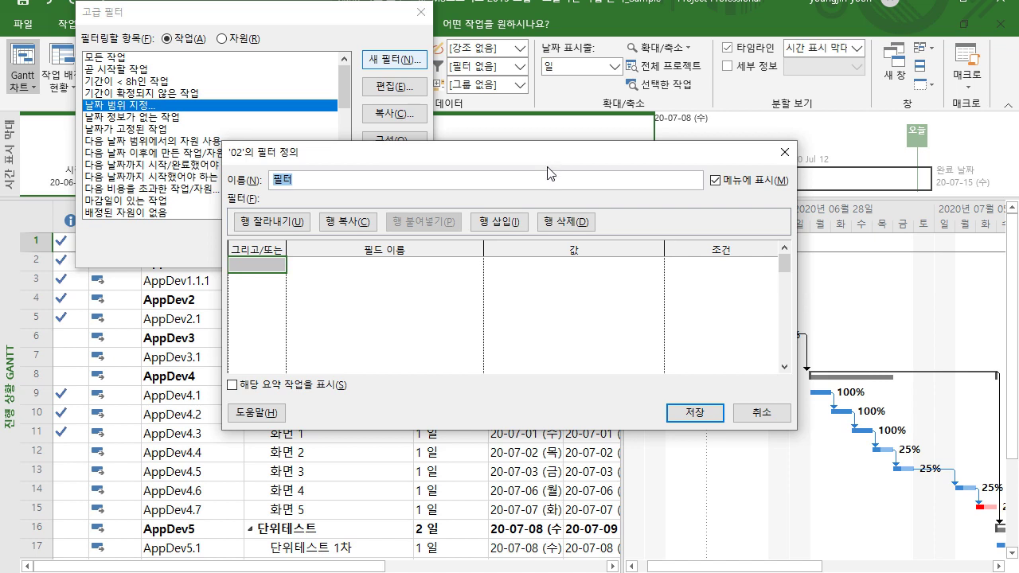
# Step: Name the new filter 새로운 필터 실습
pyautogui.click(322, 178)
pyautogui.doubleClick(322, 178)
pyautogui.write('test')
pyautogui.press('BackSpace')
pyautogui.press('BackSpace')
pyautogui.press('BackSpace')
pyautogui.press('BackSpace')
pyautogui.write('새로운 필터 실습')
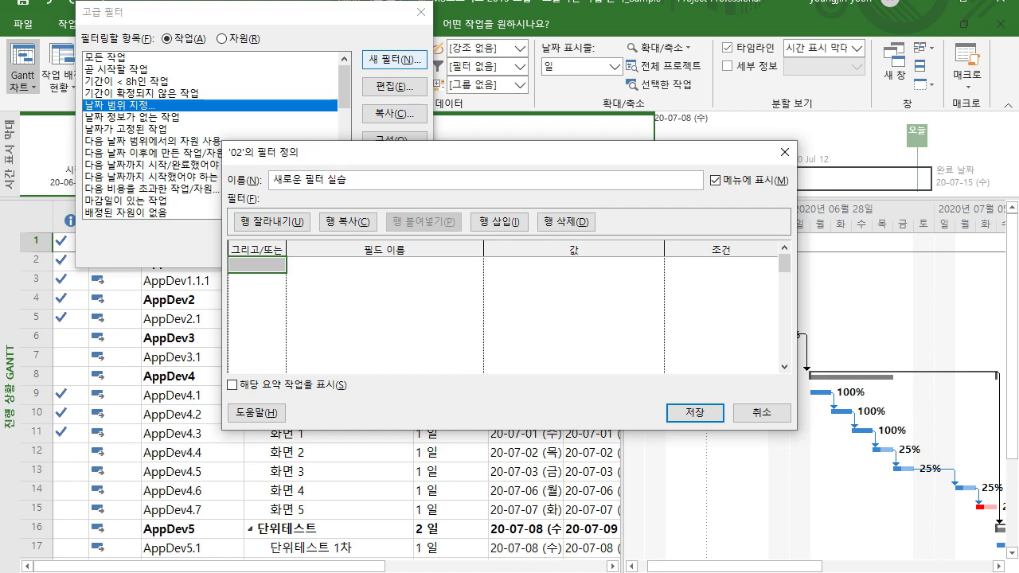
# Step: Set 완료율 as the field name in the first row of the new filter's criteria
pyautogui.click(349, 268)
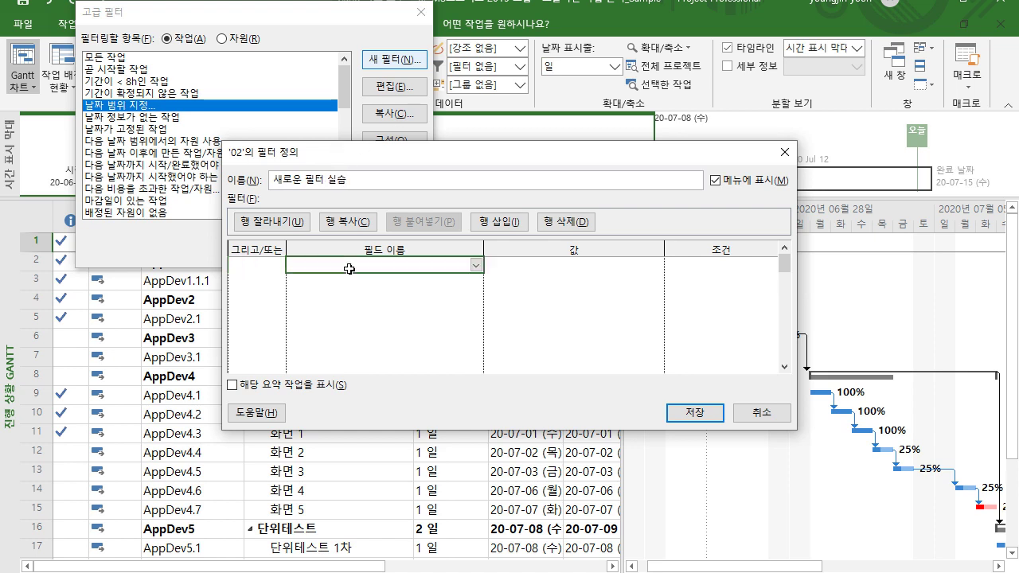
pyautogui.click(476, 265)
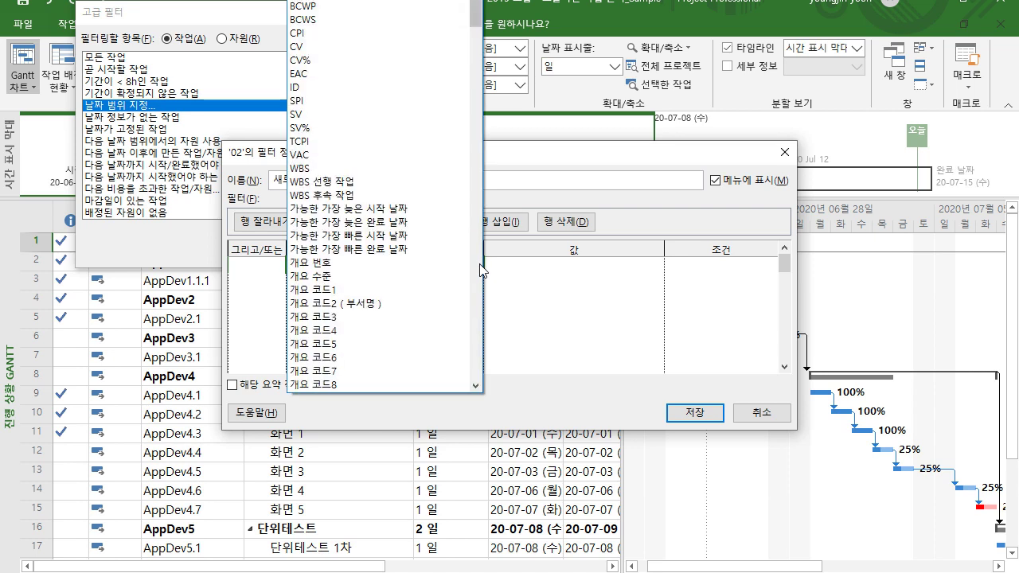
pyautogui.scroll(-4, 449, 231)
pyautogui.scroll(-12, 449, 232)
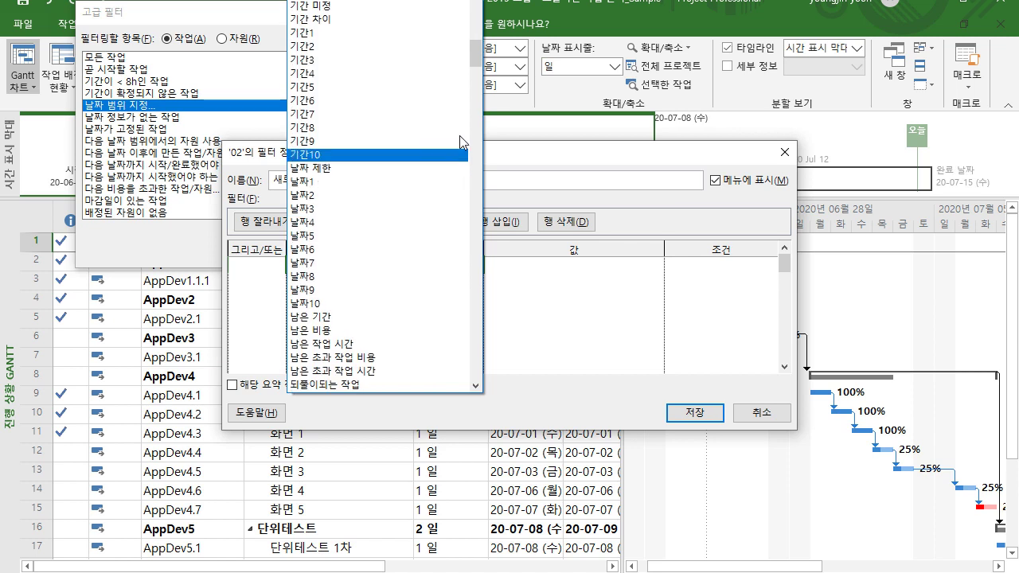
pyautogui.moveTo(477, 60); pyautogui.dragTo(478, 142)
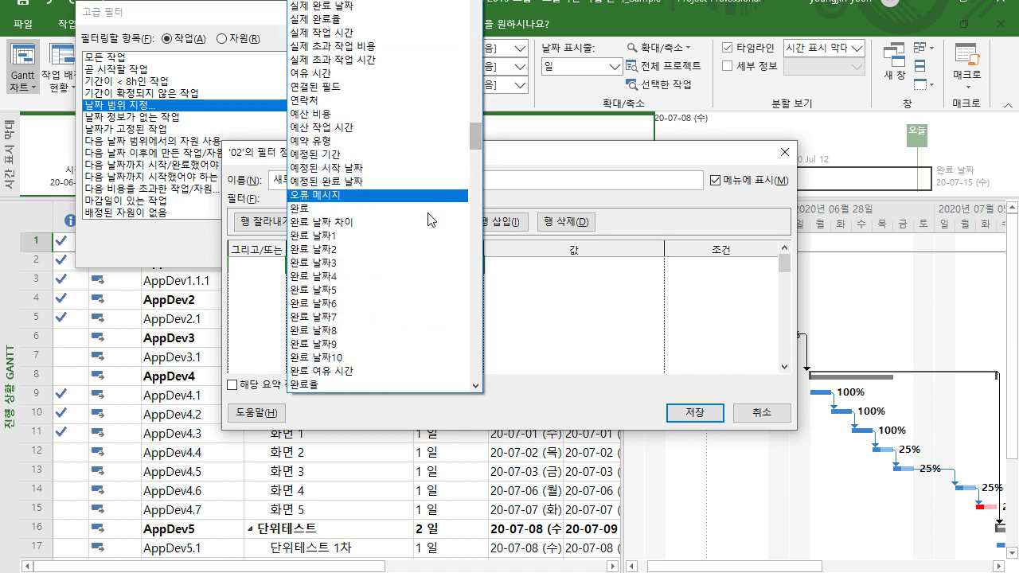
pyautogui.click(362, 387)
# Step: Complete the 완료율 criterion with the value 100% and the condition 과(와) 같음, and save the filter
pyautogui.click(579, 271)
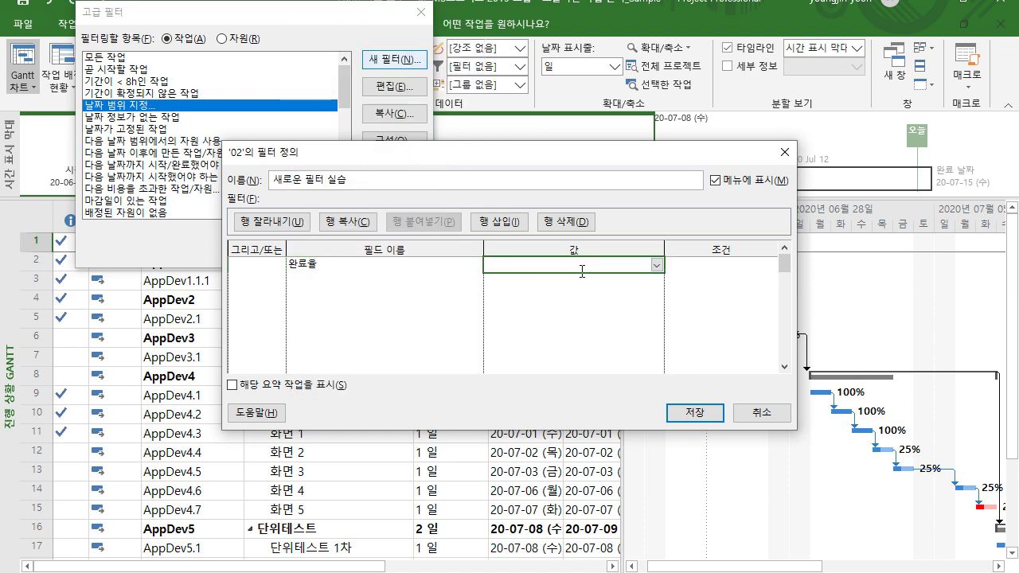
pyautogui.write('100%')
pyautogui.click(712, 267)
pyautogui.click(771, 265)
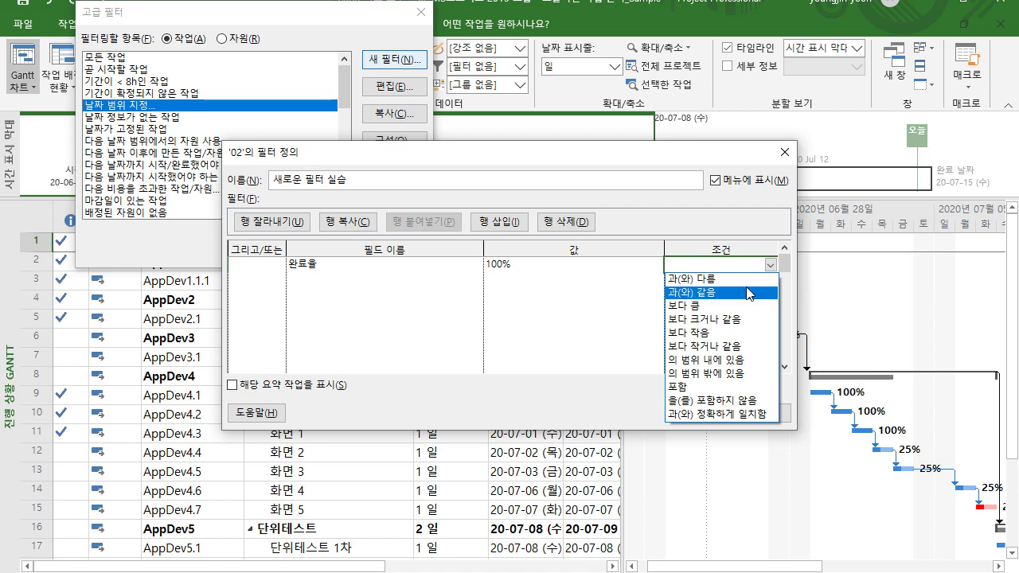
pyautogui.click(745, 292)
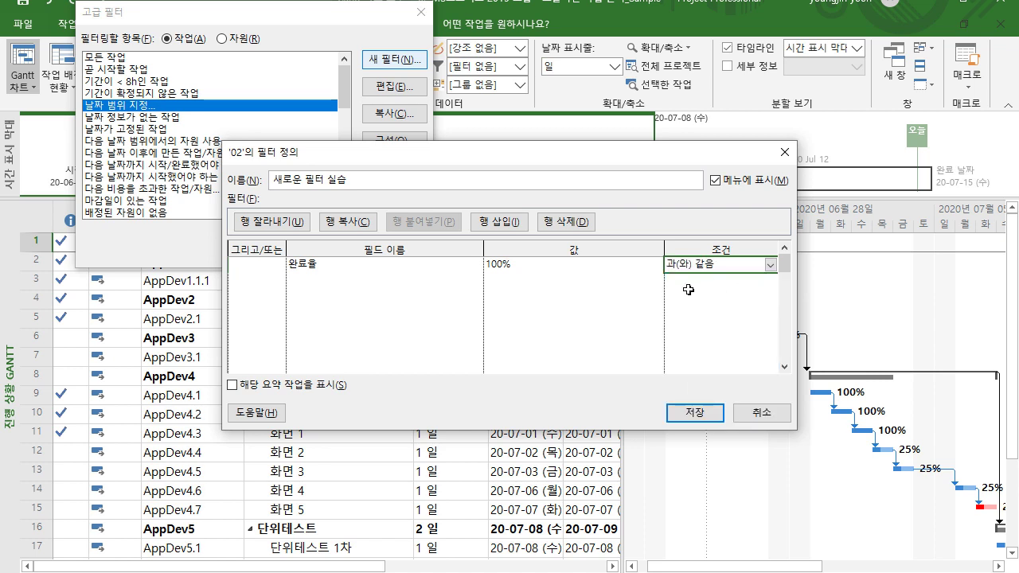
pyautogui.click(706, 411)
# Step: Locate 새로운 필터 실습 in the advanced filters list and close the list without applying it
pyautogui.moveTo(343, 80); pyautogui.dragTo(352, 122)
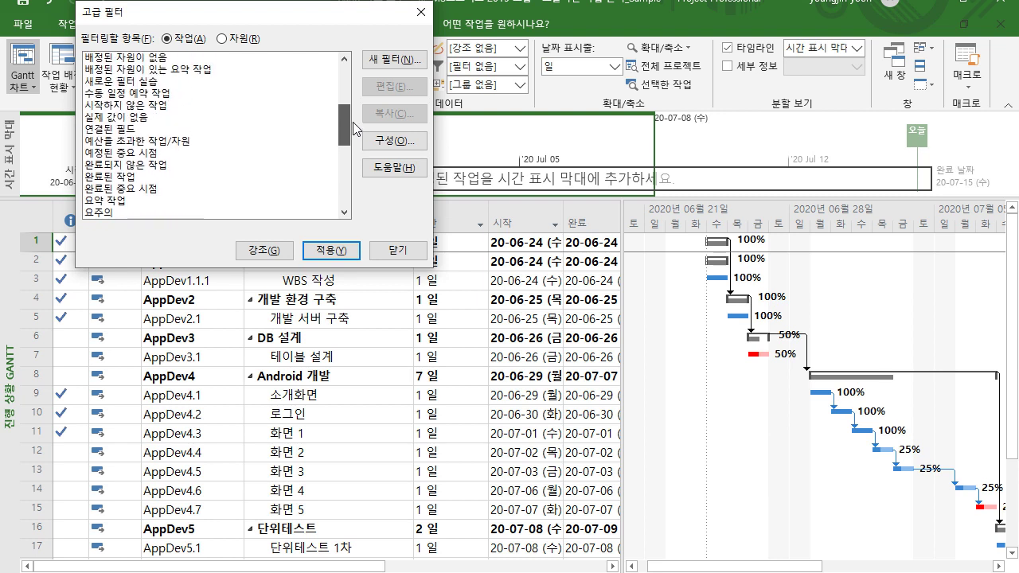
pyautogui.click(127, 82)
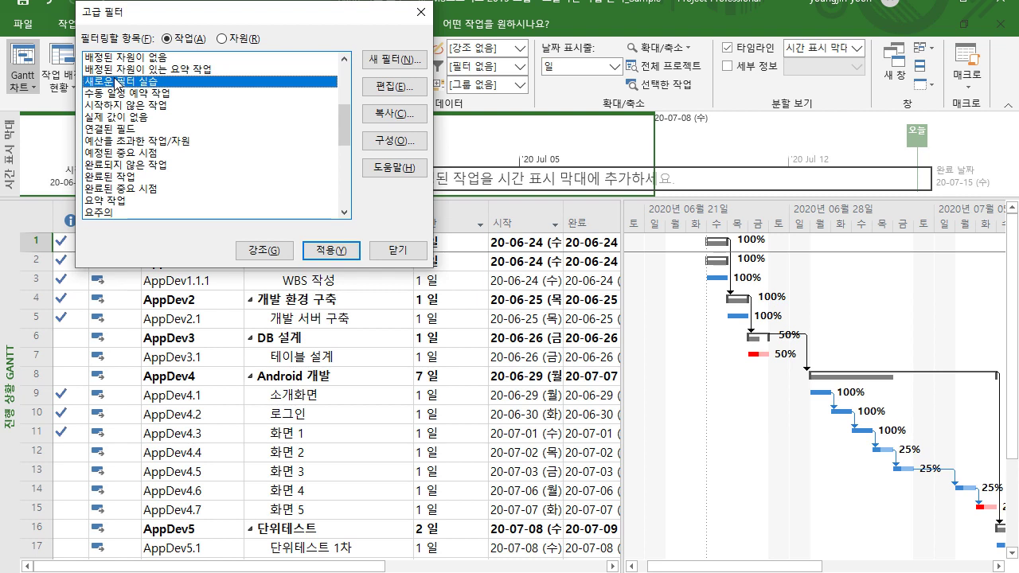
pyautogui.click(420, 12)
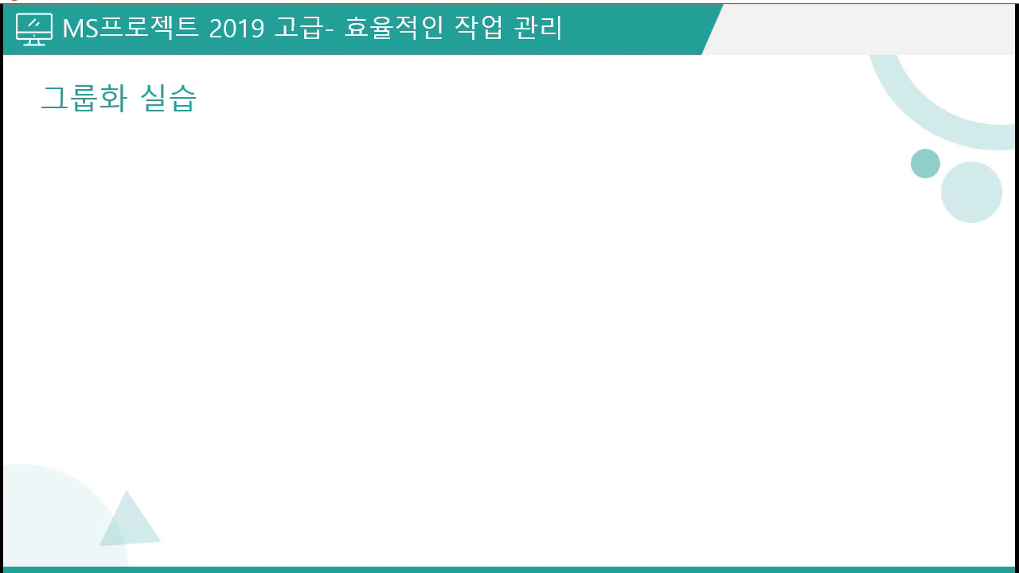
# Step: Switch back to Microsoft Project, group the tasks by 기간 and review the grouped task list
pyautogui.hotkey('alt', 'Tab')
pyautogui.click(437, 351)
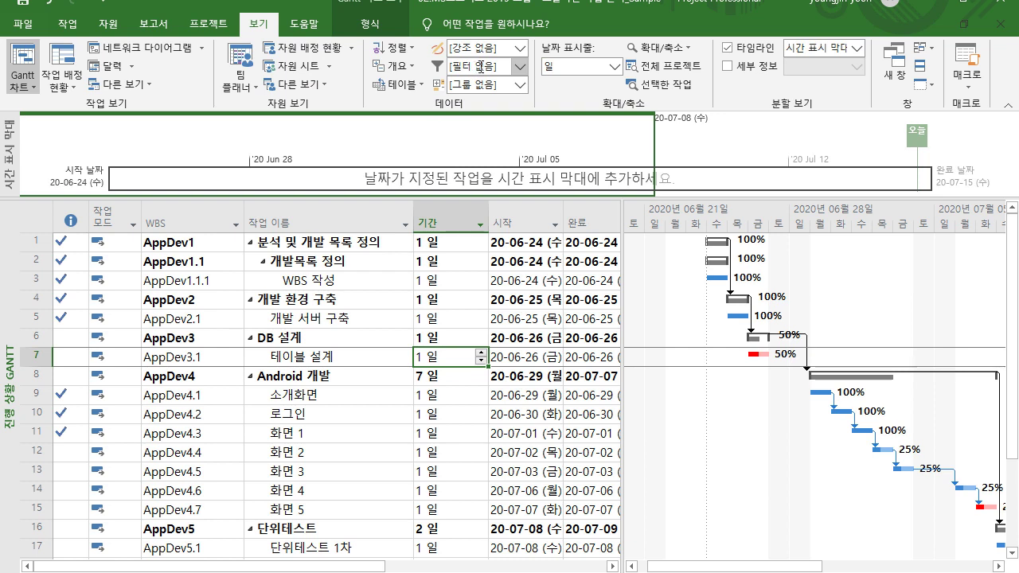
pyautogui.click(520, 87)
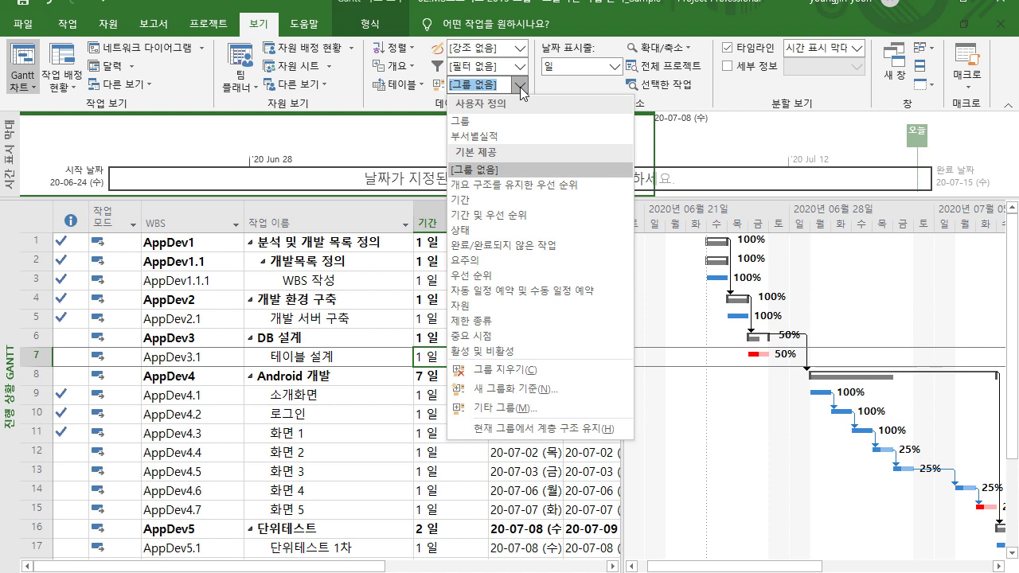
pyautogui.click(496, 206)
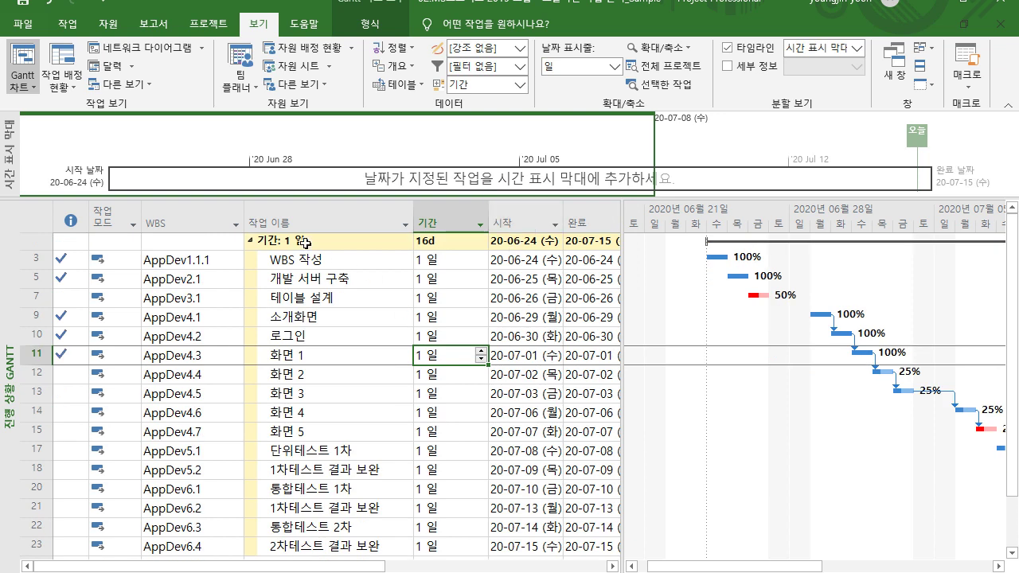
pyautogui.scroll(-3, 327, 243)
pyautogui.scroll(3, 398, 259)
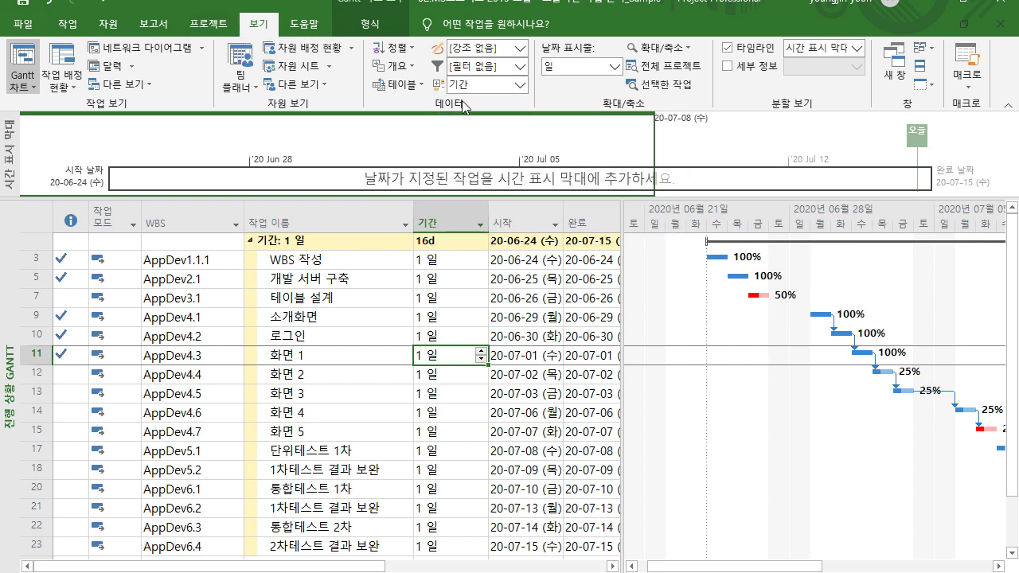
# Step: Group the tasks by 완료/완료되지 않은 작업 and review the task groups
pyautogui.click(519, 86)
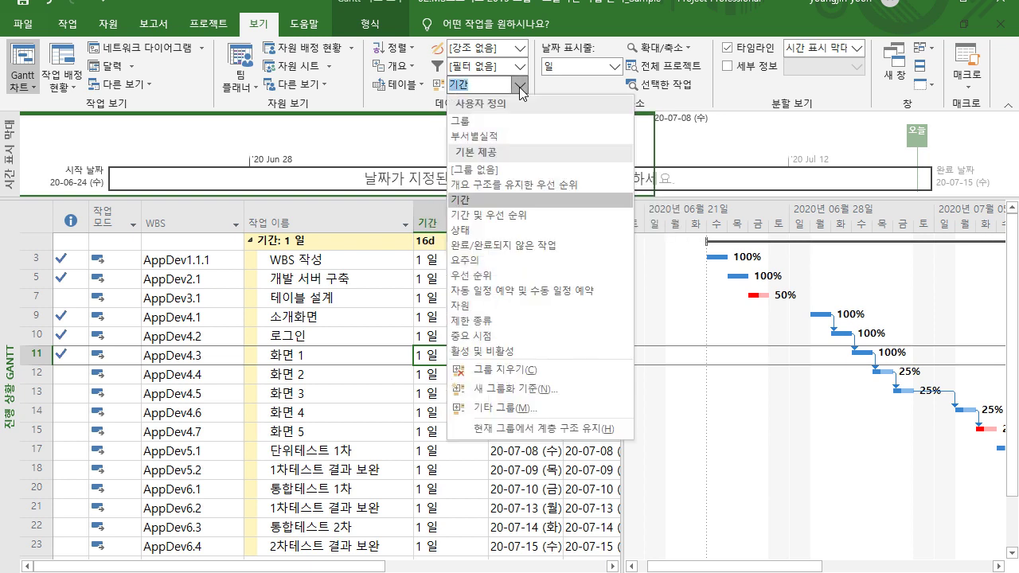
pyautogui.click(514, 254)
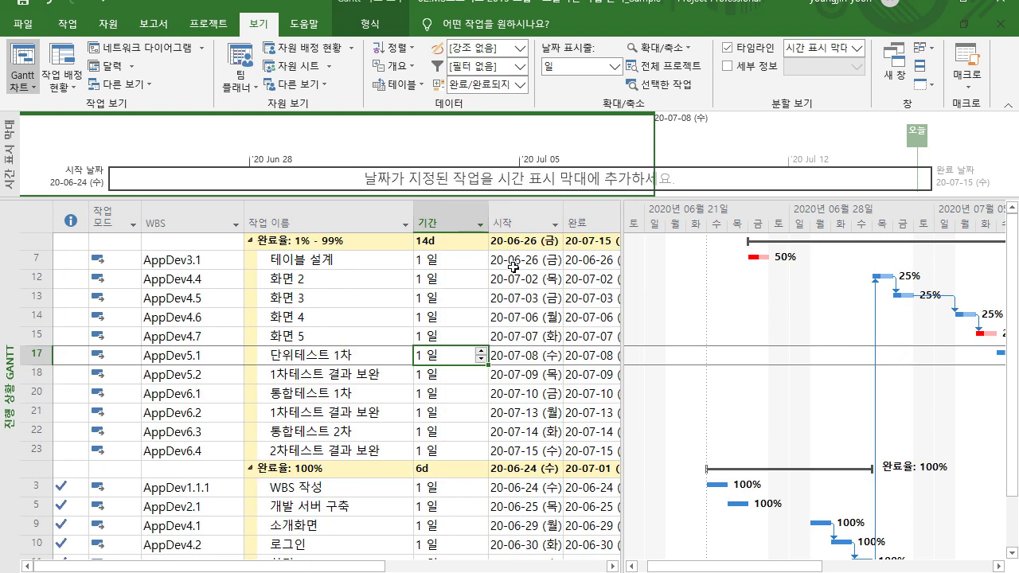
pyautogui.scroll(-1, 405, 416)
pyautogui.scroll(1, 131, 243)
pyautogui.scroll(-1, 394, 383)
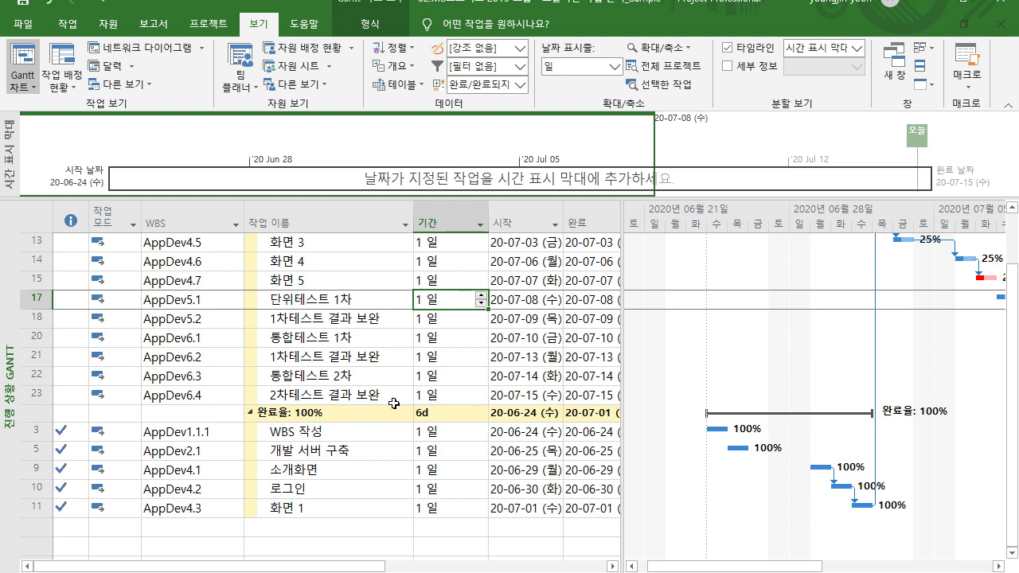
pyautogui.scroll(1, 393, 404)
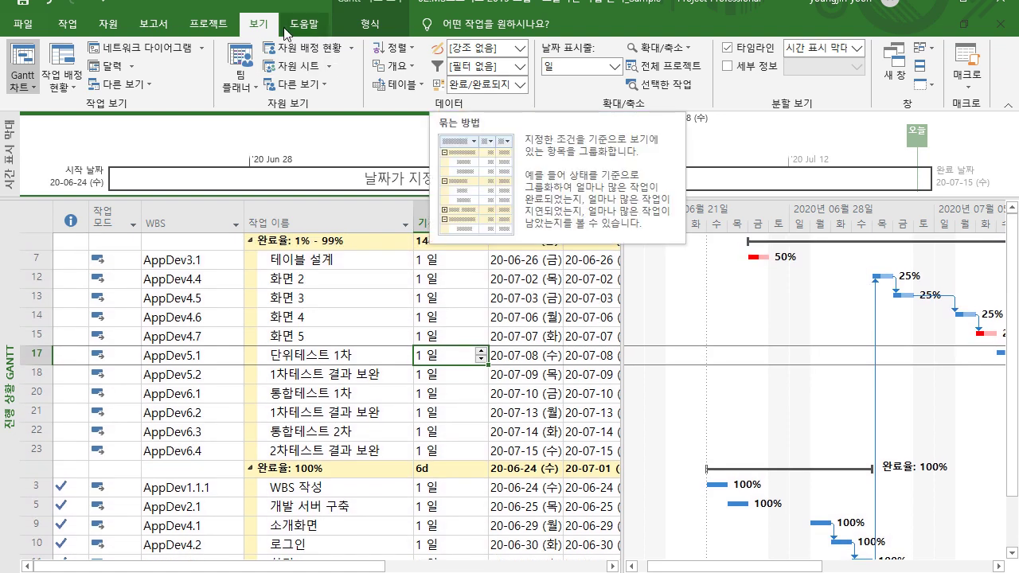
pyautogui.click(519, 86)
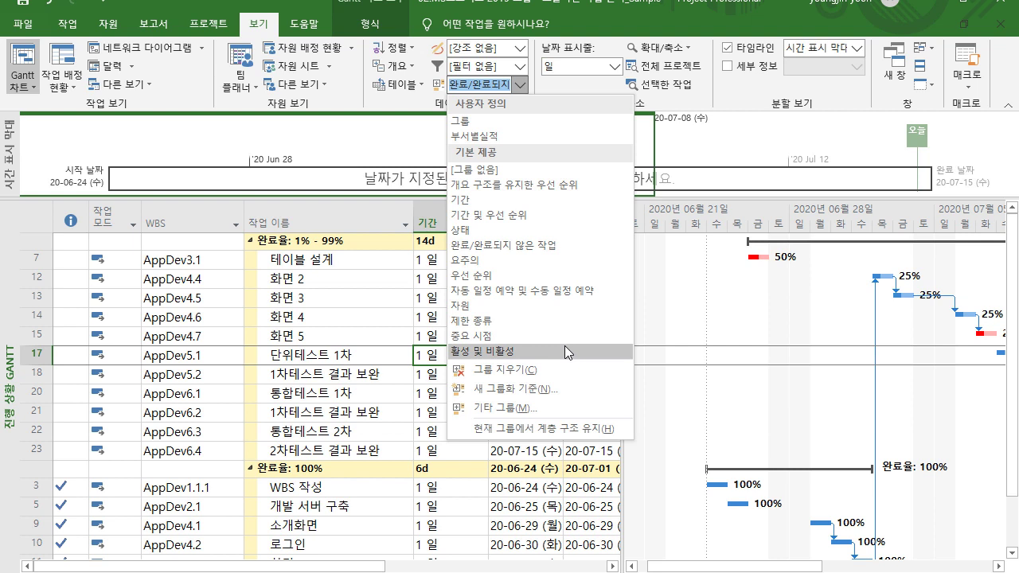
pyautogui.click(553, 384)
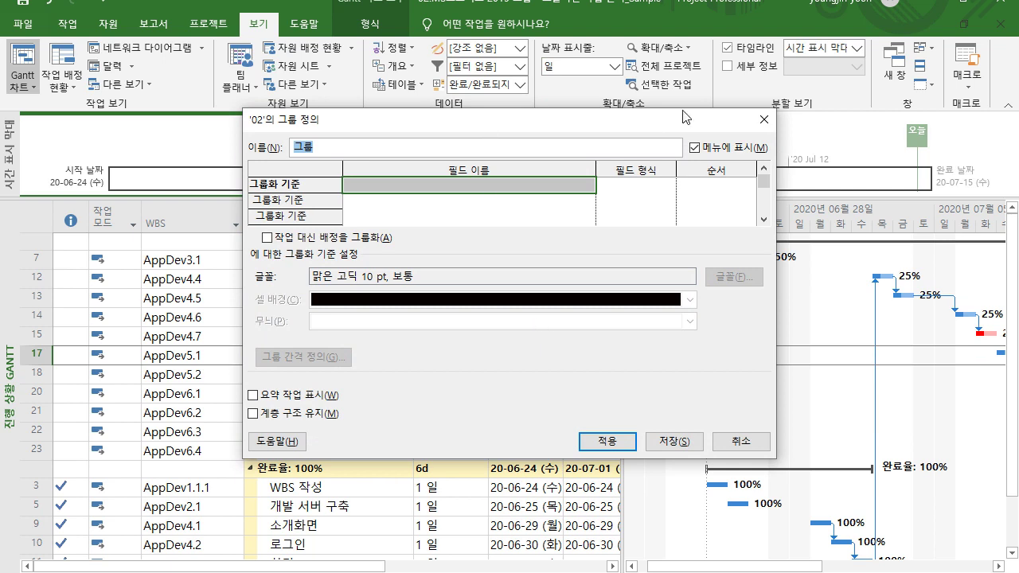
pyautogui.click(764, 121)
# Step: Start a new group definition with 완료 as the first grouping field
pyautogui.click(520, 85)
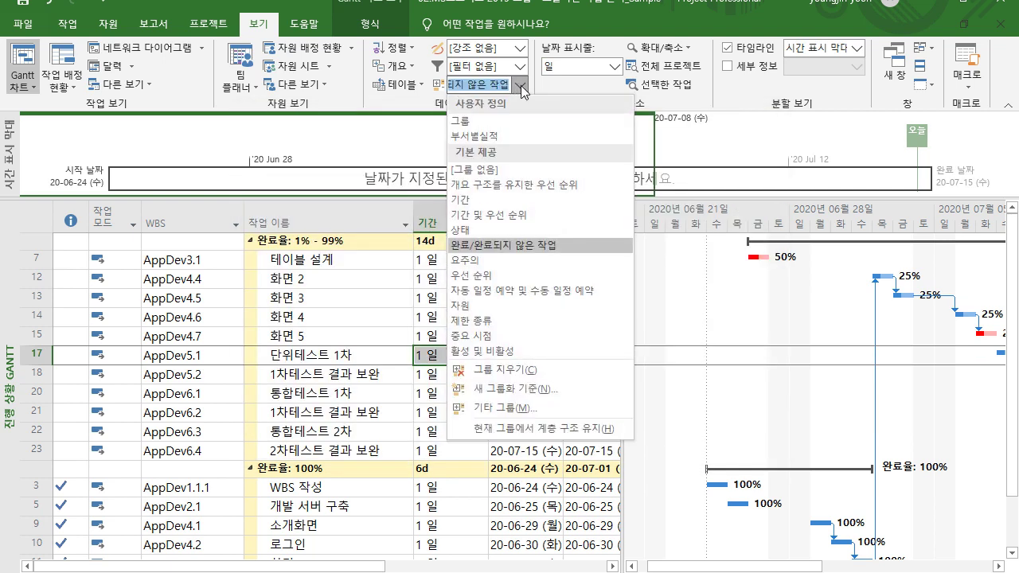
pyautogui.click(513, 391)
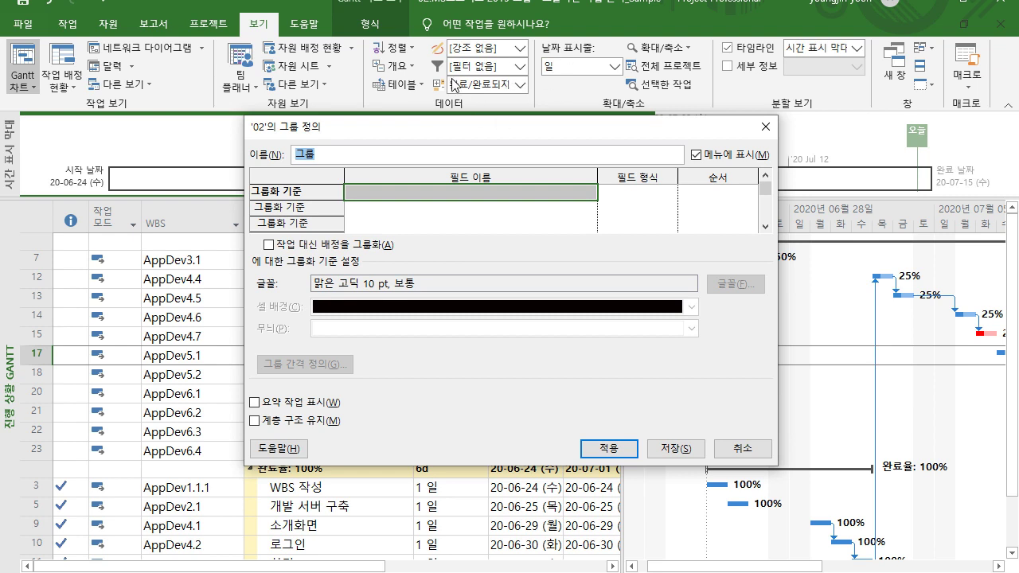
pyautogui.click(385, 198)
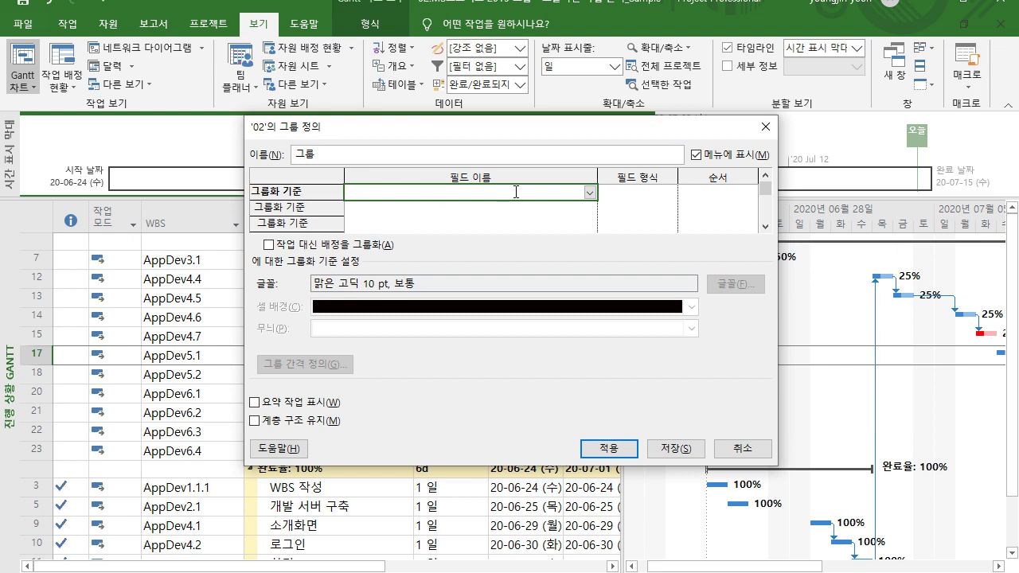
pyautogui.click(589, 193)
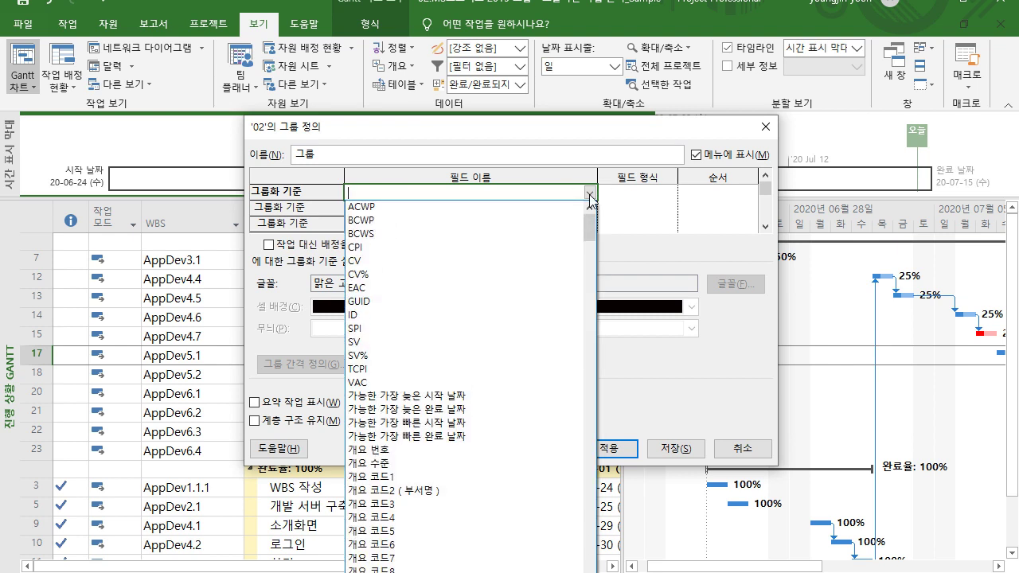
pyautogui.moveTo(589, 231); pyautogui.dragTo(589, 360)
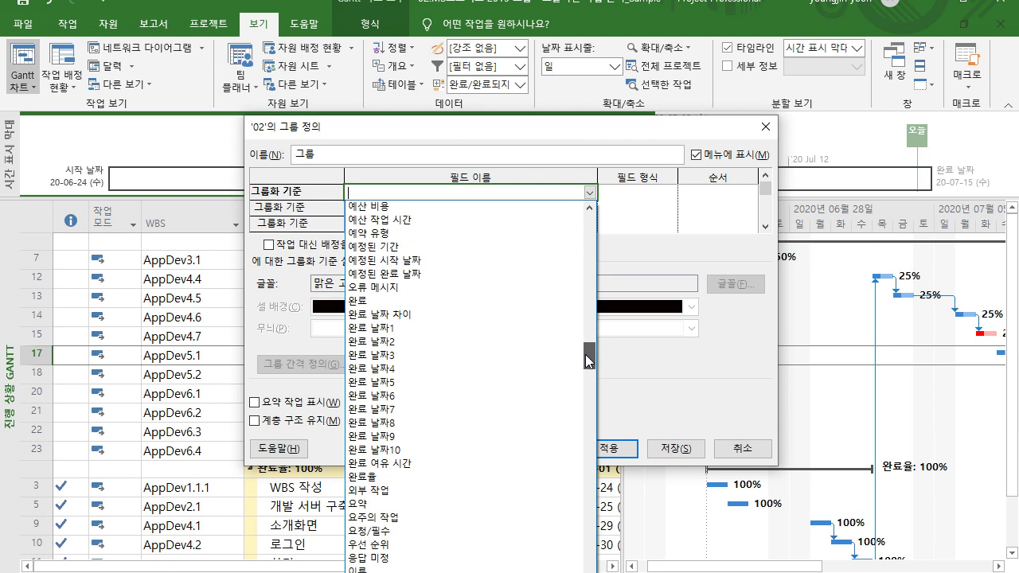
pyautogui.click(419, 306)
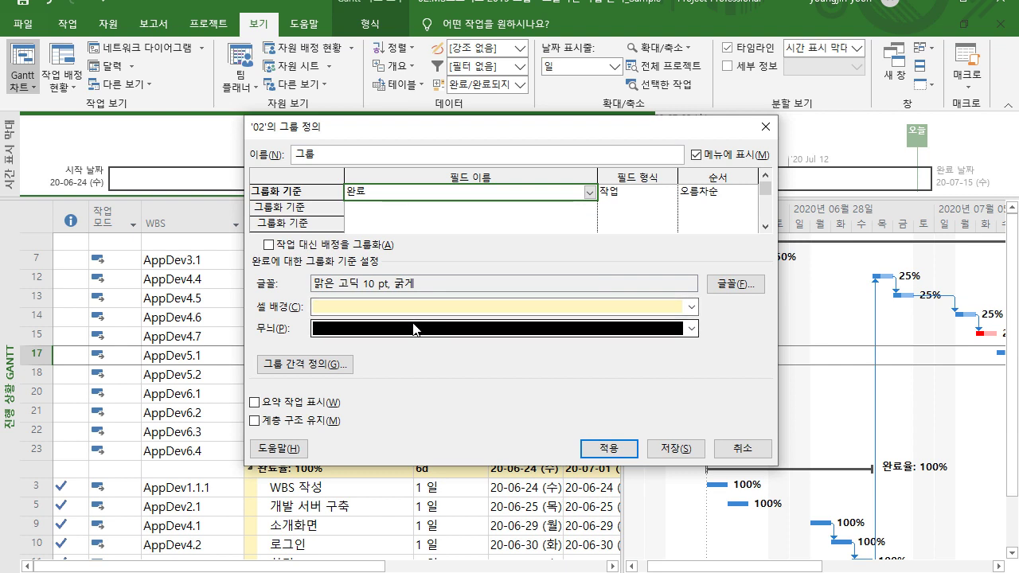
# Step: Define the group interval of the 완료 field as 월
pyautogui.click(323, 370)
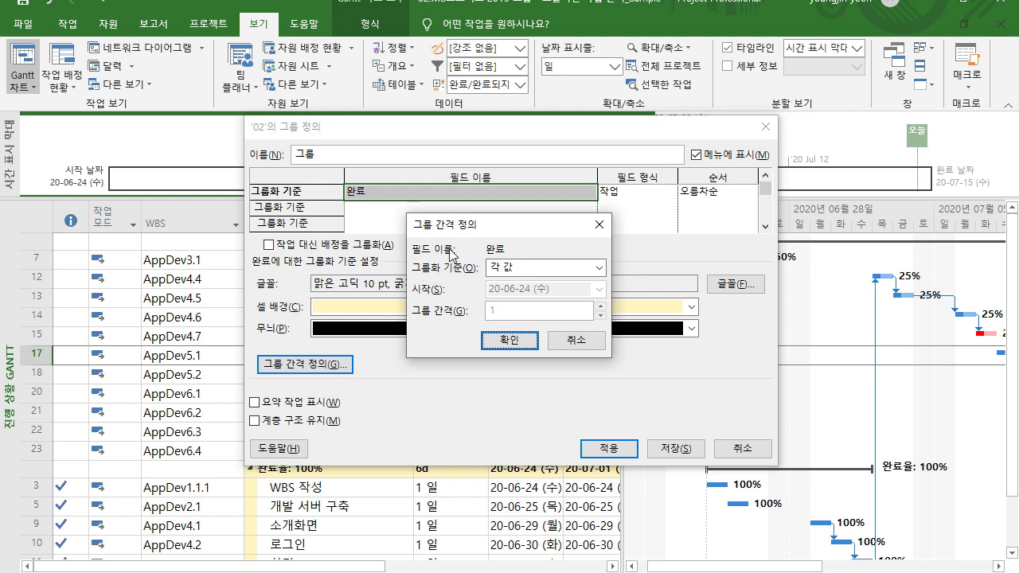
pyautogui.click(516, 270)
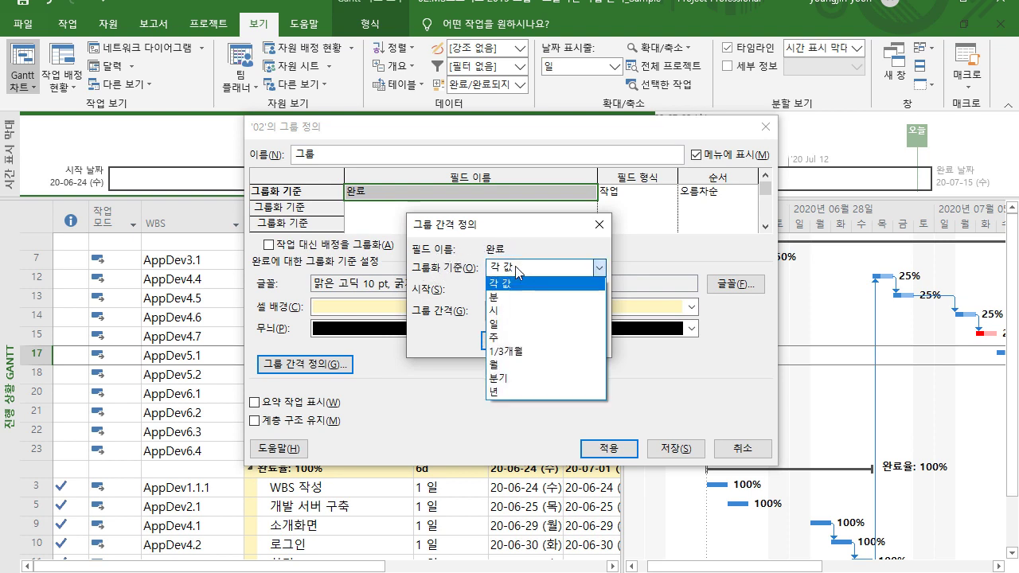
pyautogui.click(506, 367)
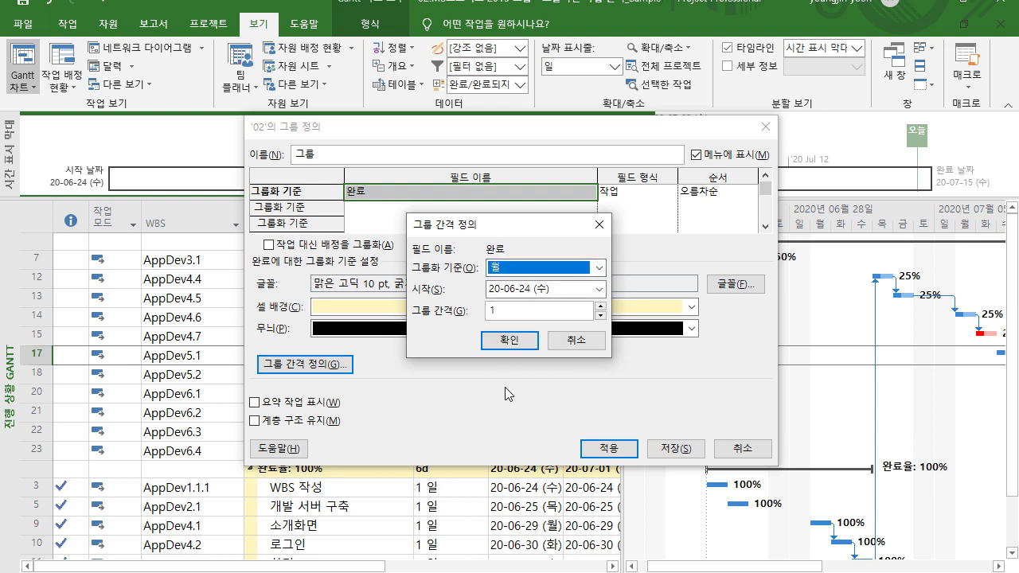
pyautogui.click(510, 341)
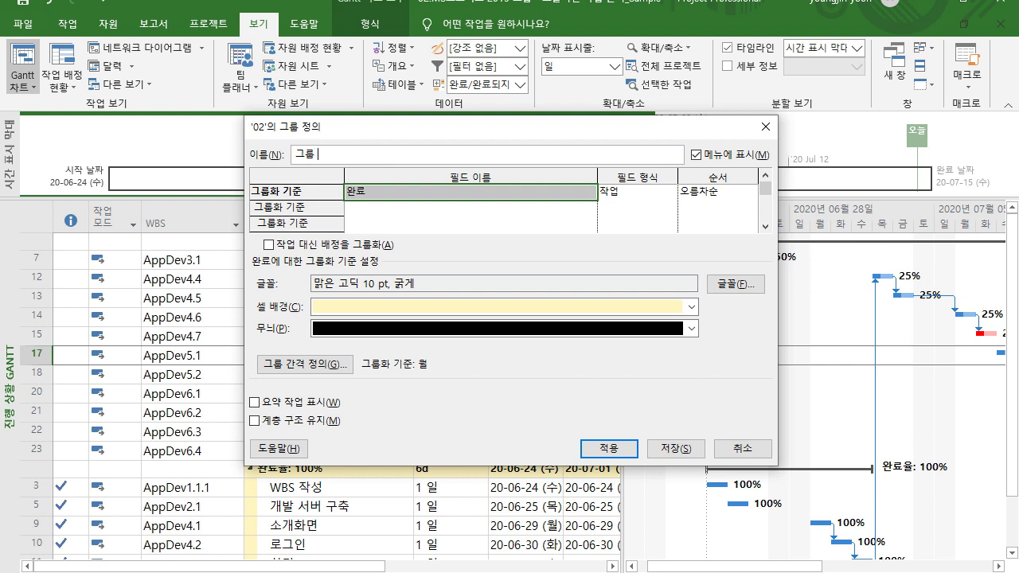
# Step: Name the new group 그룹 실습 1 and apply it to the task list
pyautogui.write('실습 1')
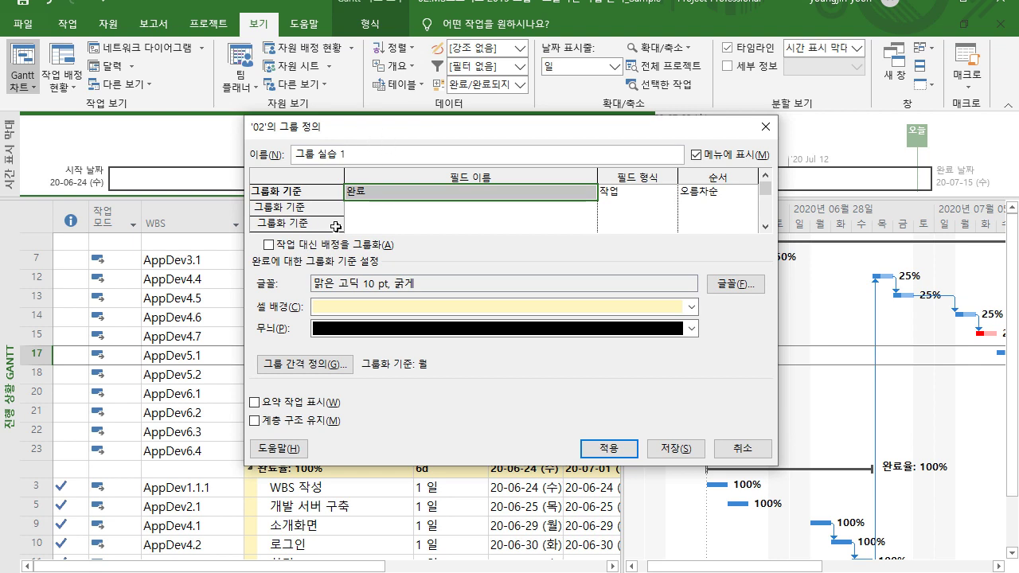
pyautogui.click(610, 448)
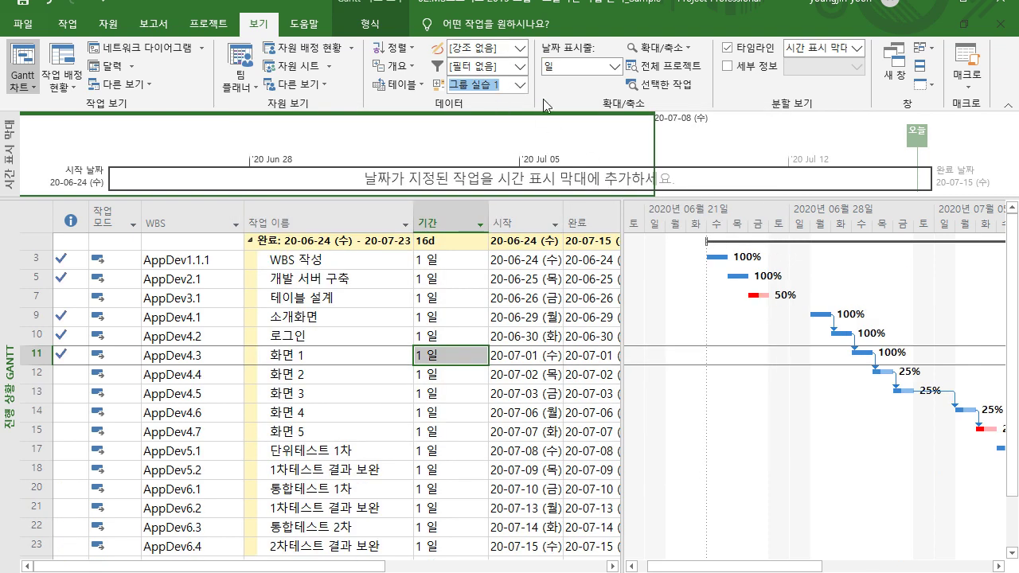
pyautogui.click(519, 85)
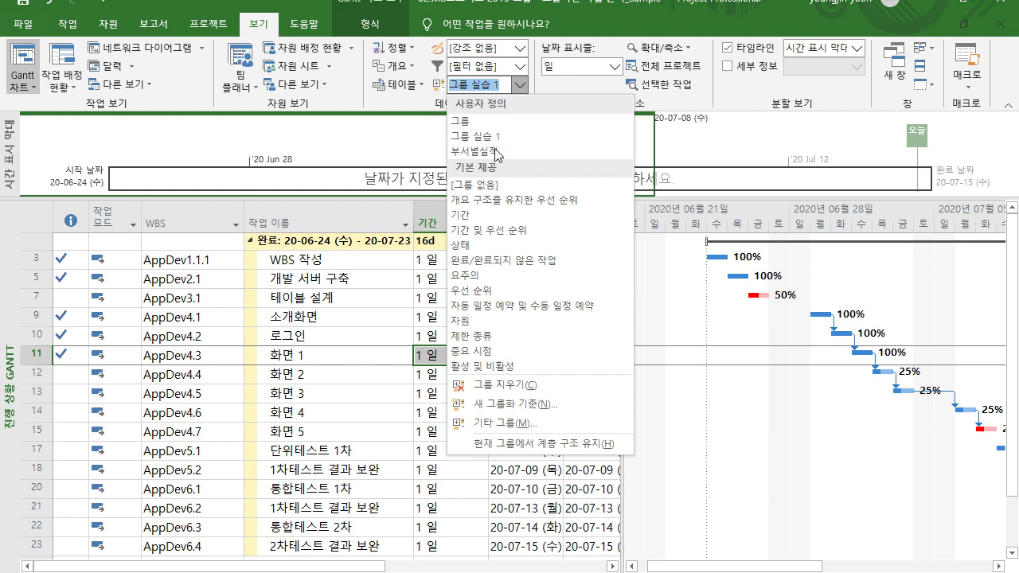
pyautogui.click(522, 82)
pyautogui.click(522, 82)
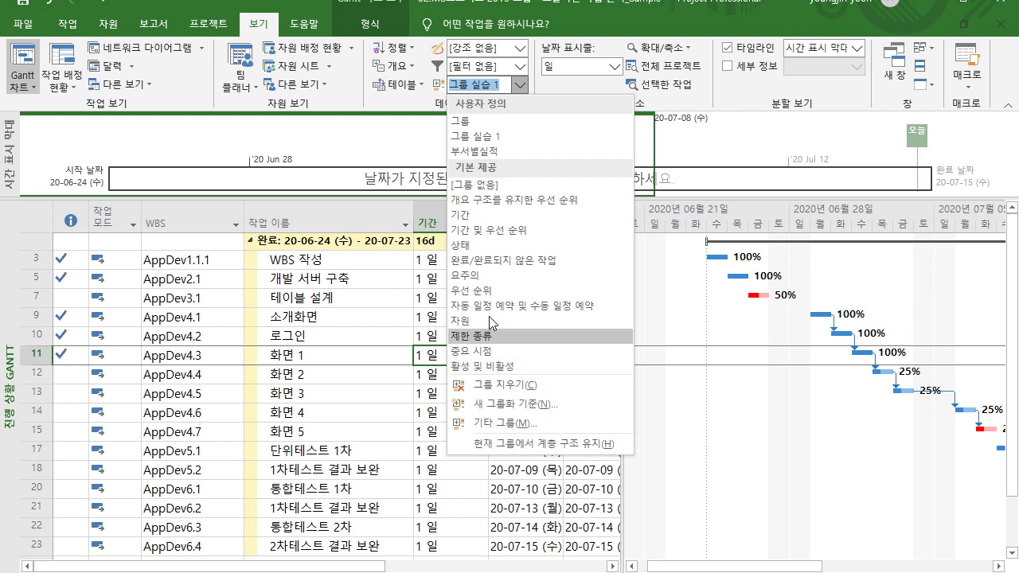
pyautogui.click(491, 139)
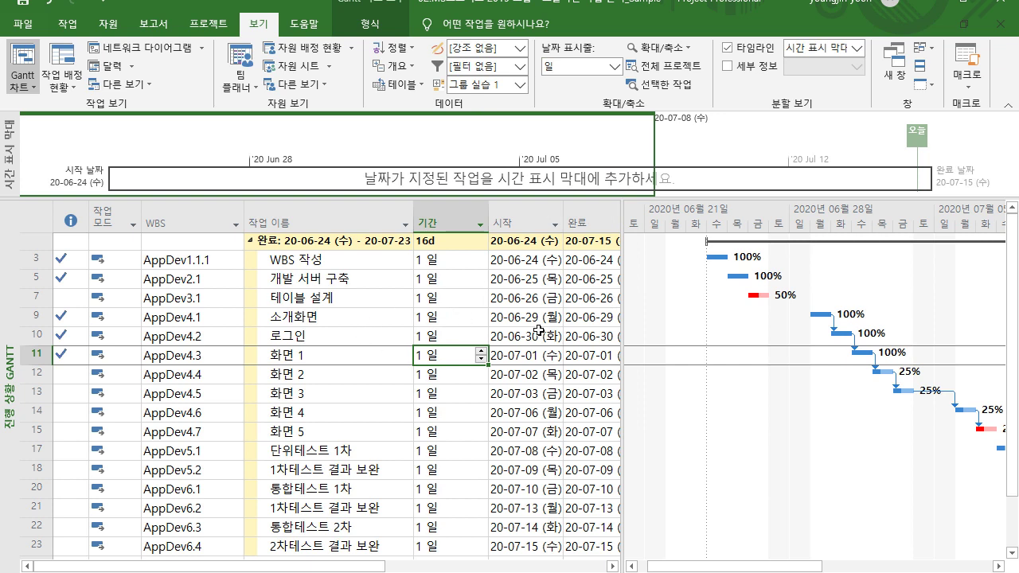
# Step: Review the task list grouped by 그룹 실습 1 and return from the 정렬 실습 slide to the project
pyautogui.scroll(-2, 450, 308)
pyautogui.scroll(3, 450, 308)
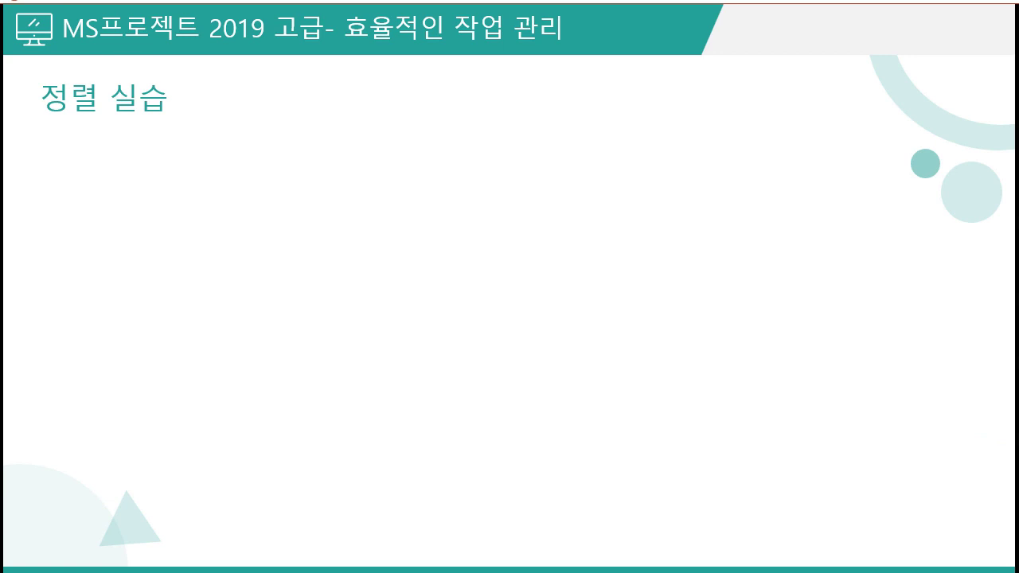
pyautogui.hotkey('alt', 'Tab')
pyautogui.click(441, 295)
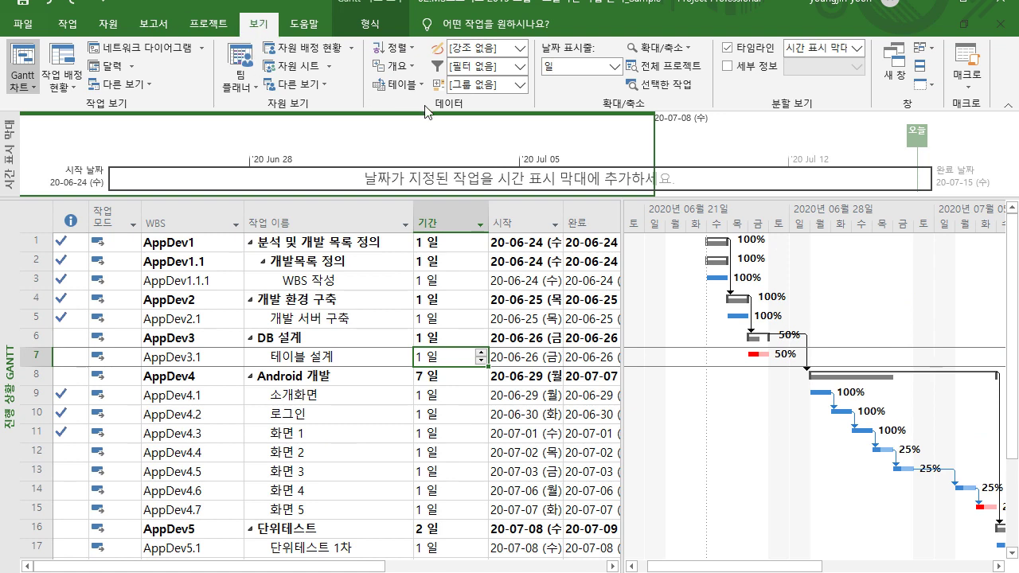
pyautogui.click(413, 51)
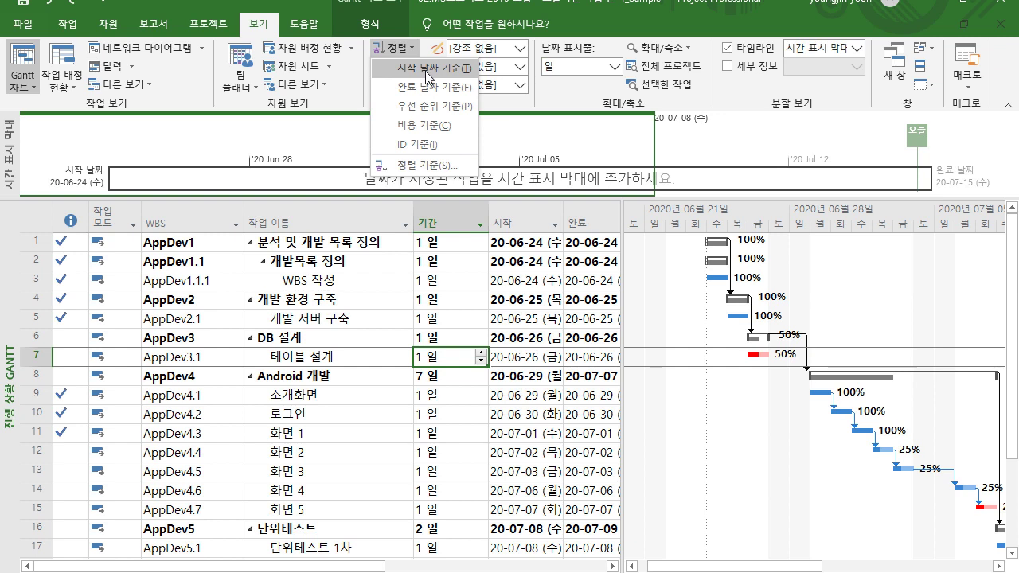
pyautogui.click(419, 168)
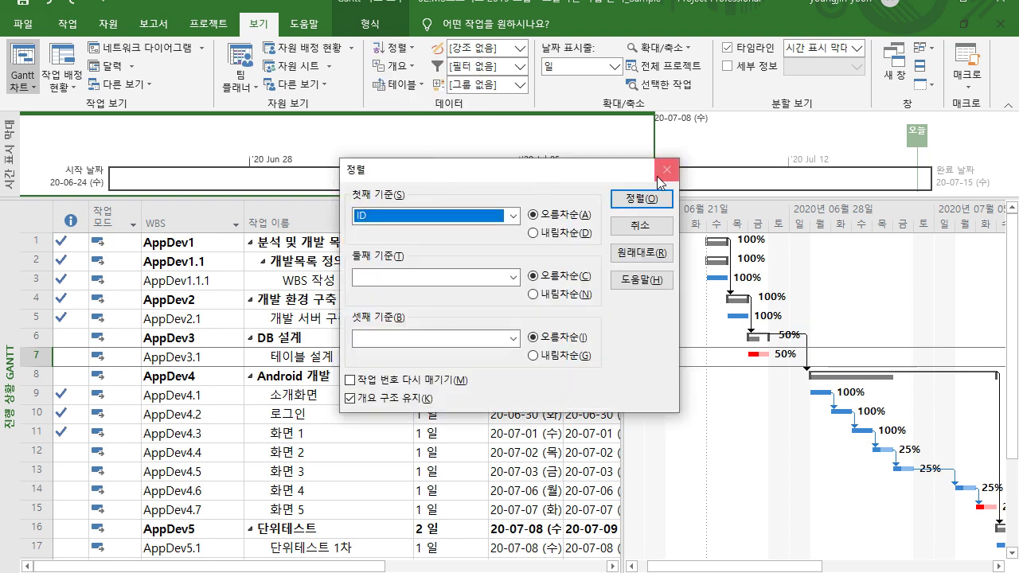
pyautogui.press('Escape')
# Step: Start a custom sort of the tasks with 완료율 in descending order as the first criterion
pyautogui.click(398, 49)
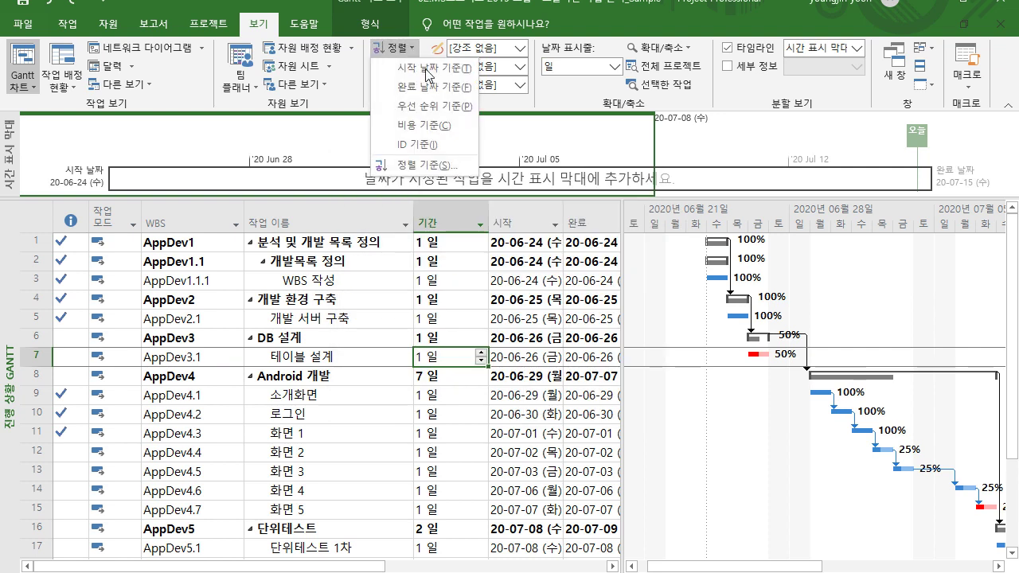
pyautogui.click(432, 167)
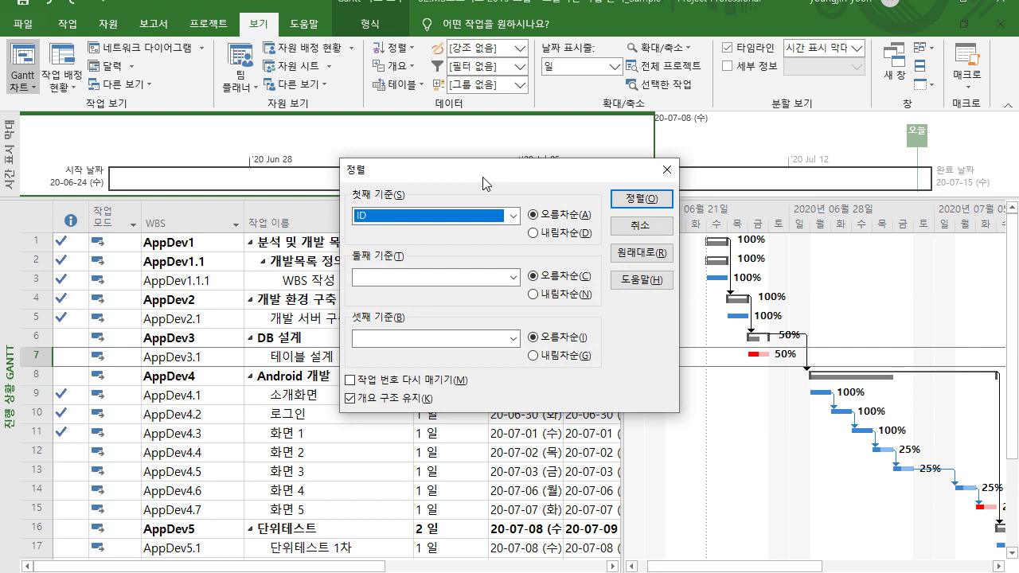
pyautogui.moveTo(483, 179); pyautogui.dragTo(578, 189)
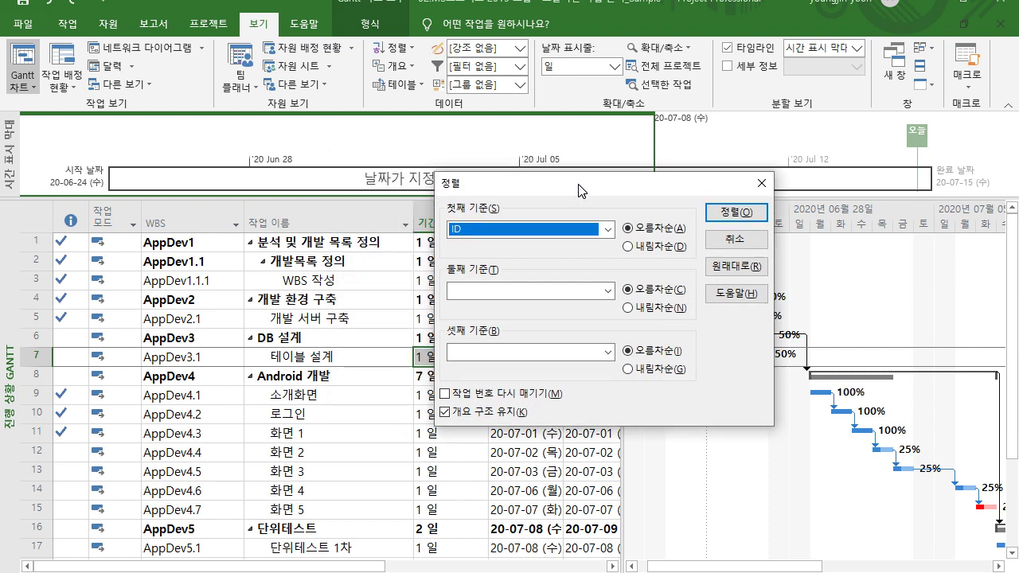
pyautogui.click(609, 230)
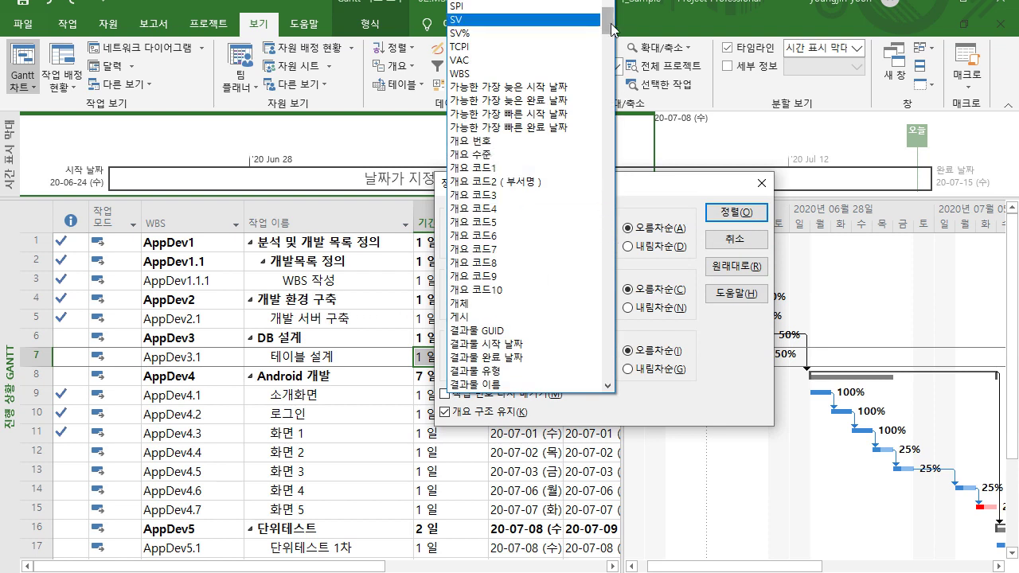
pyautogui.click(613, 29)
pyautogui.click(609, 229)
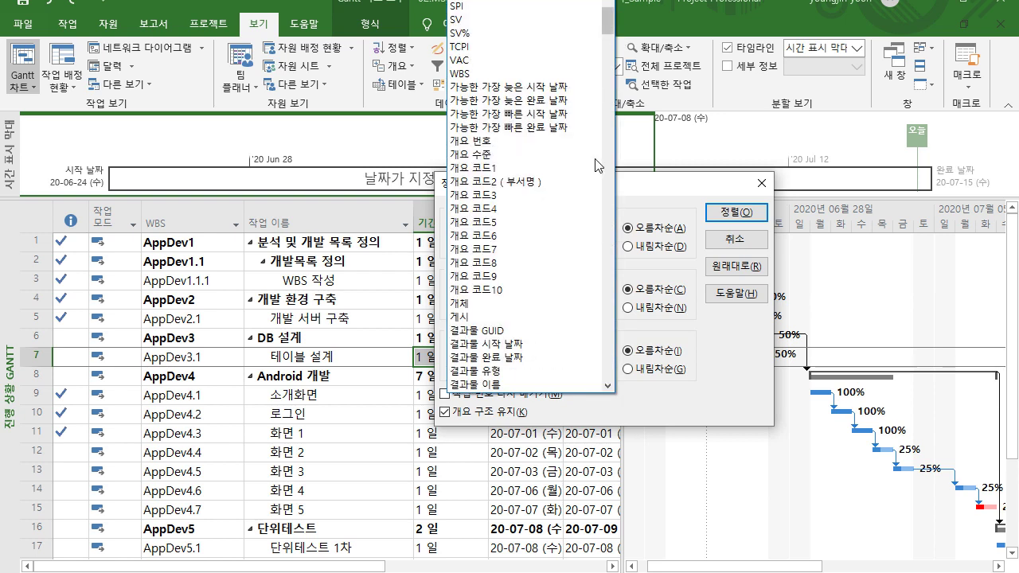
pyautogui.moveTo(610, 23); pyautogui.dragTo(611, 134)
pyautogui.scroll(-2, 580, 253)
pyautogui.scroll(-3, 579, 253)
pyautogui.click(579, 288)
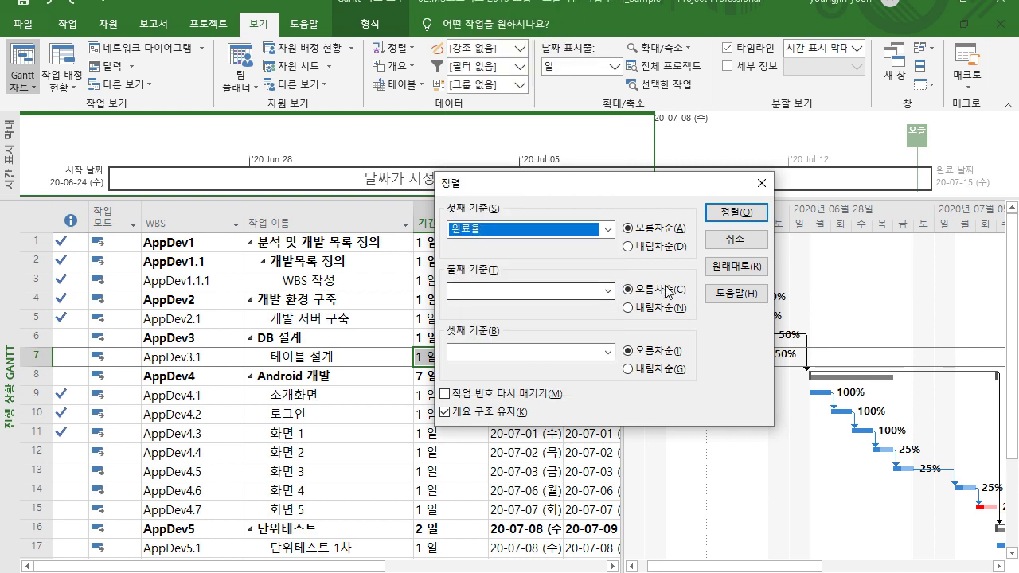
pyautogui.click(633, 250)
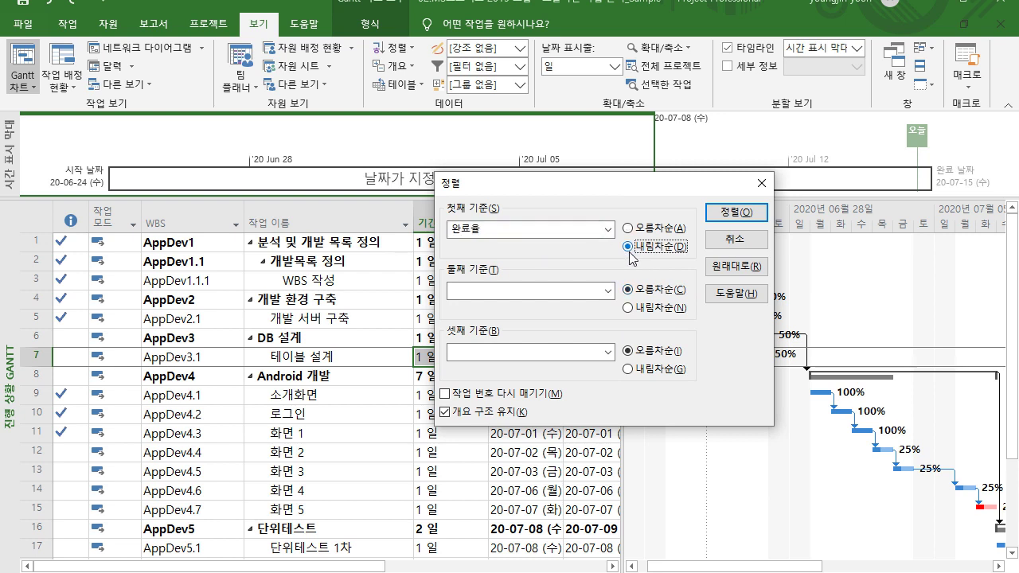
# Step: Add ID in ascending order as the second sort criterion, apply the sort and review the reordered tasks
pyautogui.click(607, 291)
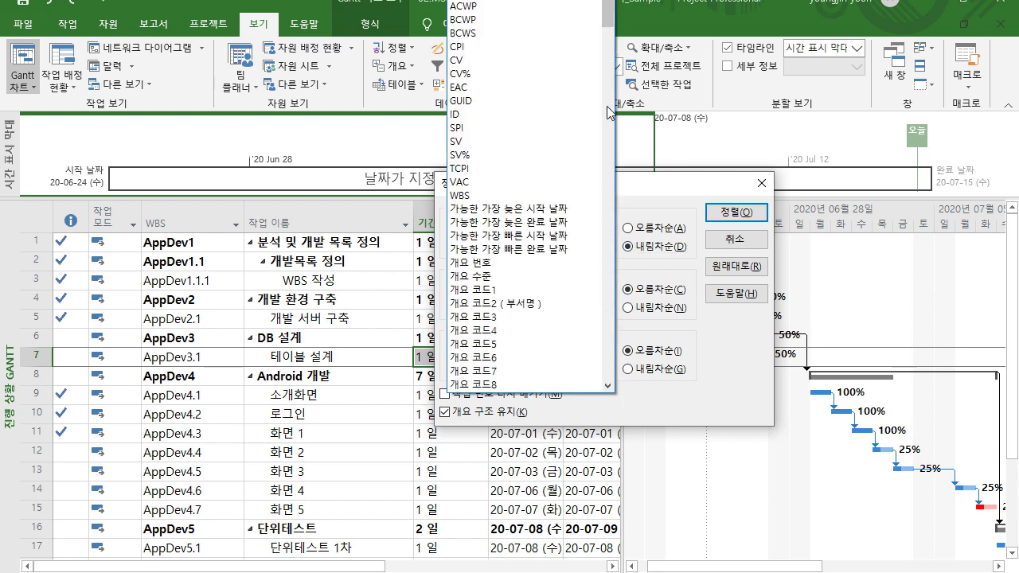
pyautogui.moveTo(609, 20)
pyautogui.mouseDown()
pyautogui.moveTo(620, 396)
pyautogui.moveTo(612, 26)
pyautogui.mouseUp()
pyautogui.click(519, 48)
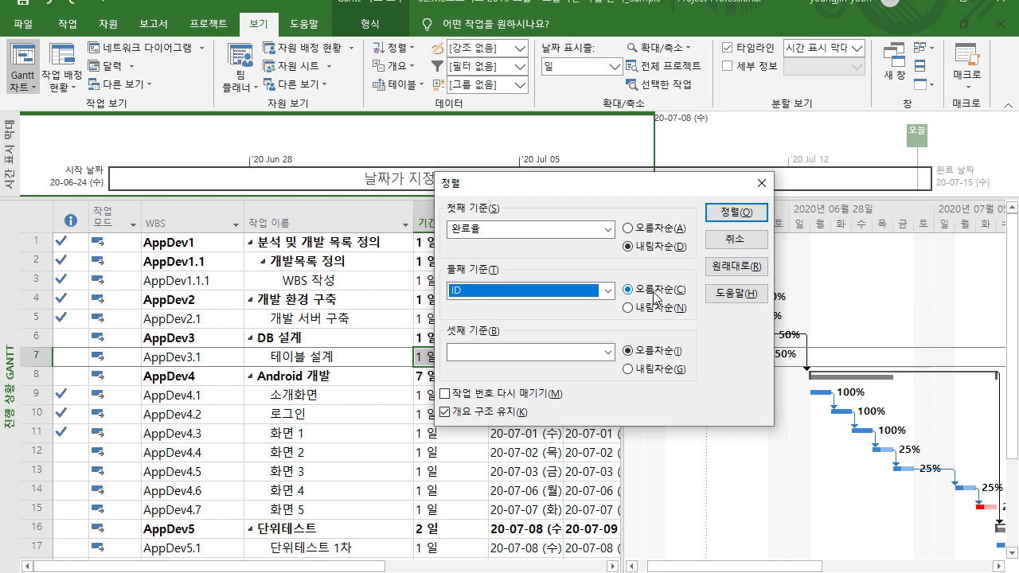
pyautogui.click(739, 213)
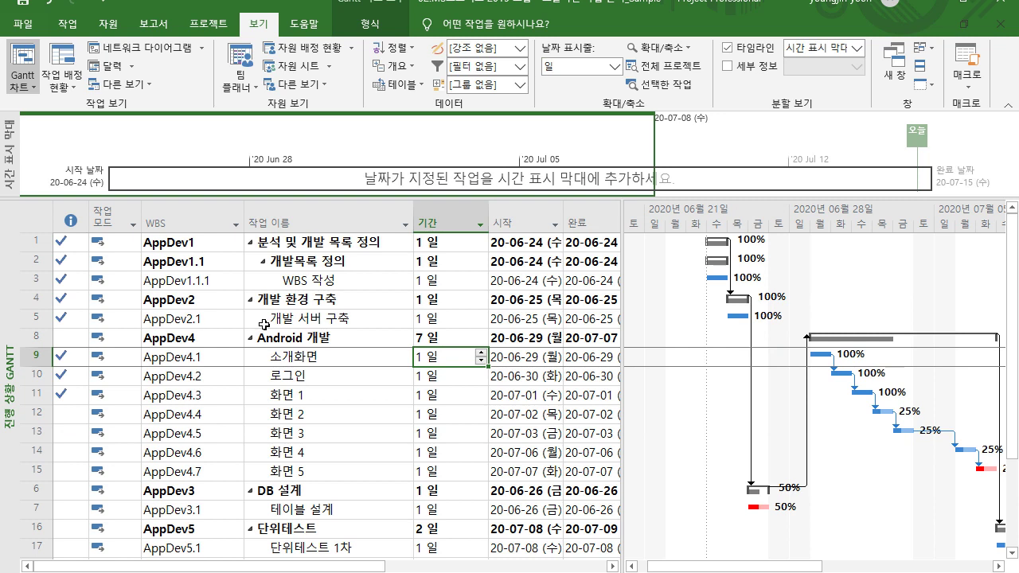
pyautogui.scroll(-2, 355, 344)
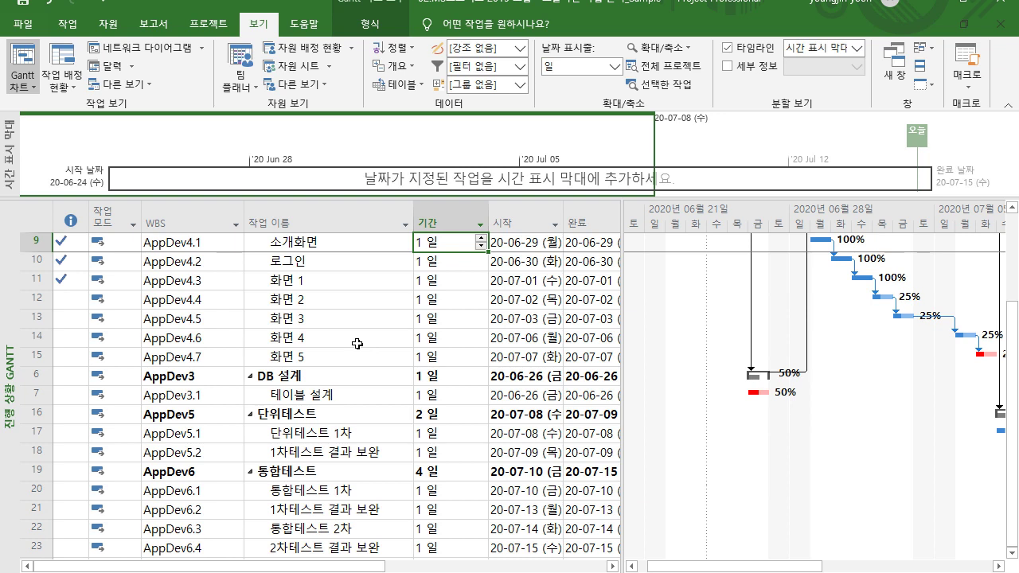
# Step: Sort the task list by finish date with the predefined 완료 날짜 기준 option
pyautogui.click(296, 374)
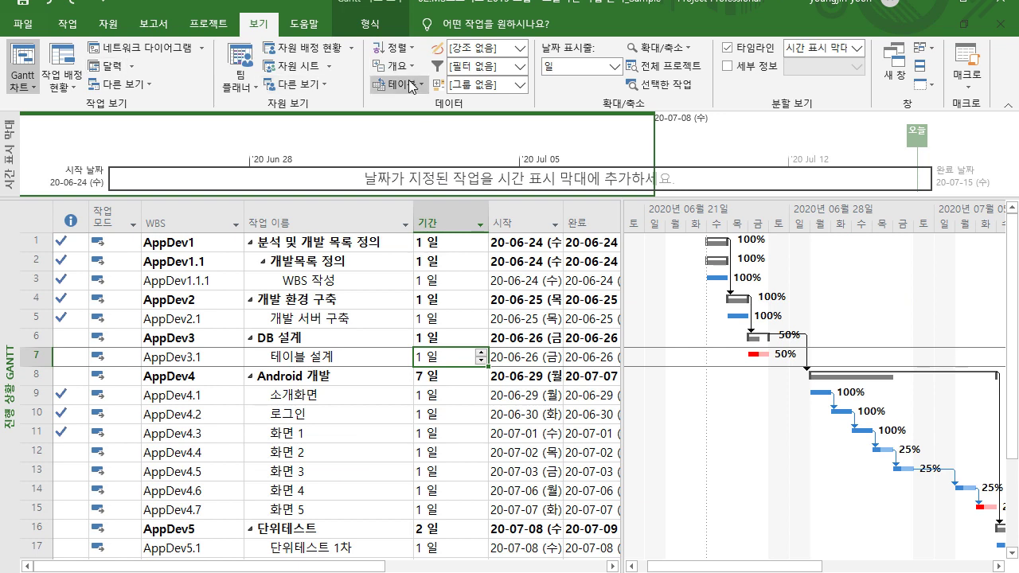
pyautogui.click(410, 55)
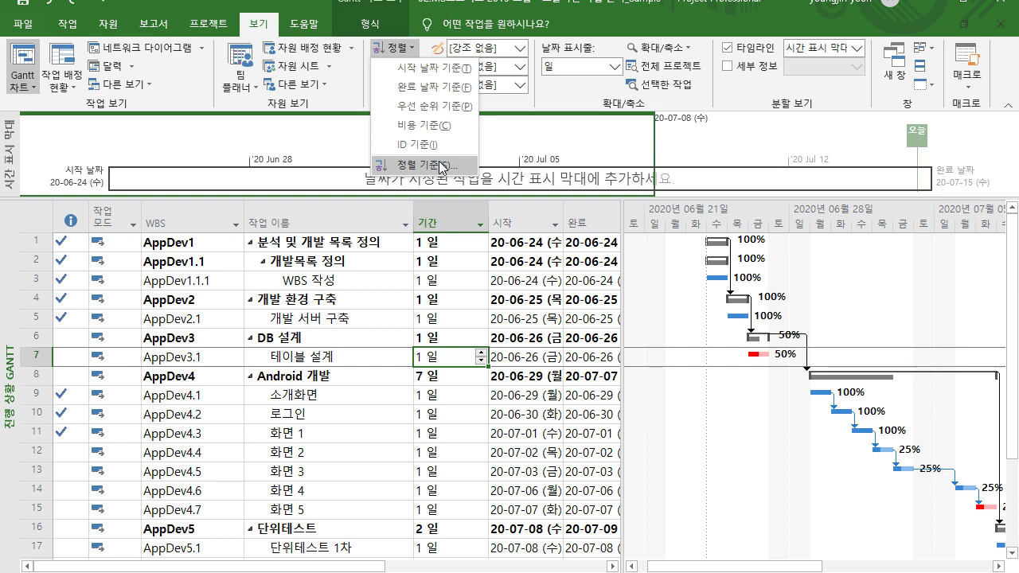
pyautogui.click(436, 90)
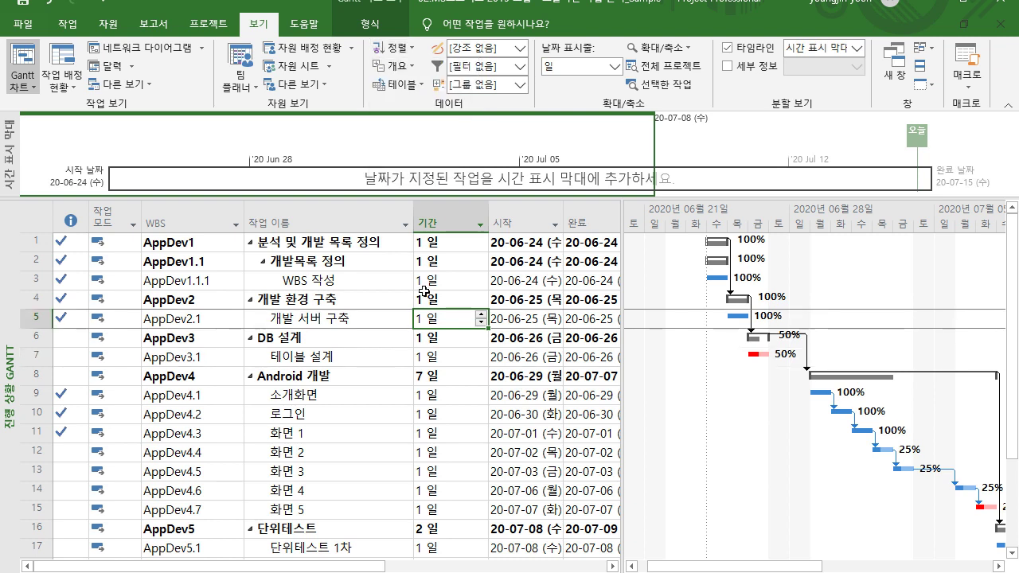
pyautogui.click(414, 49)
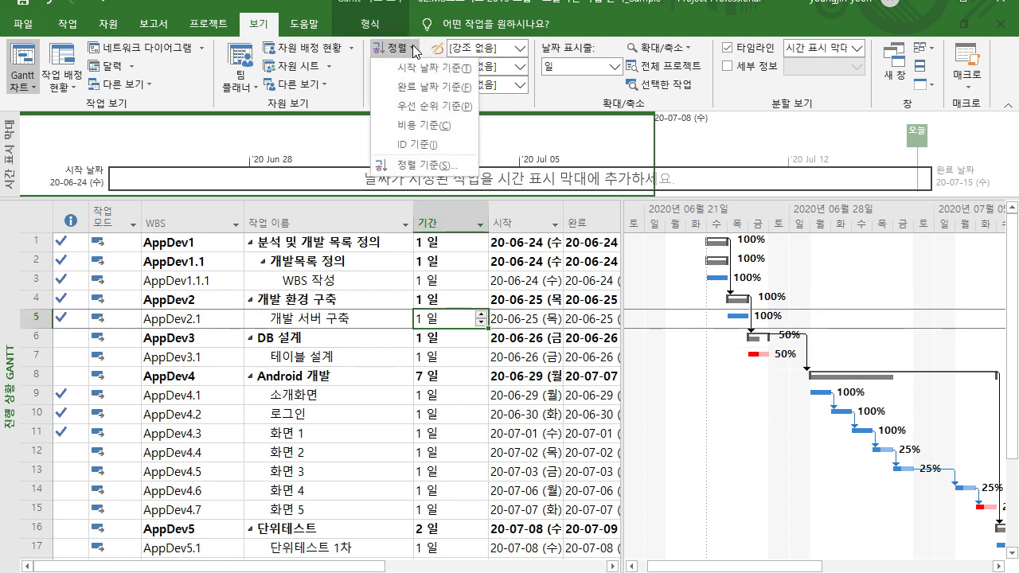
pyautogui.click(310, 283)
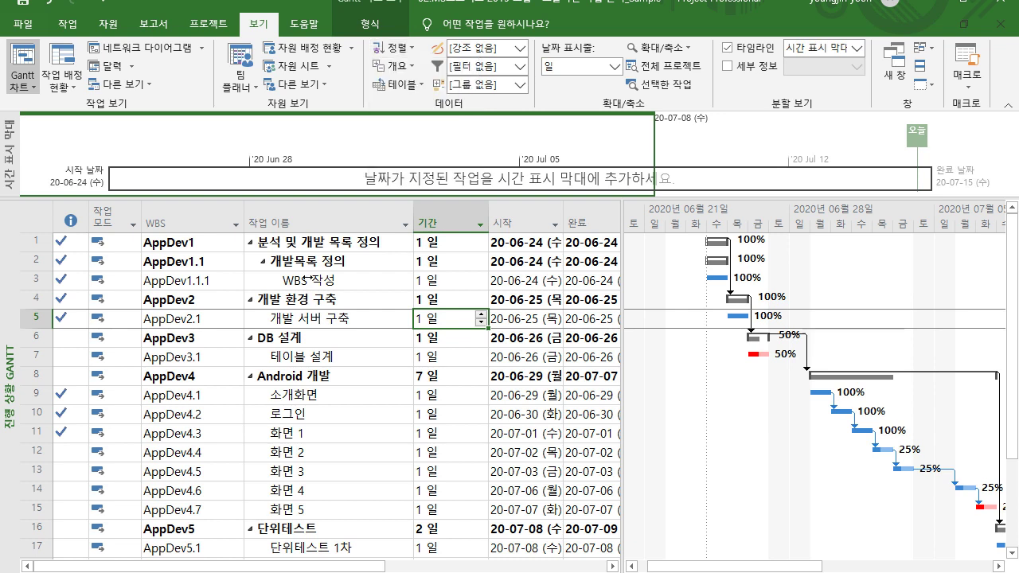
# Step: Switch to the PowerPoint slide show, advance to the 개요코드 실습 slide and return to the project
pyautogui.hotkey('alt', 'Tab')
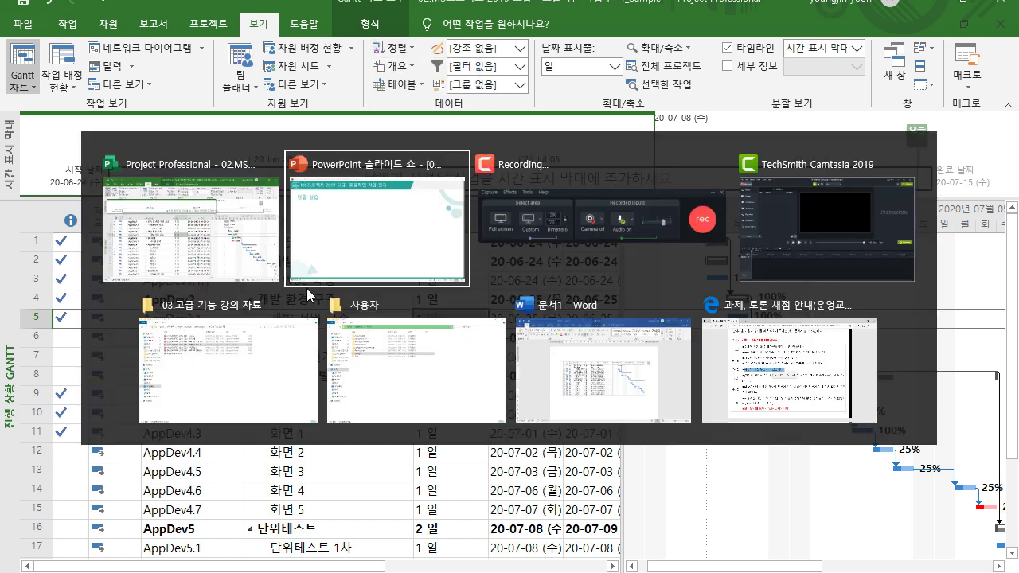
pyautogui.press('Right')
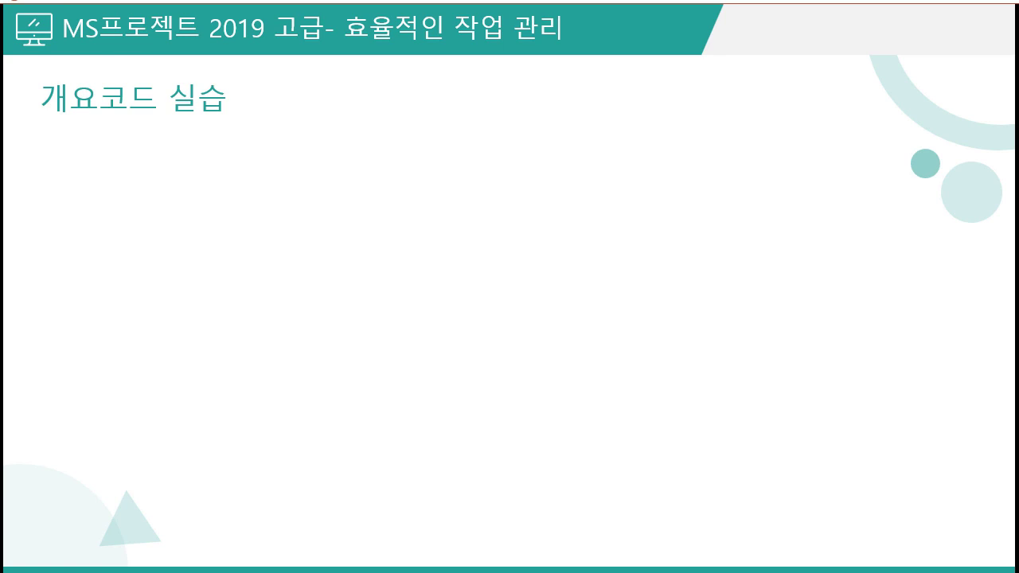
pyautogui.hotkey('alt', 'Tab')
pyautogui.click(307, 288)
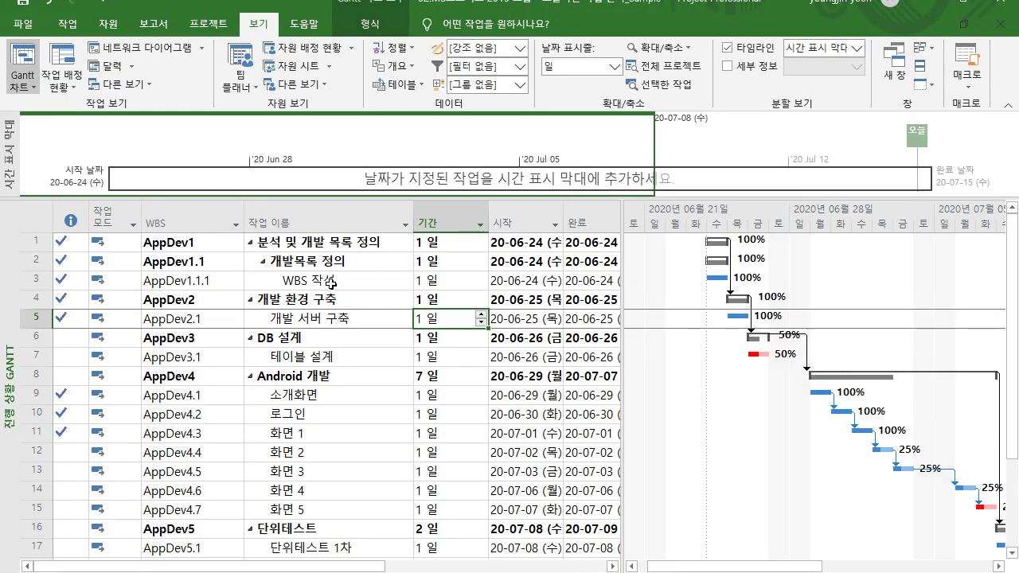
# Step: Widen the task table to show the 선행 작업 column, and highlight individual task rows and the 기간 column
pyautogui.moveTo(625, 208); pyautogui.dragTo(721, 209)
pyautogui.click(32, 242)
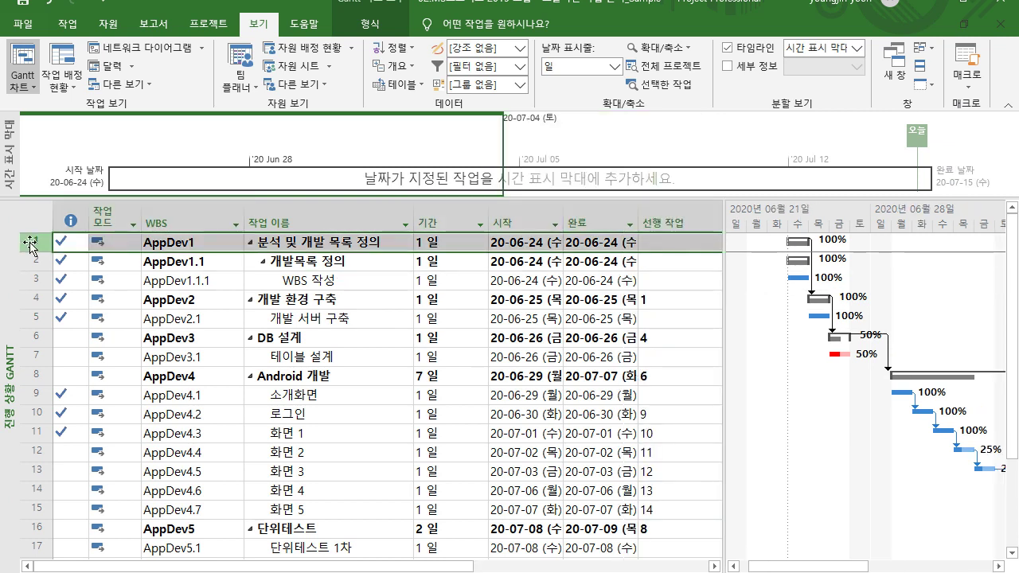
pyautogui.click(33, 261)
pyautogui.click(33, 281)
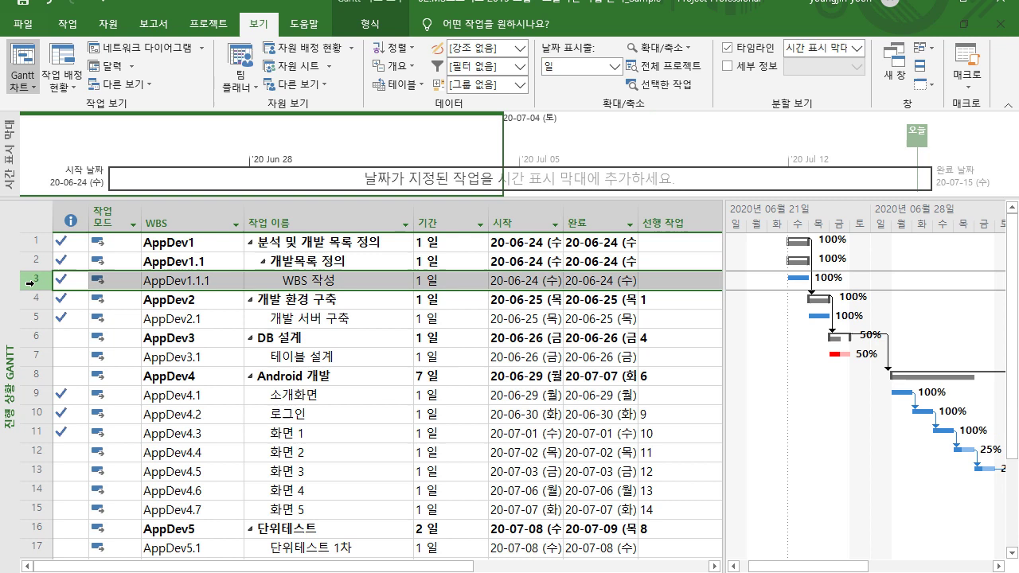
pyautogui.click(453, 223)
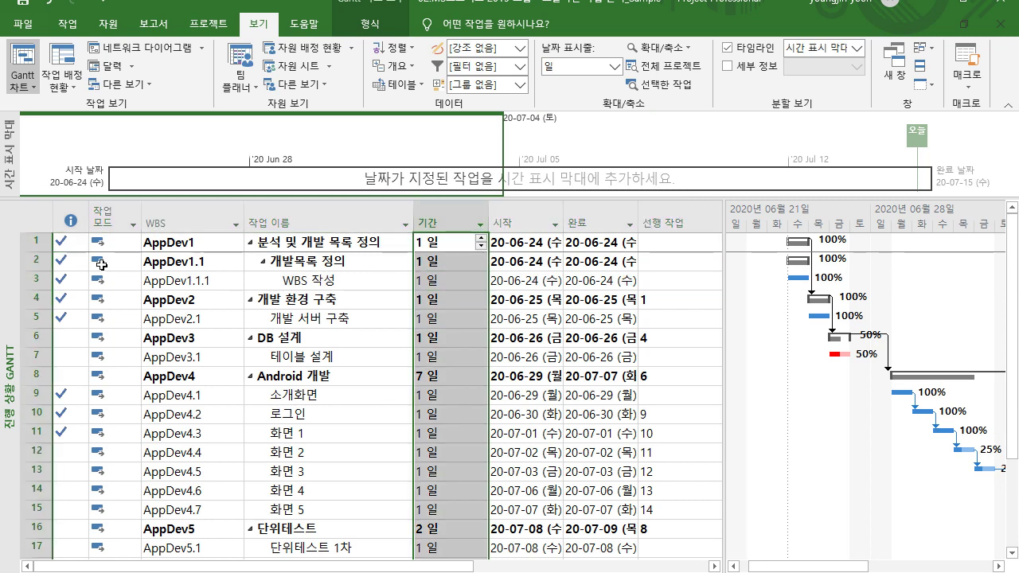
pyautogui.click(34, 265)
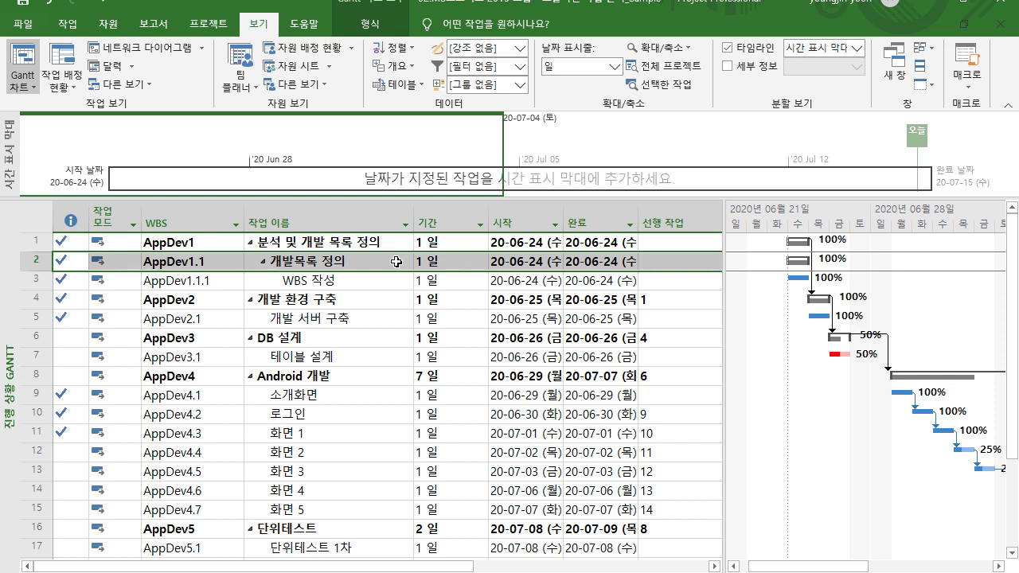
pyautogui.click(247, 287)
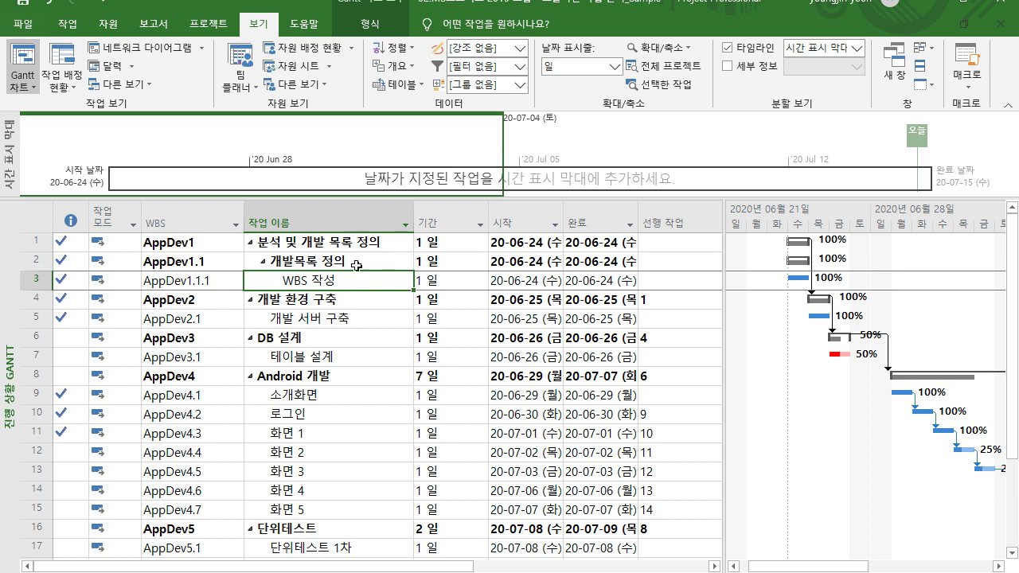
pyautogui.click(439, 206)
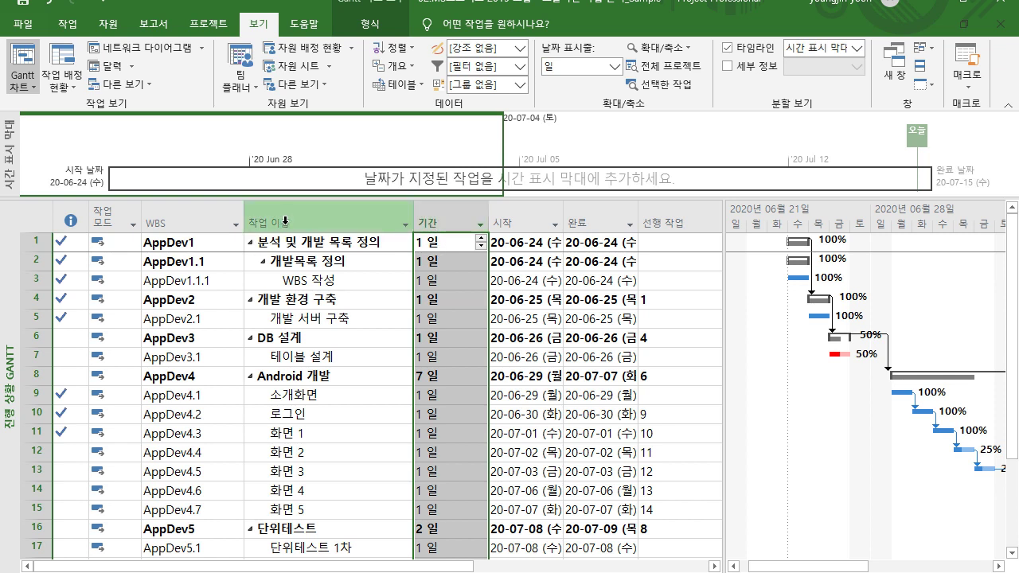
# Step: Try to insert a new column before the 작업 이름 column
pyautogui.rightClick(450, 217)
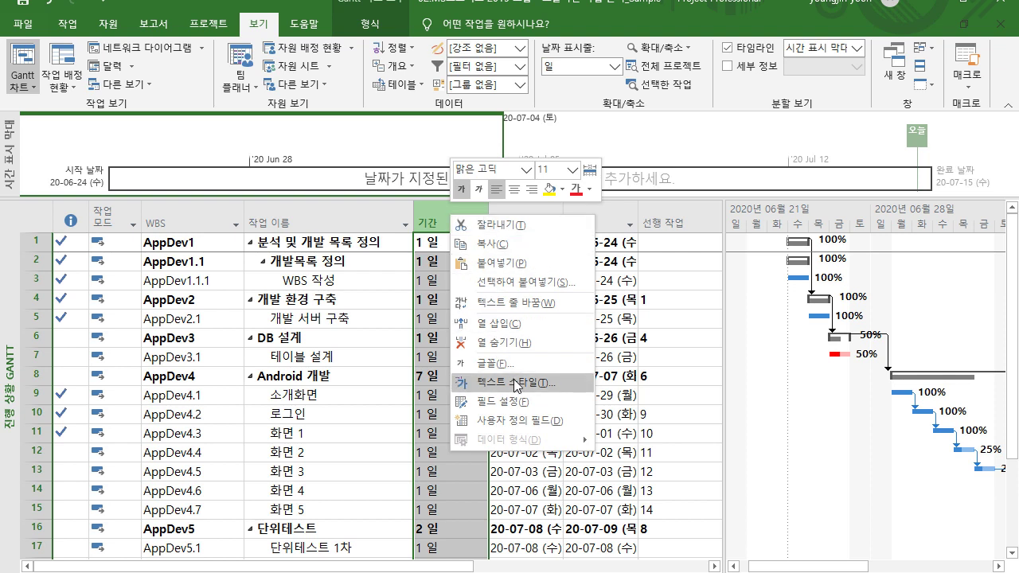
pyautogui.press('Escape')
pyautogui.click(371, 216)
pyautogui.rightClick(371, 215)
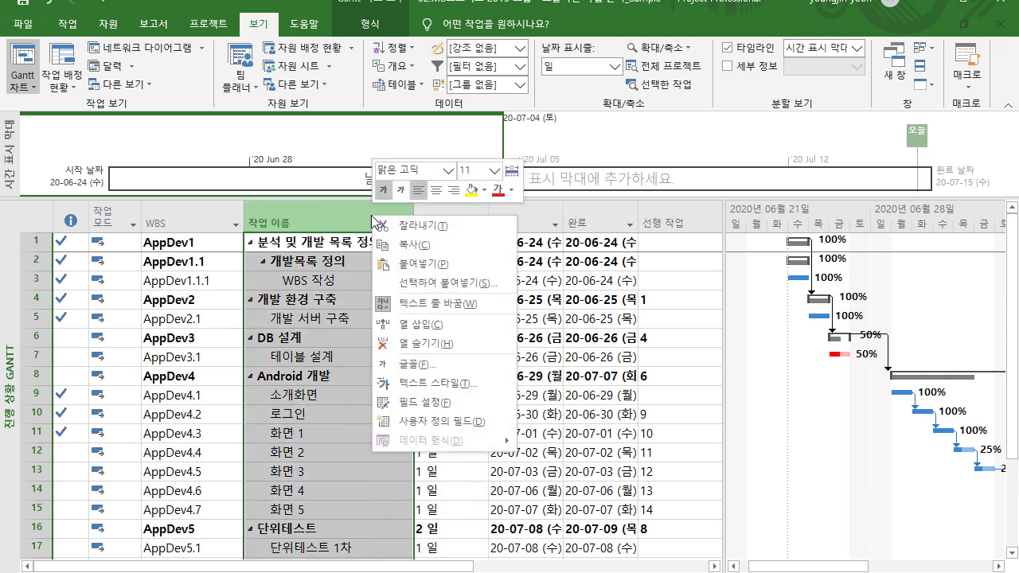
pyautogui.click(455, 322)
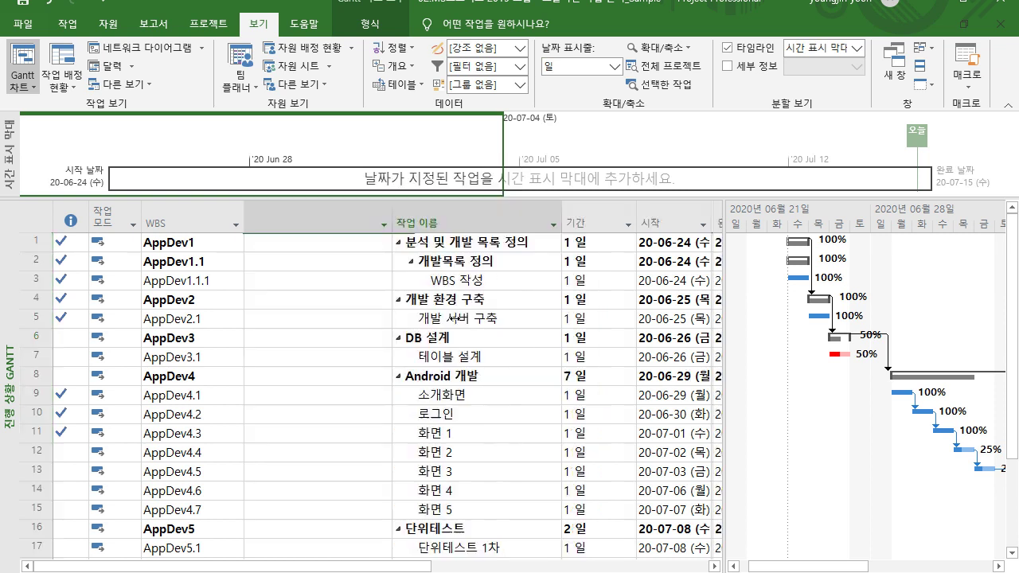
pyautogui.click(506, 317)
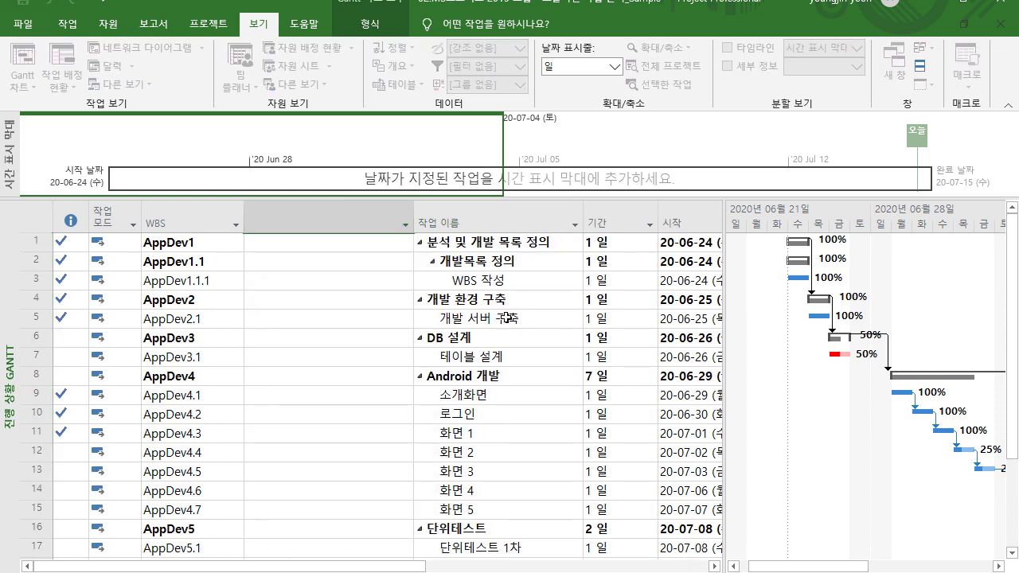
# Step: Open the custom field definitions from the 기간 column and set the task field type to 개요 코드
pyautogui.click(442, 213)
pyautogui.rightClick(443, 217)
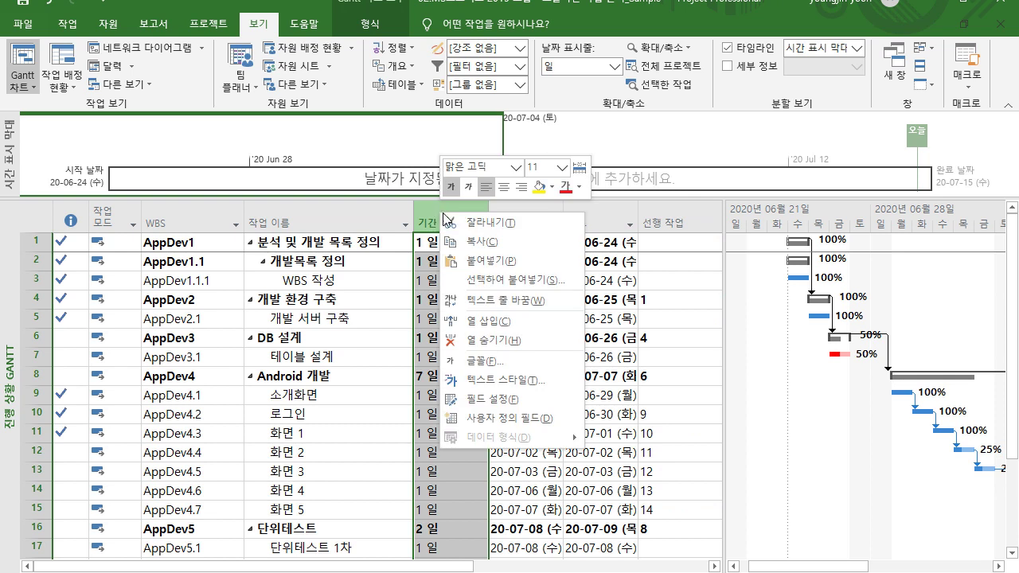
pyautogui.click(546, 420)
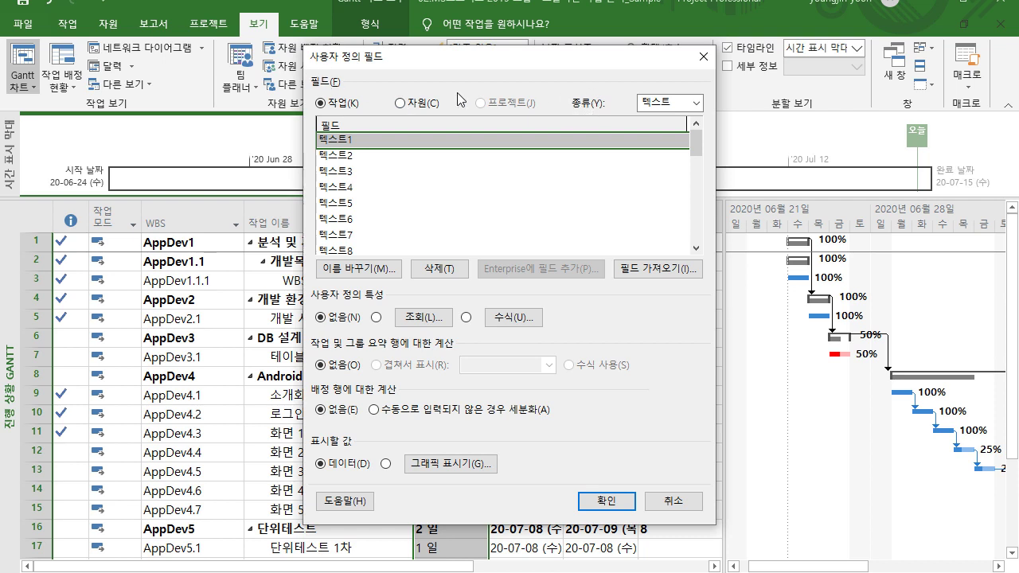
pyautogui.click(696, 108)
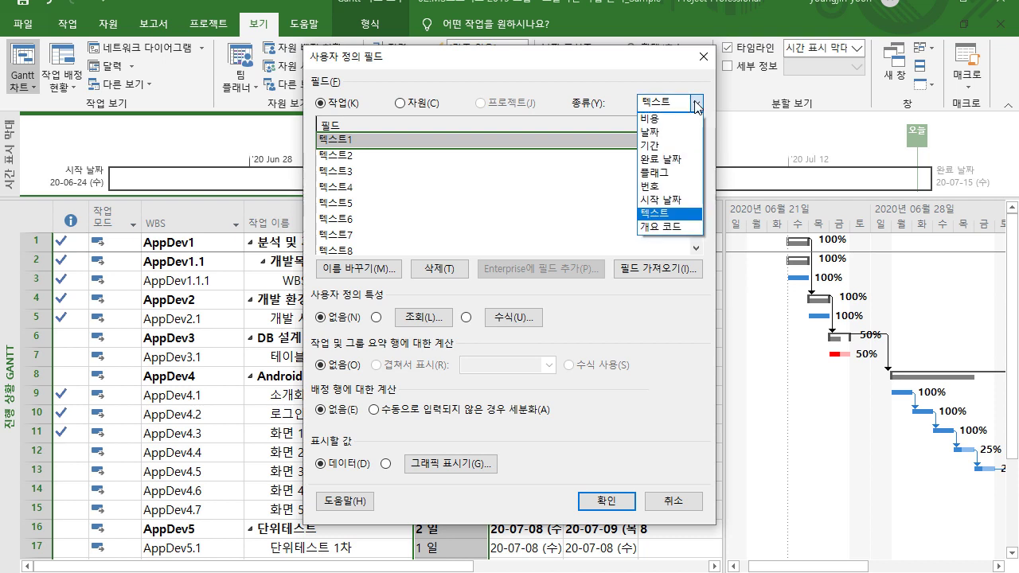
pyautogui.click(686, 230)
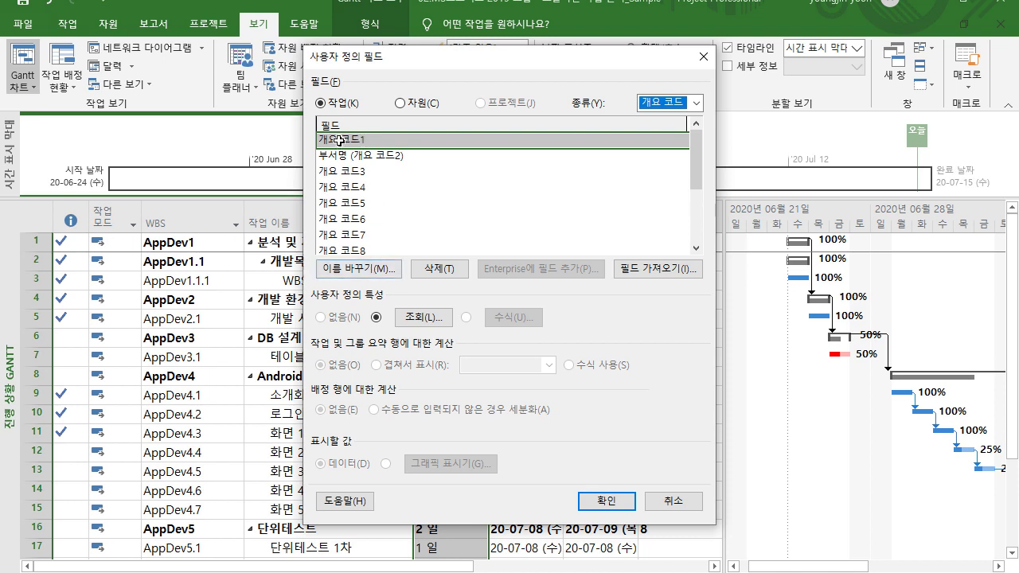
# Step: Rename the custom field 개요 코드1 as 부서명(개요코드 실습)
pyautogui.click(366, 268)
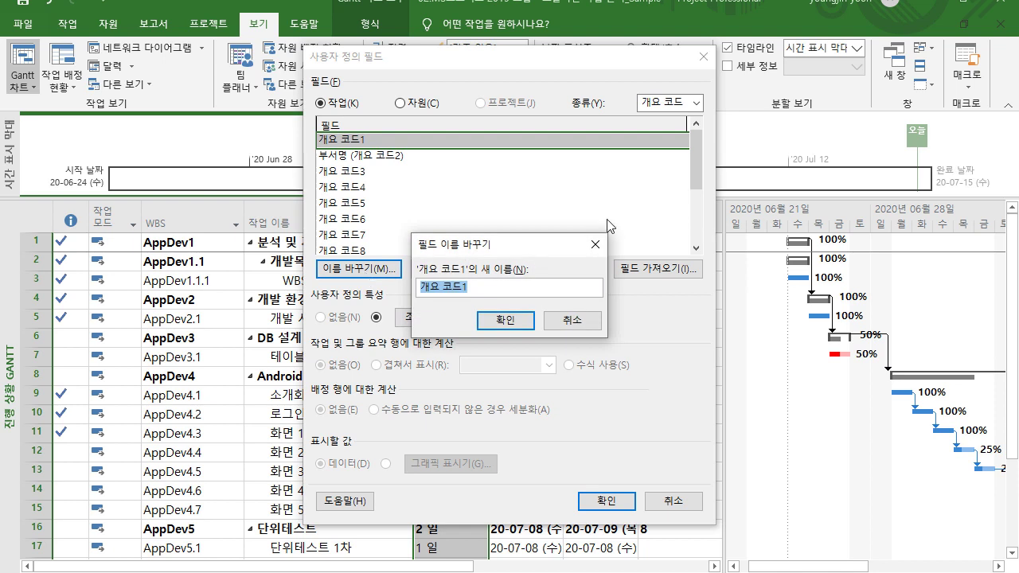
pyautogui.write('부')
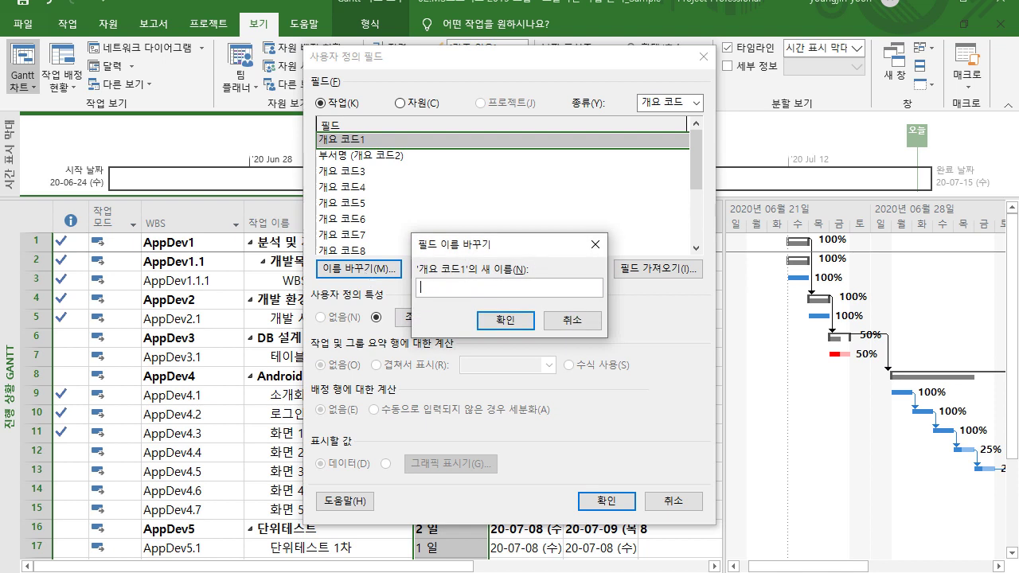
pyautogui.write('서명(개요코드 실습)')
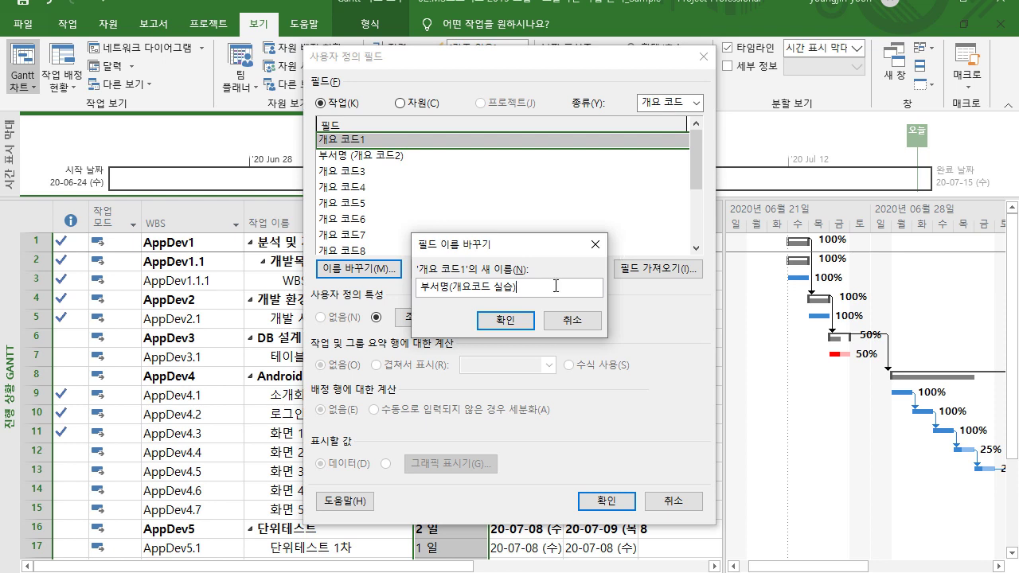
pyautogui.click(513, 322)
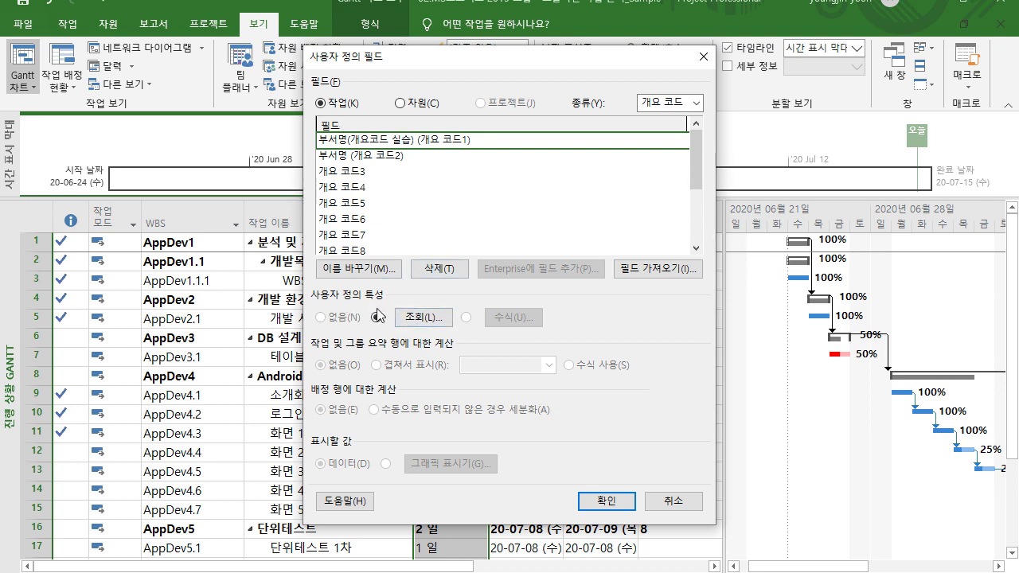
# Step: Define the code mask of 부서명(개요코드 실습) with a second level of type 문자, then review the mask
pyautogui.click(430, 318)
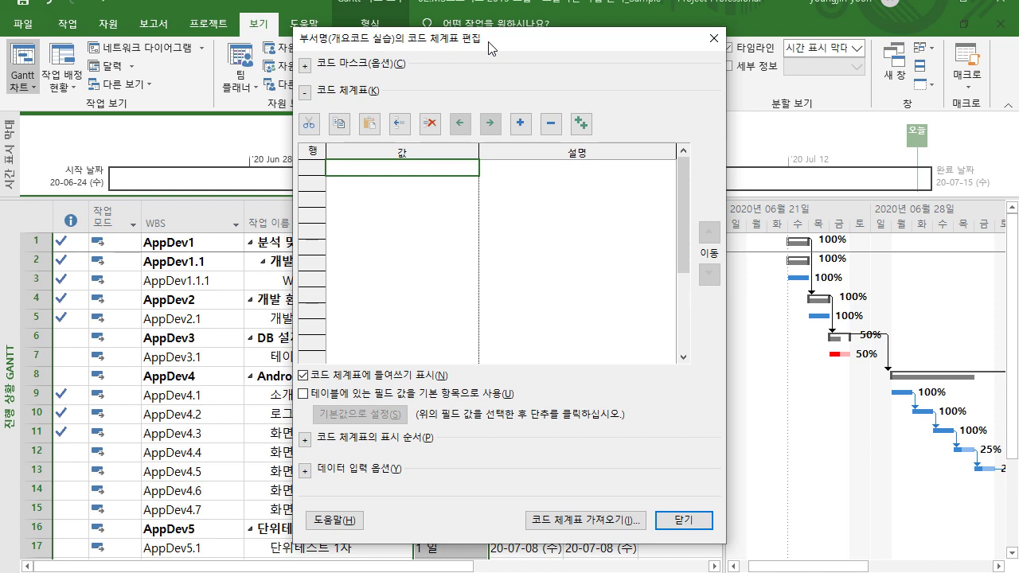
pyautogui.click(393, 169)
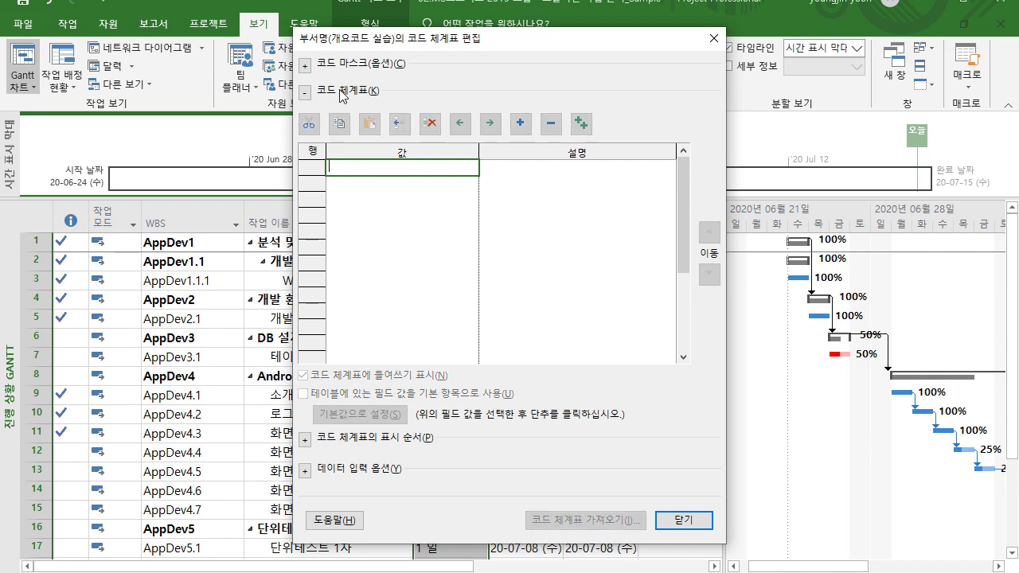
pyautogui.click(305, 66)
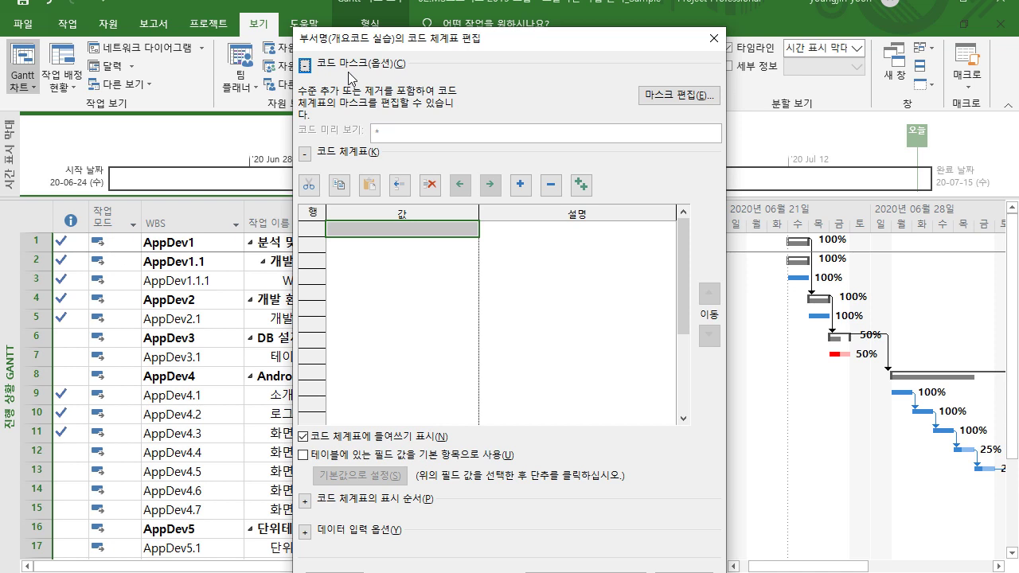
pyautogui.click(671, 96)
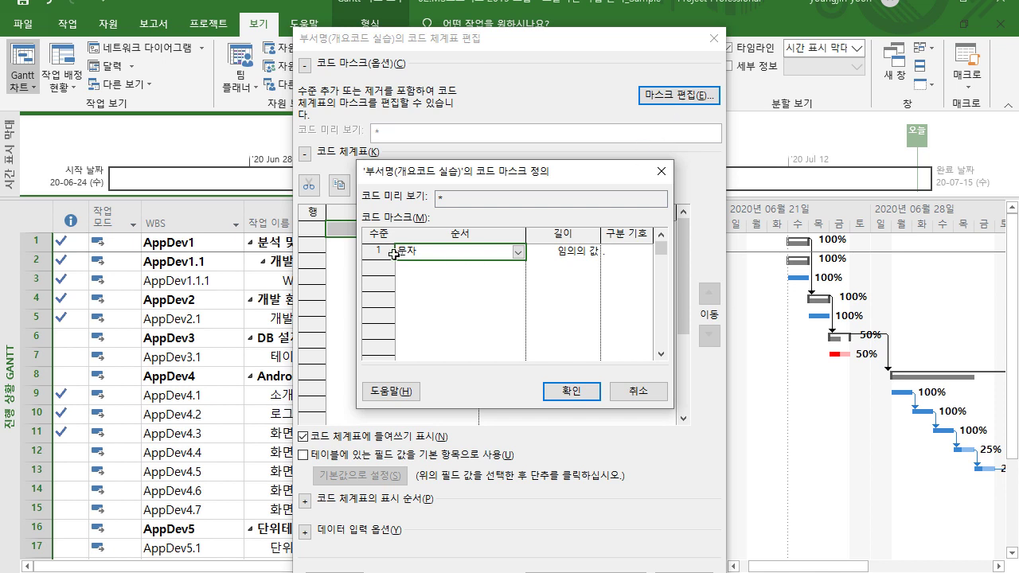
pyautogui.click(456, 263)
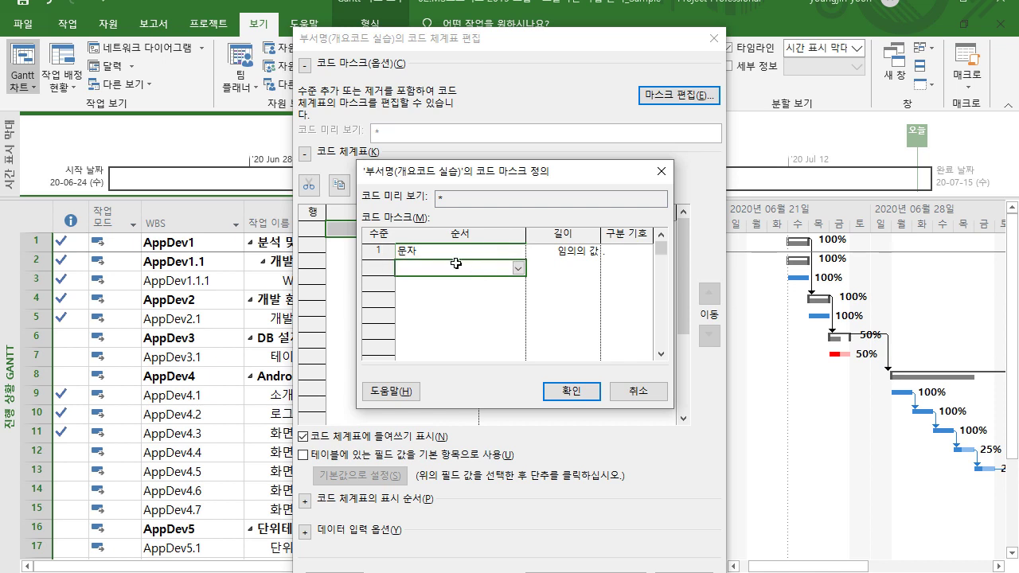
pyautogui.click(518, 268)
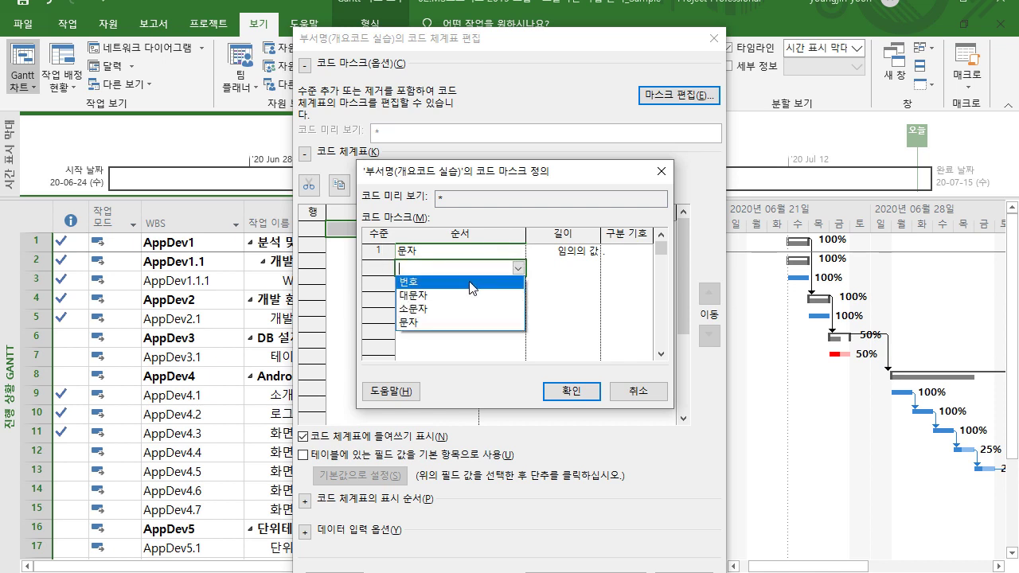
pyautogui.click(459, 323)
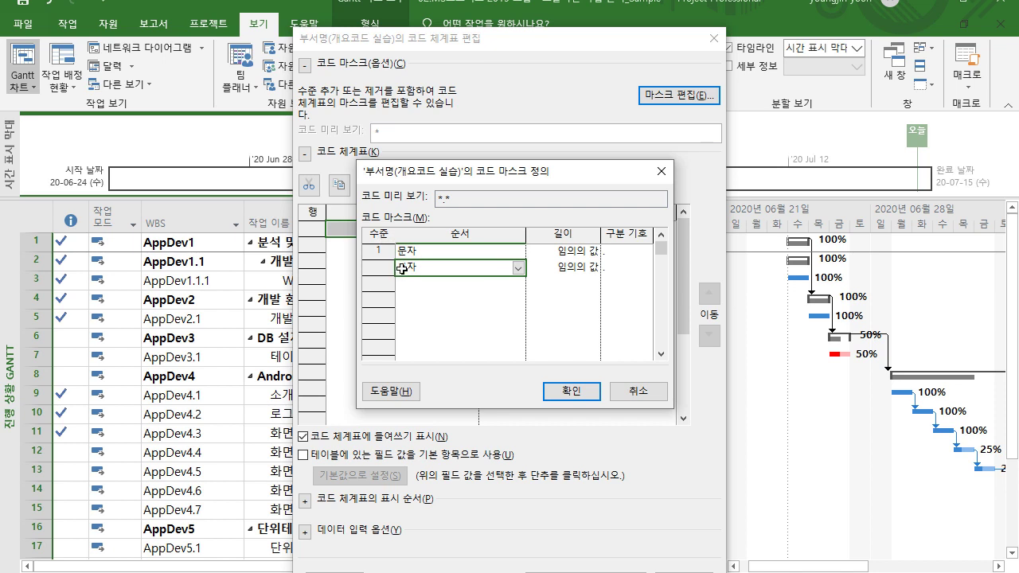
pyautogui.click(577, 393)
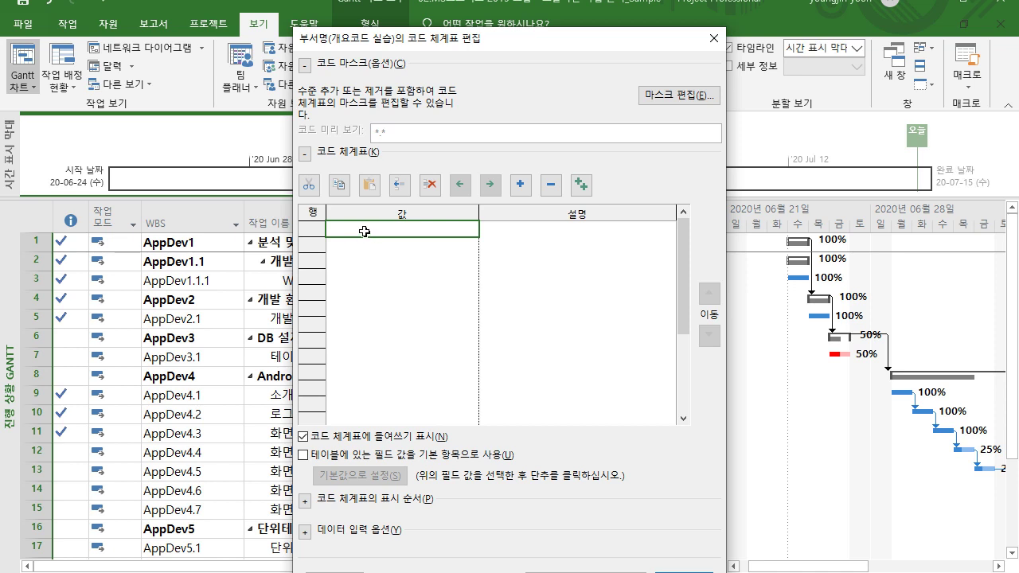
pyautogui.click(679, 96)
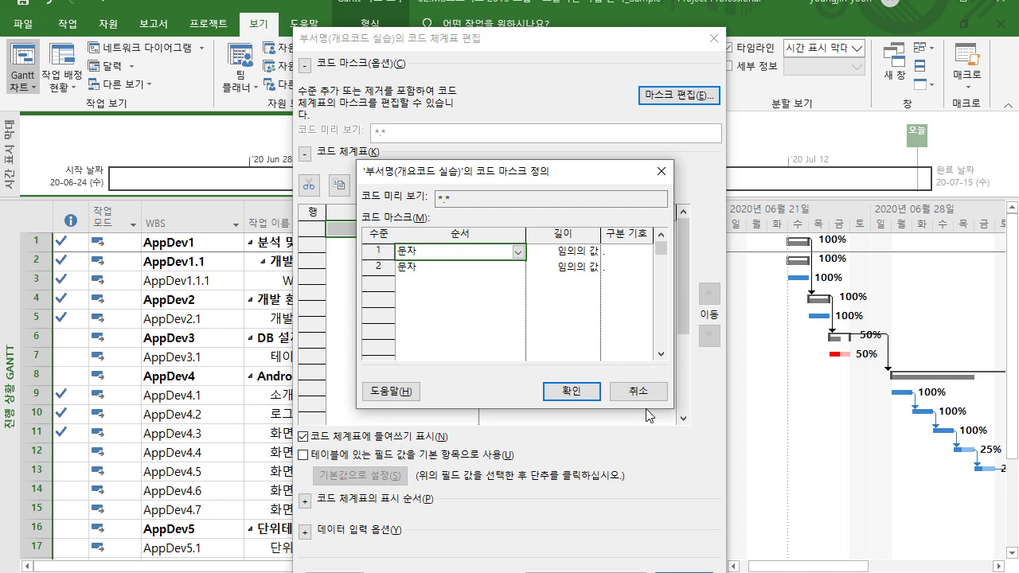
pyautogui.click(572, 391)
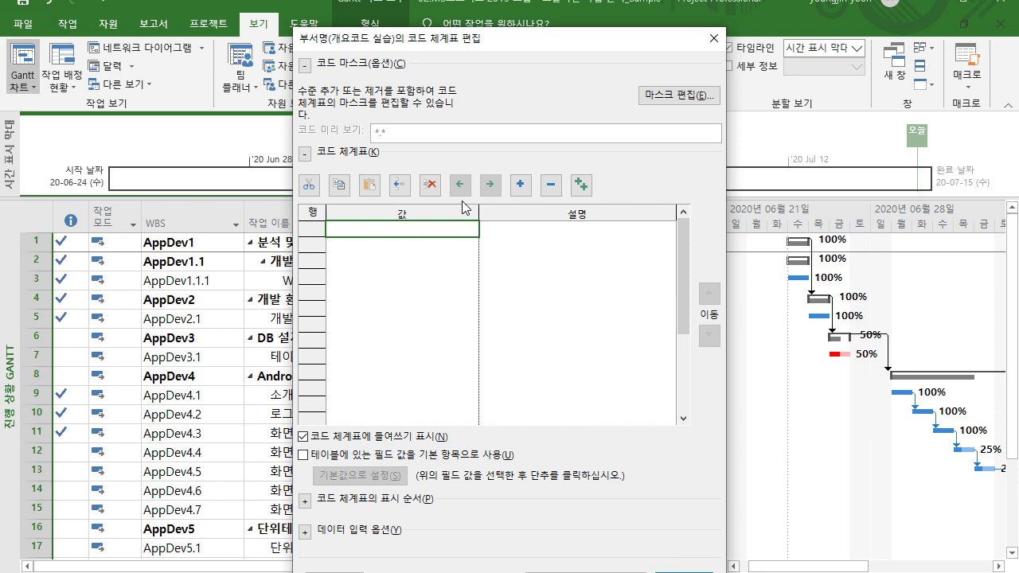
# Step: Enter A사업부, 가팀 and 나팀 as the first three values of the code table
pyautogui.write('Atkd')
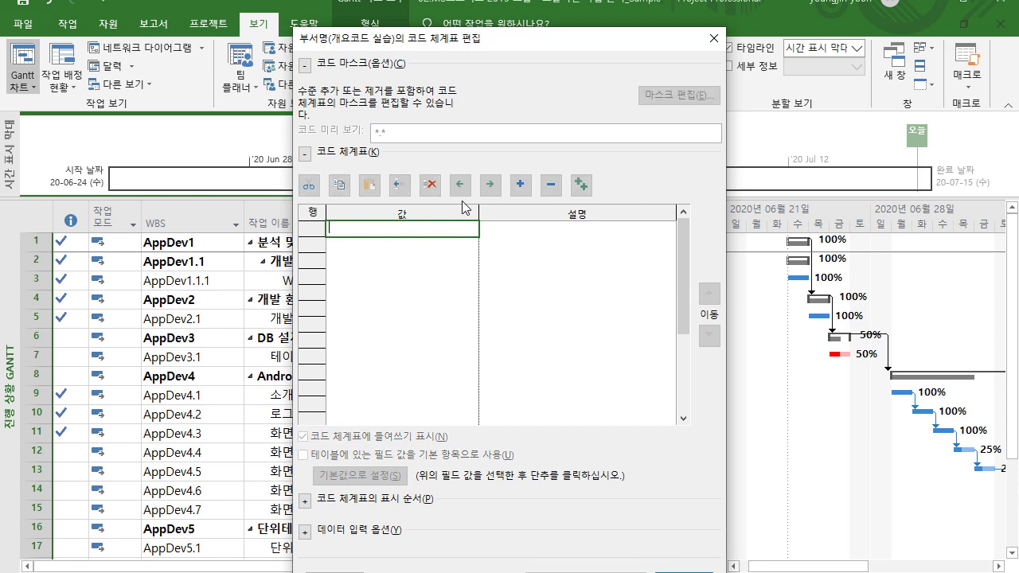
pyautogui.press('BackSpace')
pyautogui.press('BackSpace')
pyautogui.press('BackSpace')
pyautogui.press('Hangul')
pyautogui.write('사업부')
pyautogui.press('Return')
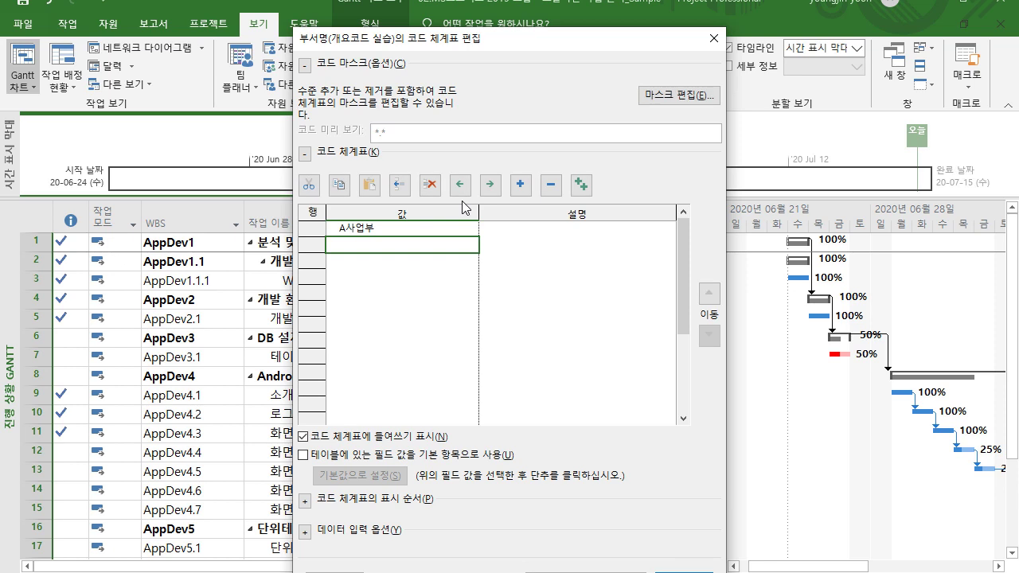
pyautogui.write('가팀')
pyautogui.press('Return')
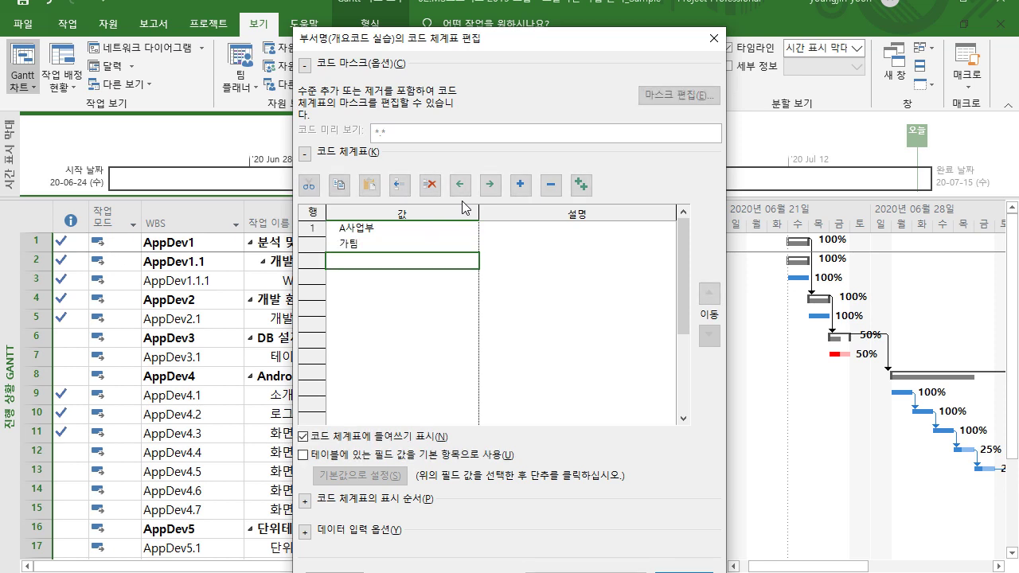
pyautogui.write('ㄴㅏ팀')
pyautogui.press('Return')
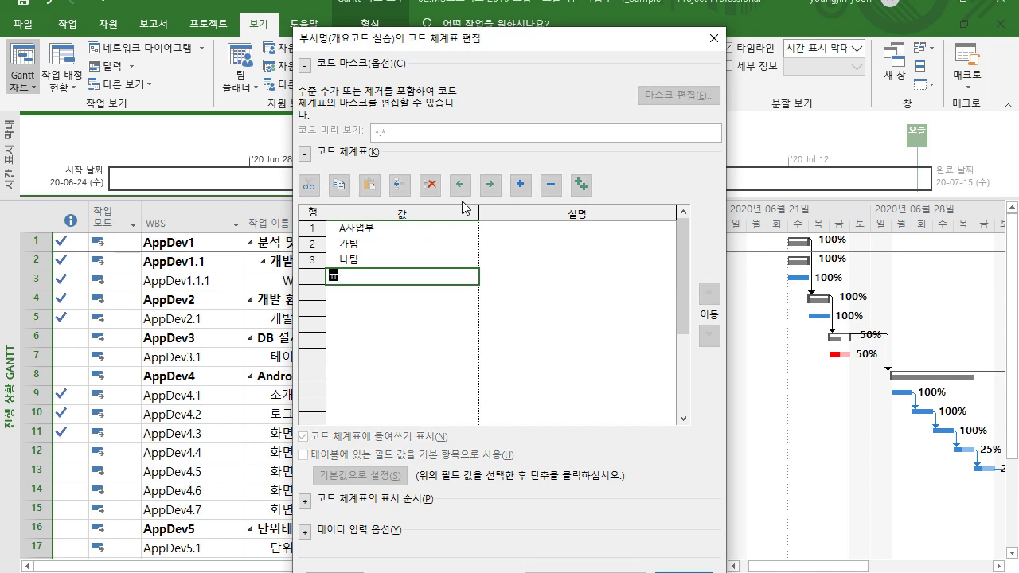
# Step: Add B사업부, 다팀 and 라팀 as the following values in the code table
pyautogui.write('Btk')
pyautogui.press('BackSpace')
pyautogui.press('BackSpace')
pyautogui.write('사업부')
pyautogui.press('Return')
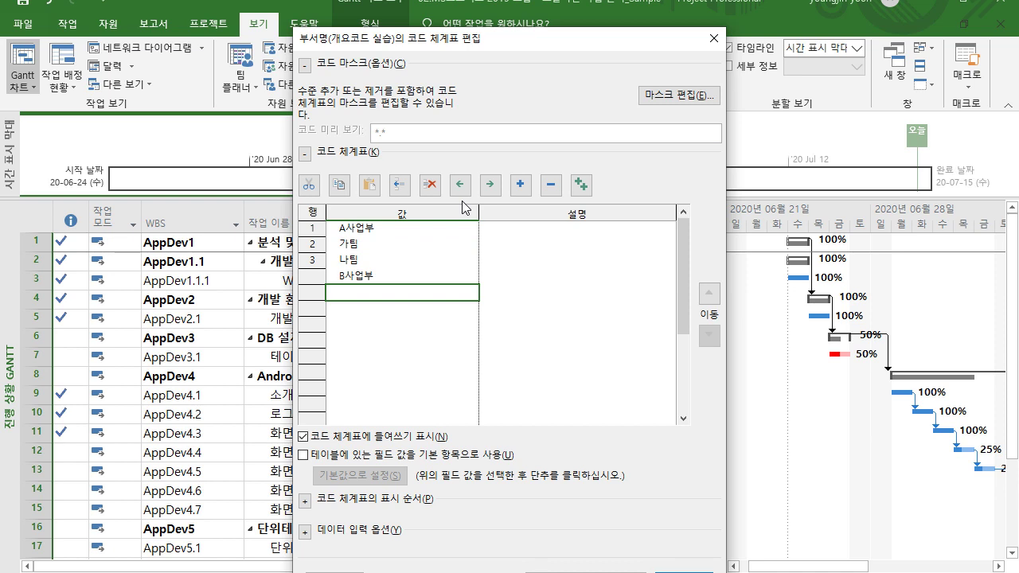
pyautogui.write('다팀')
pyautogui.press('Return')
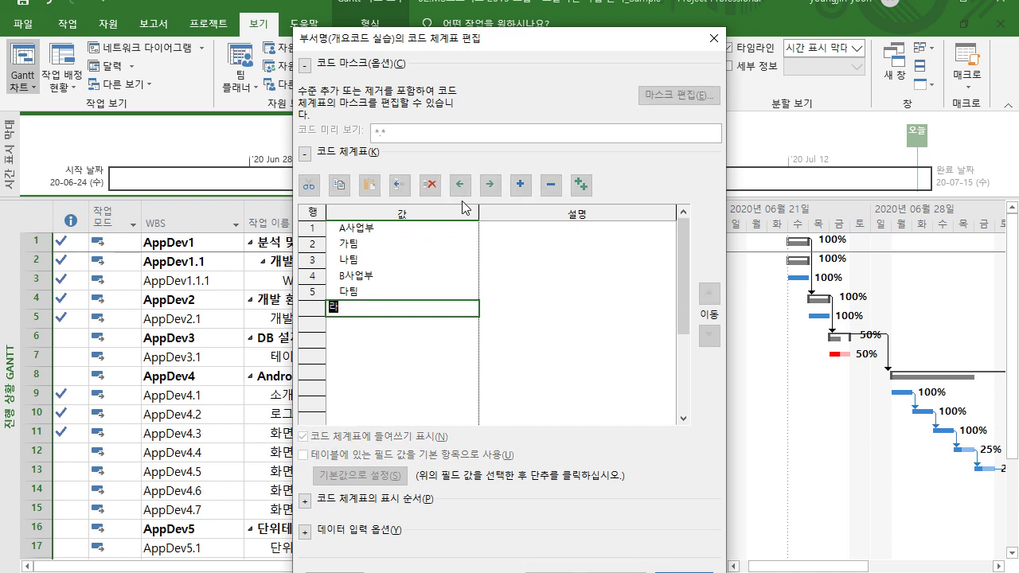
pyautogui.write('라팀')
pyautogui.press('Return')
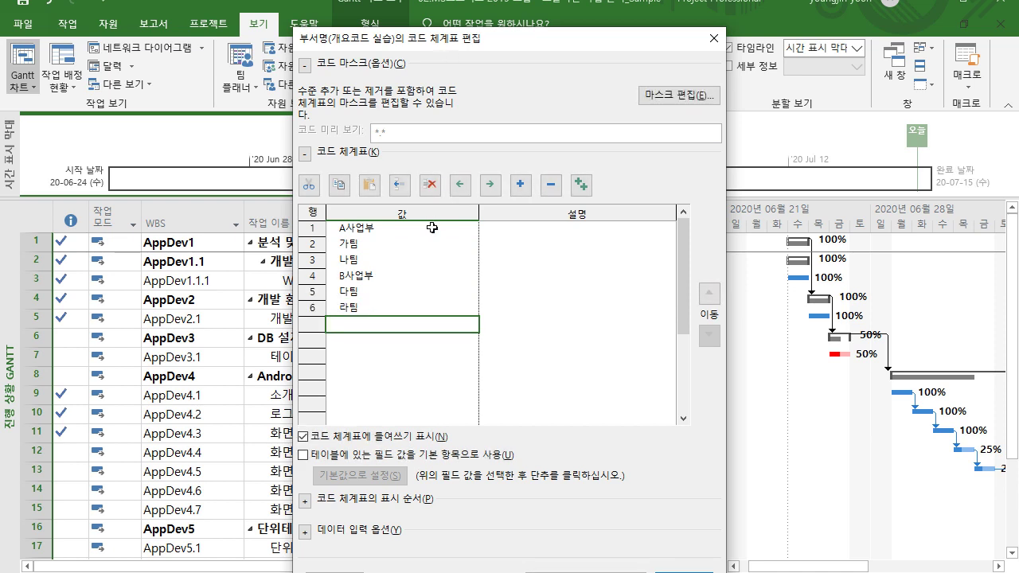
# Step: Indent the 가팀 and 나팀 values one level under A사업부
pyautogui.click(363, 228)
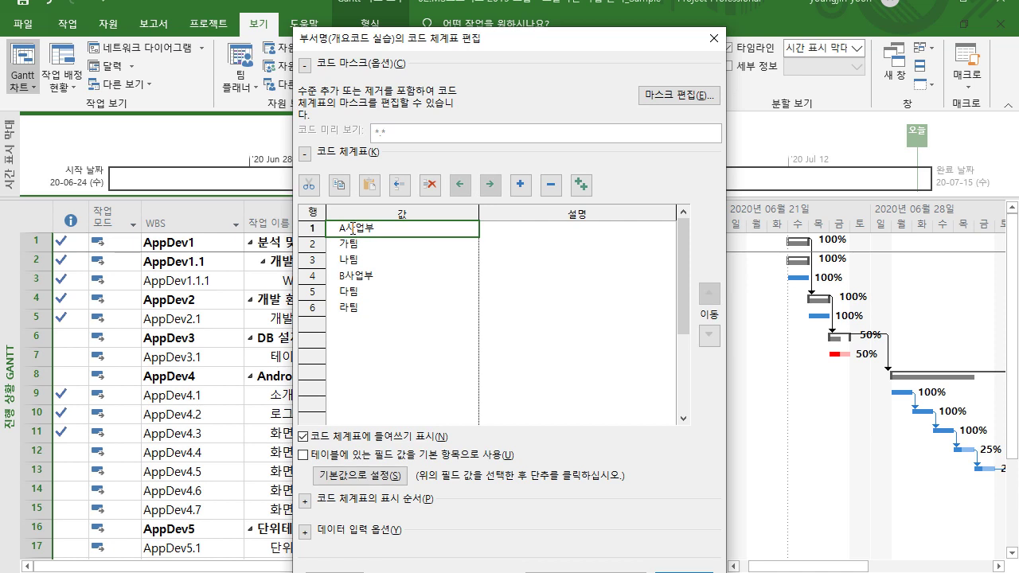
pyautogui.click(361, 245)
pyautogui.click(359, 263)
pyautogui.click(314, 245)
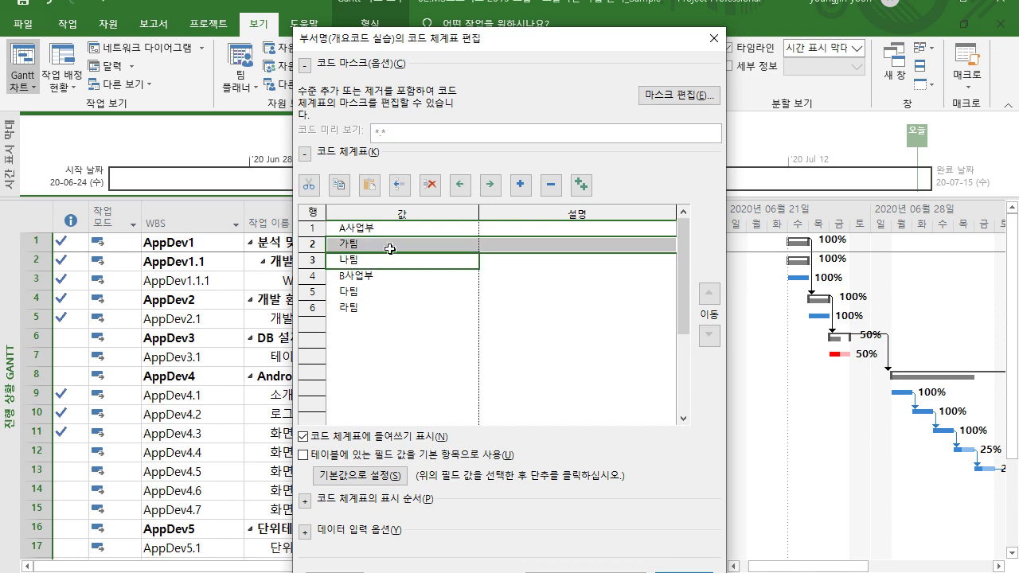
pyautogui.click(490, 185)
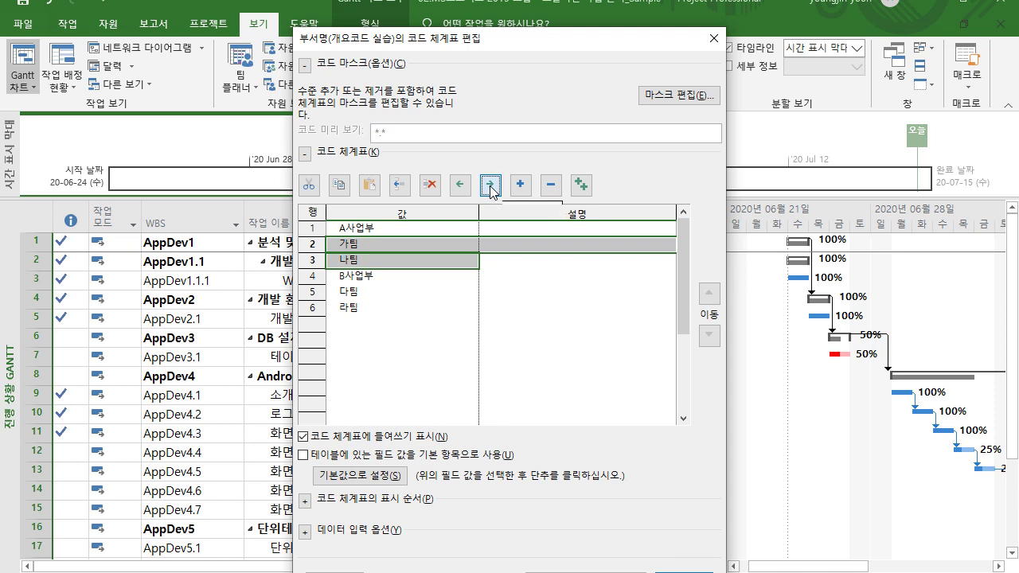
# Step: Indent the 다팀 and 라팀 values one level under B사업부
pyautogui.click(386, 259)
pyautogui.click(382, 291)
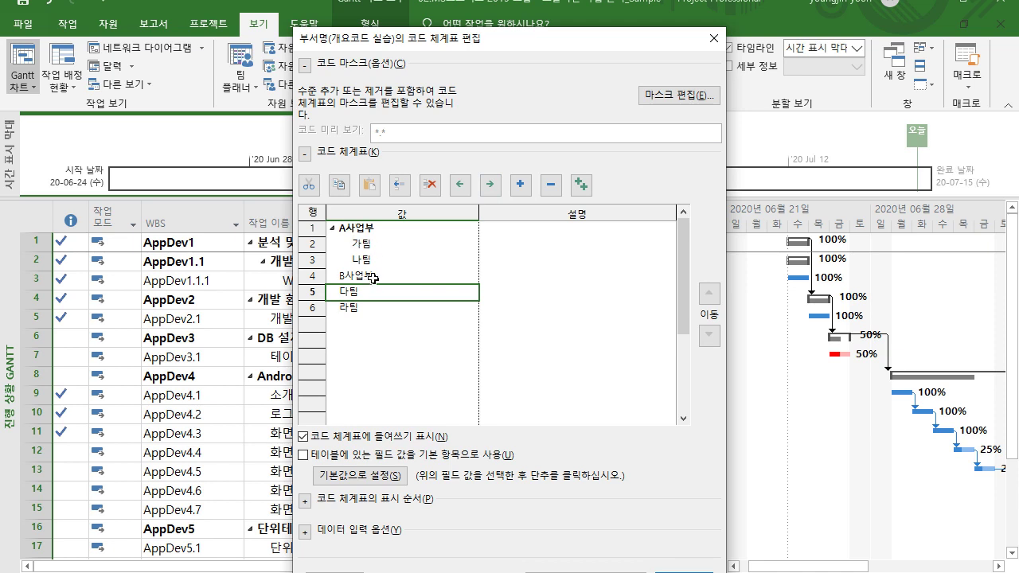
pyautogui.keyDown('shift'); pyautogui.click(374, 310); pyautogui.keyUp('shift')
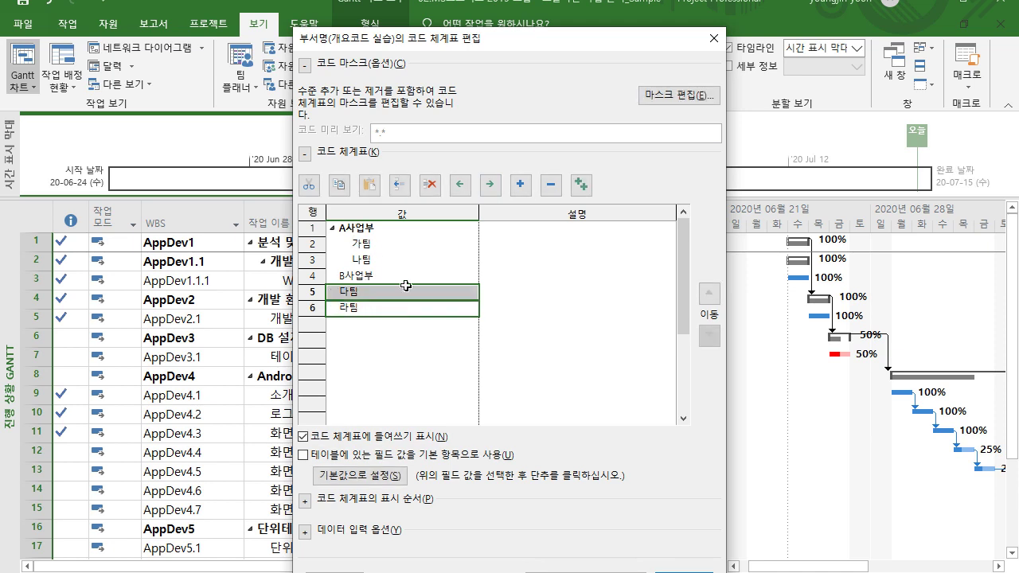
pyautogui.click(491, 185)
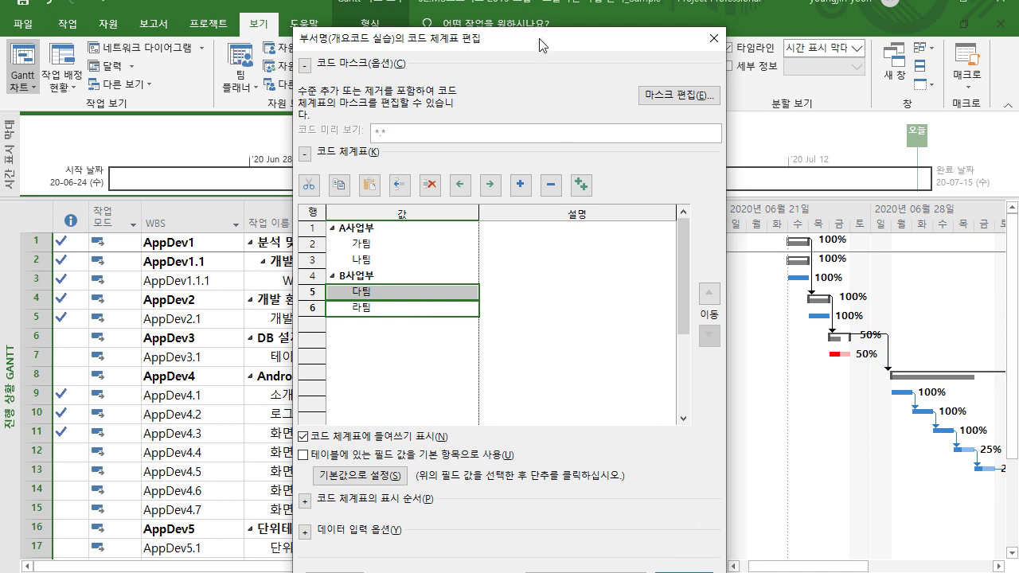
# Step: Close the code table editor and confirm the custom field definition
pyautogui.moveTo(539, 45); pyautogui.dragTo(528, 11)
pyautogui.click(680, 555)
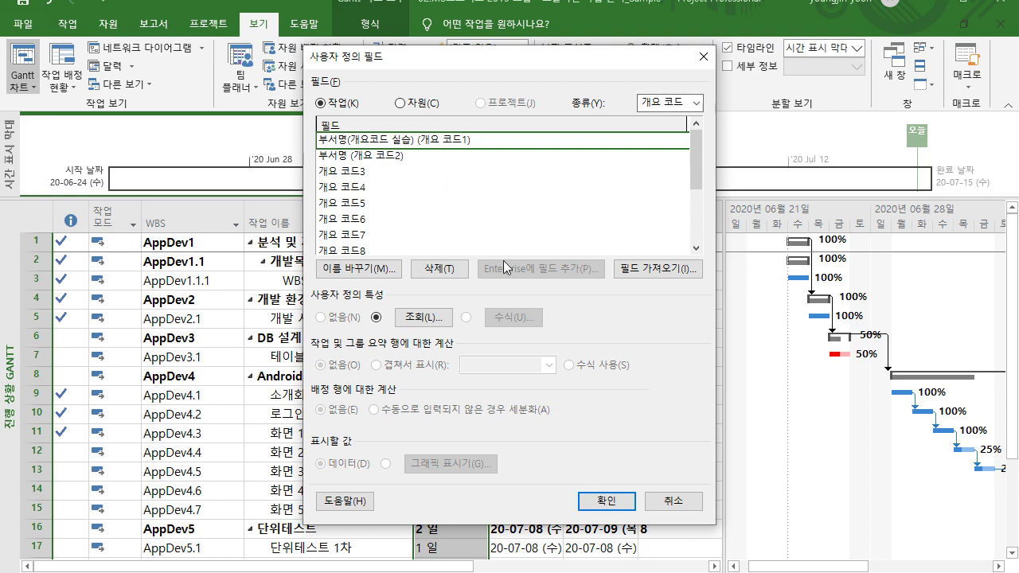
pyautogui.click(616, 501)
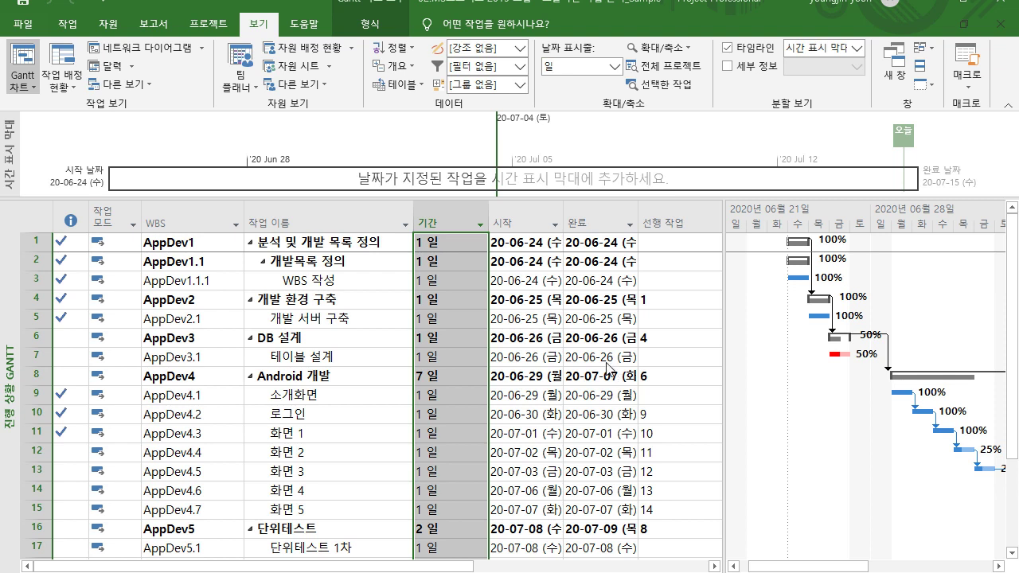
# Step: Replace the 기간 column's field with the outline code 부서명(개요코드 실습) (개요 코드1) and title the column 부서명
pyautogui.rightClick(438, 215)
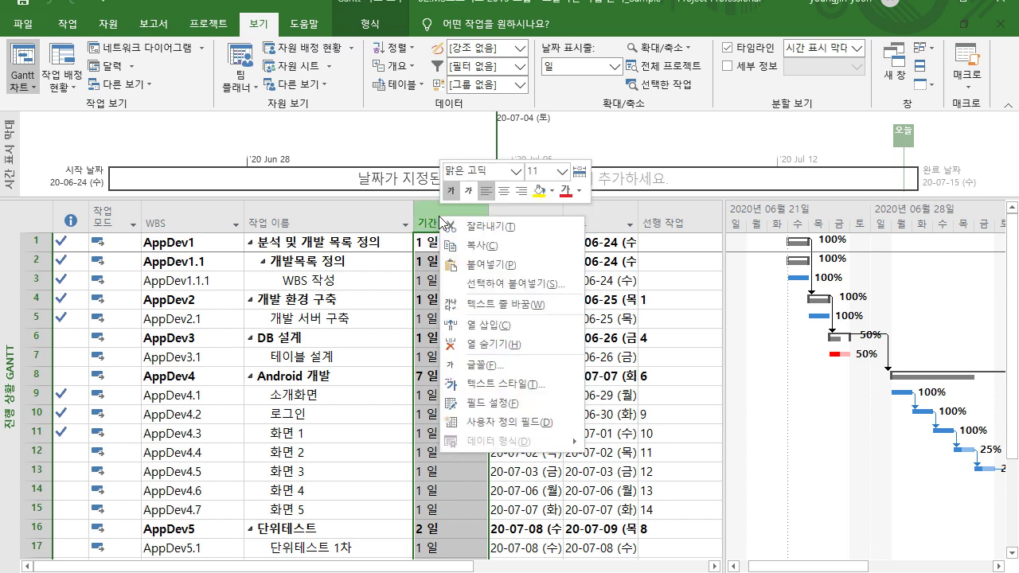
pyautogui.click(514, 413)
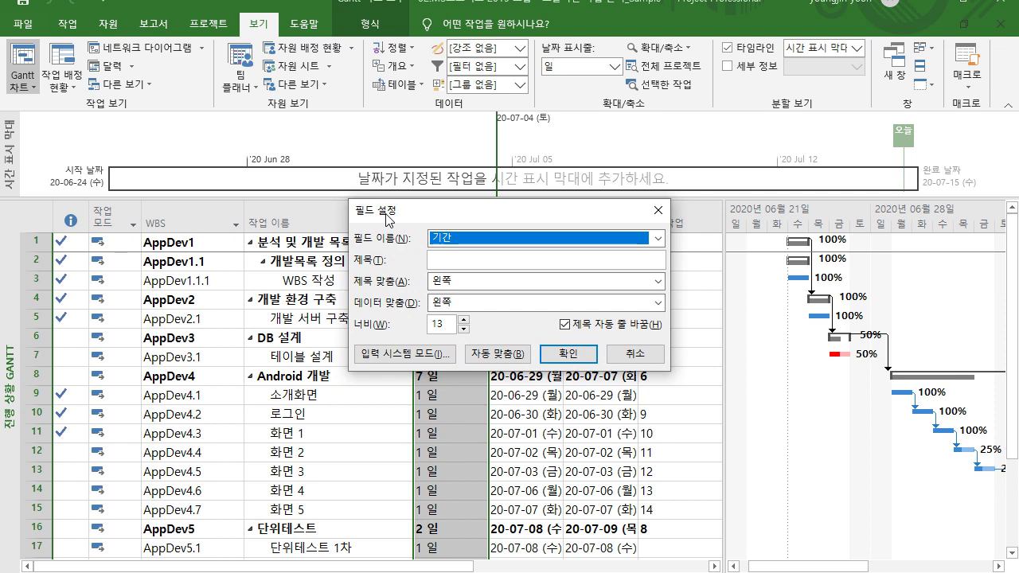
pyautogui.click(593, 243)
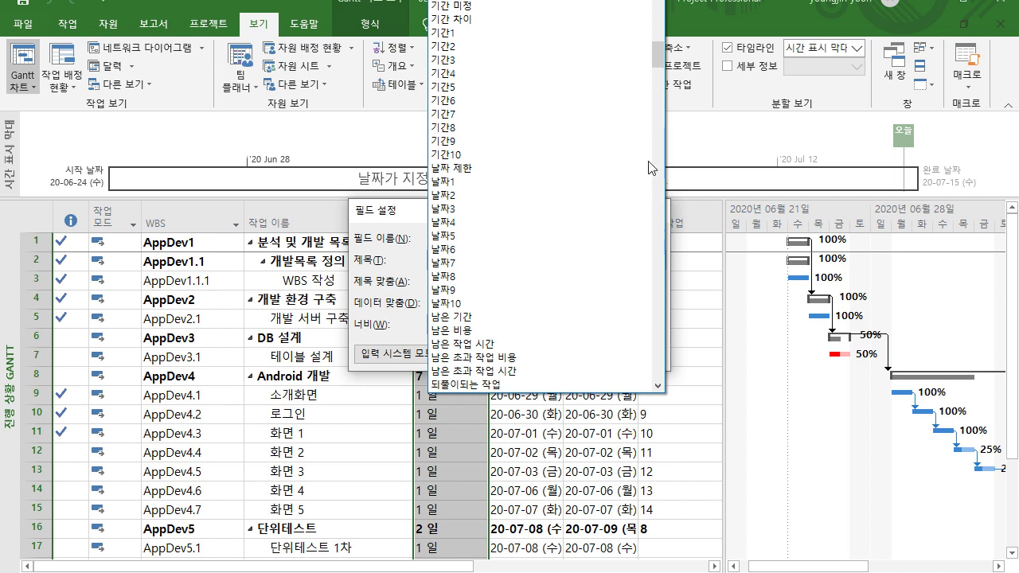
pyautogui.moveTo(662, 62); pyautogui.dragTo(667, 103)
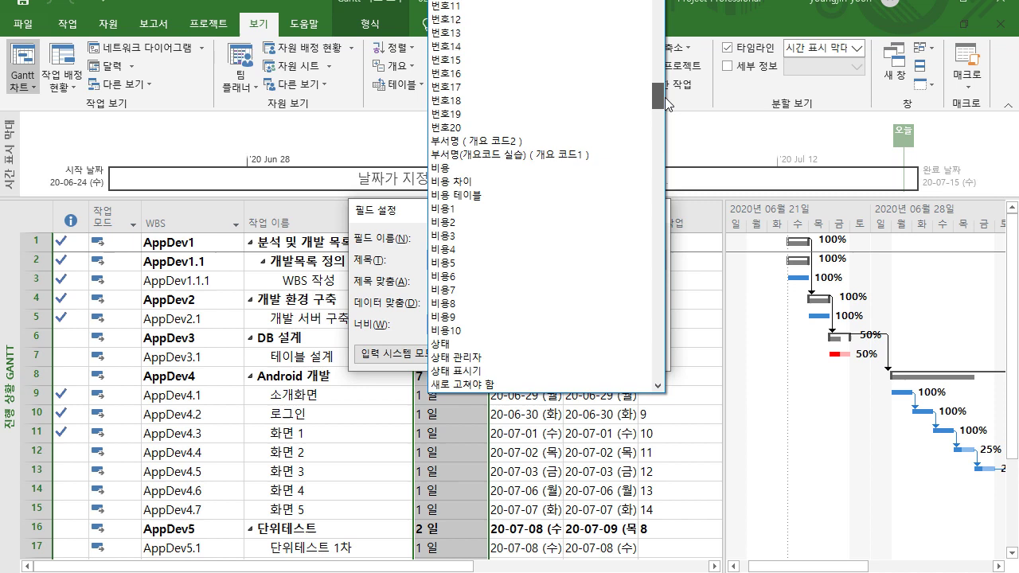
pyautogui.click(544, 163)
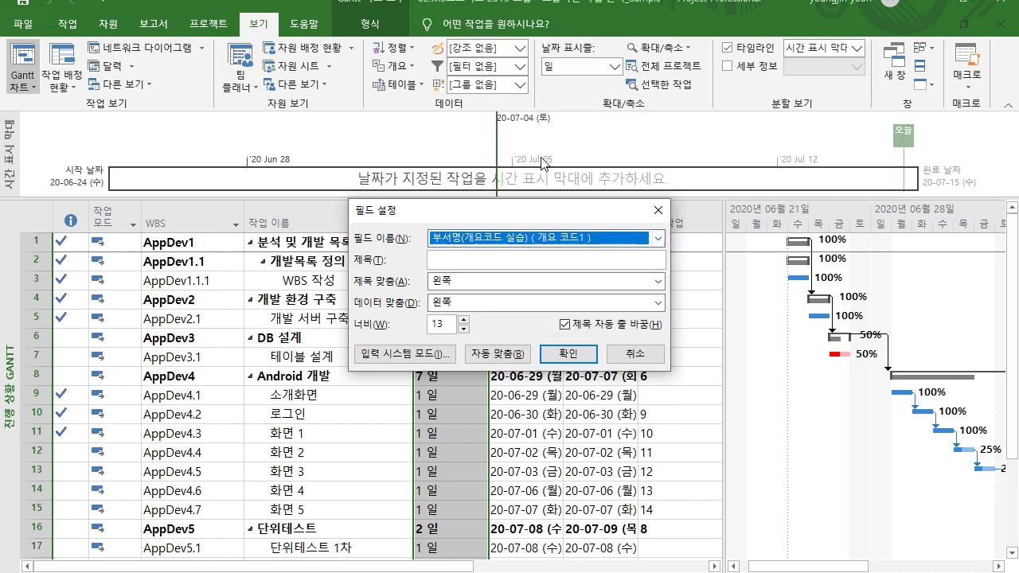
pyautogui.click(527, 259)
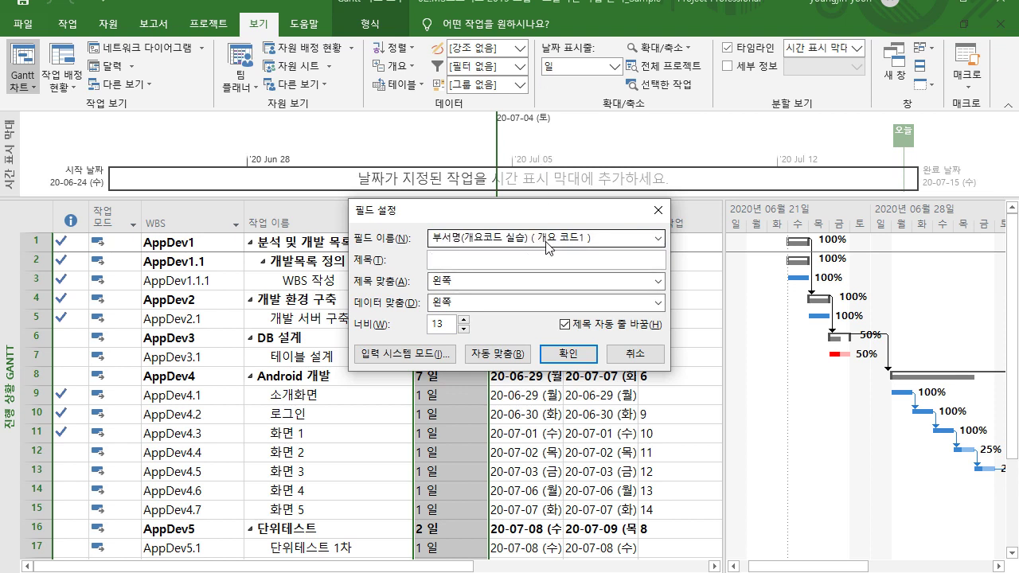
pyautogui.write('부서명')
pyautogui.click(578, 357)
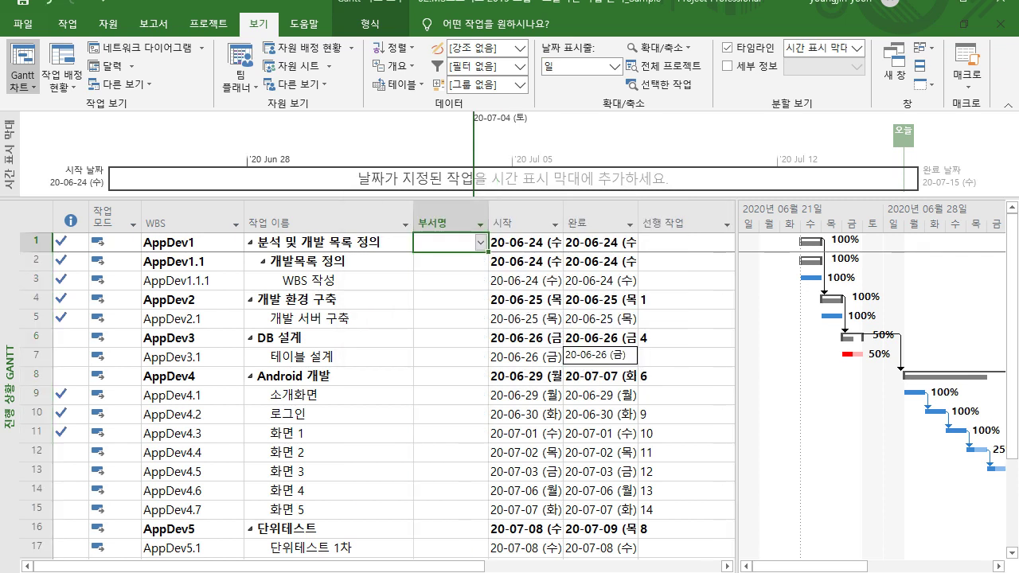
# Step: Assign 가팀 of A사업부 to the WBS 작성 task and fit the 부서명 column's width to its contents
pyautogui.click(451, 210)
pyautogui.click(343, 243)
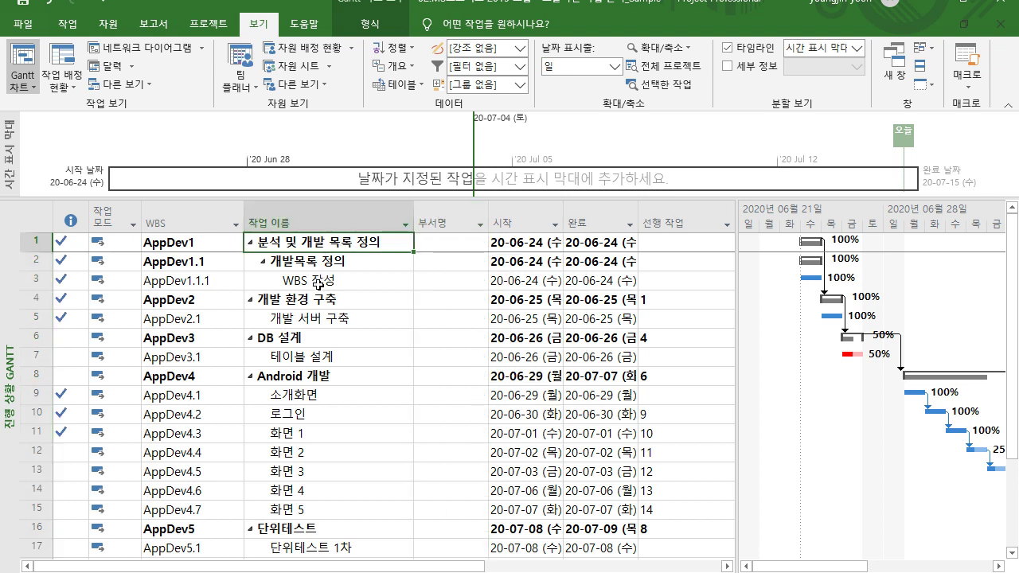
pyautogui.click(318, 282)
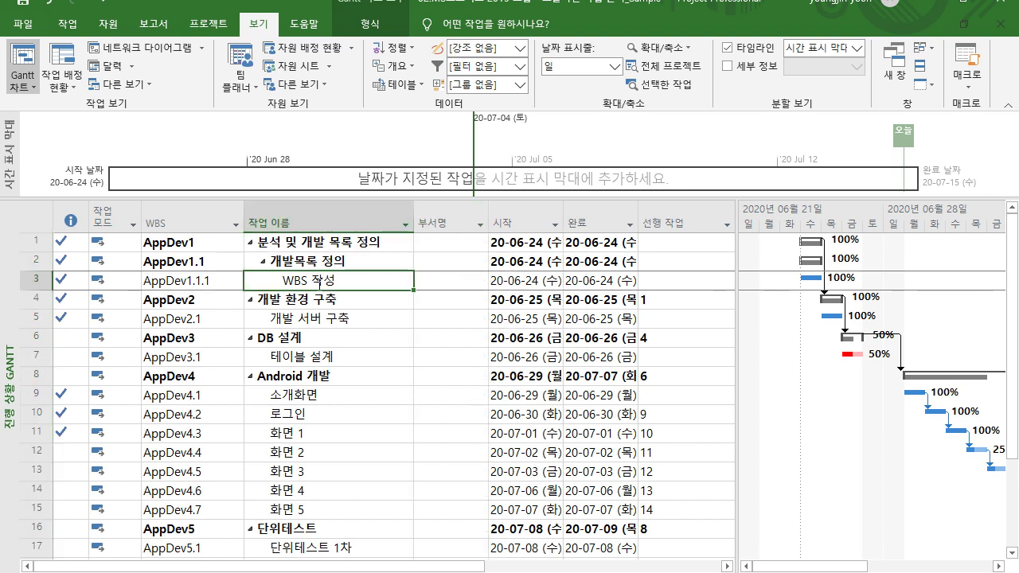
pyautogui.click(440, 284)
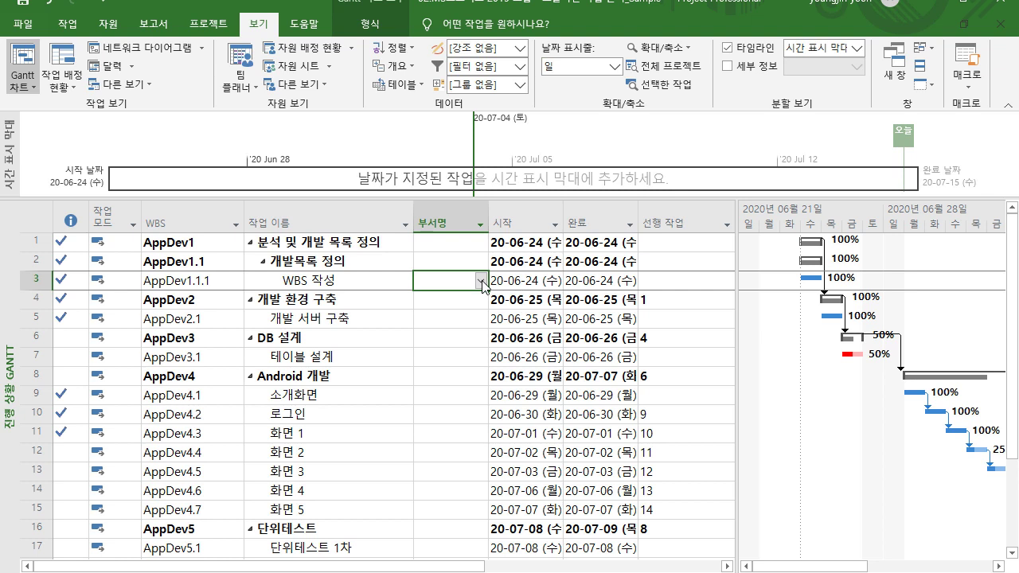
pyautogui.click(479, 281)
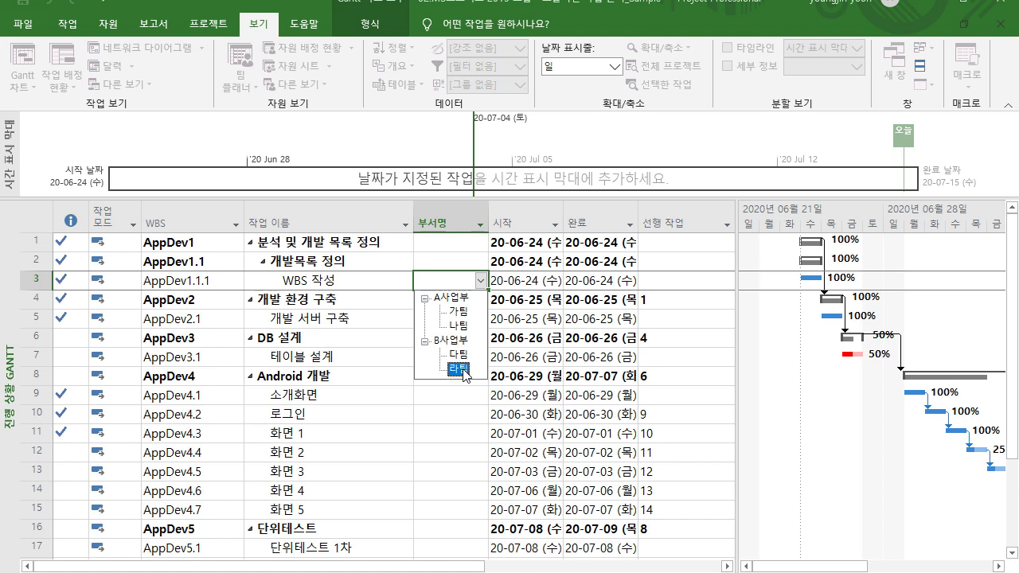
pyautogui.click(459, 315)
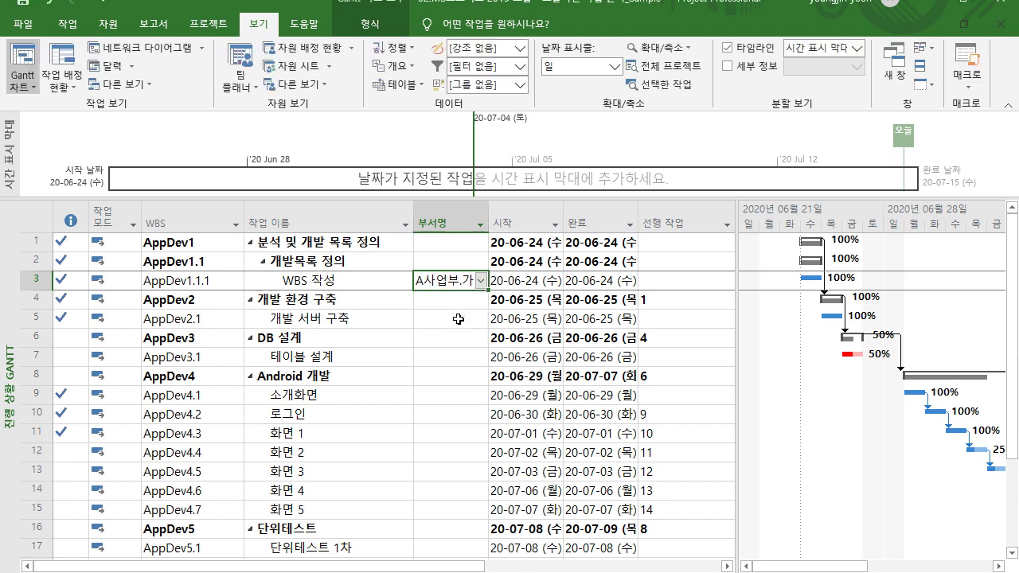
pyautogui.doubleClick(488, 222)
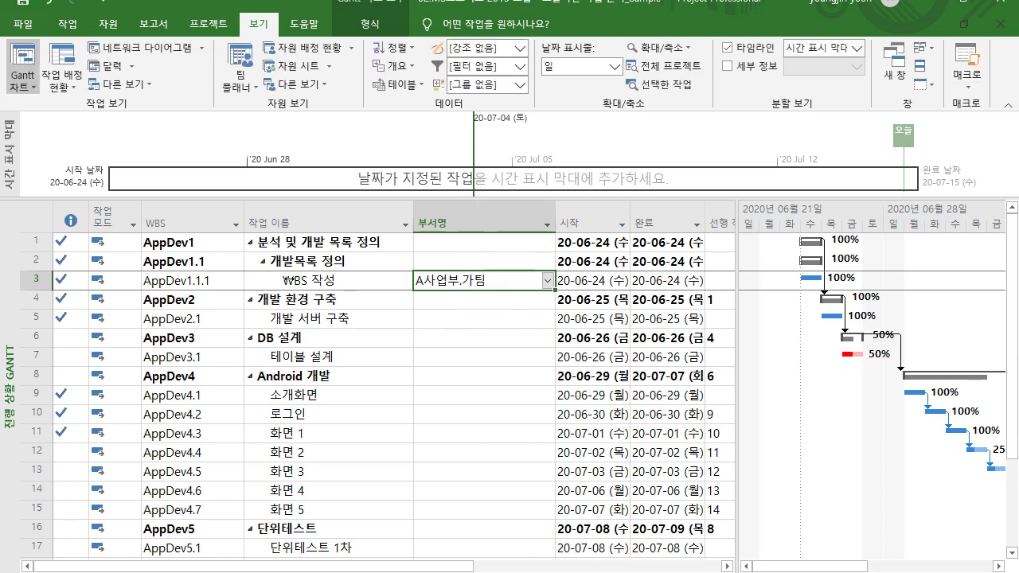
# Step: Assign 다팀 of B사업부 to the 개발 서버 구축 task in the 부서명 column
pyautogui.click(481, 316)
pyautogui.click(547, 319)
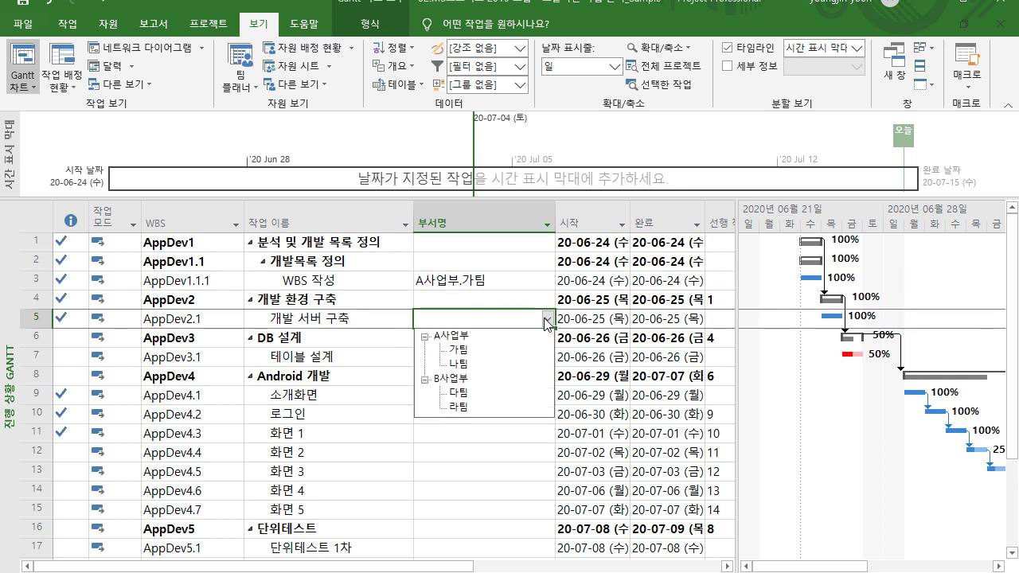
pyautogui.click(459, 393)
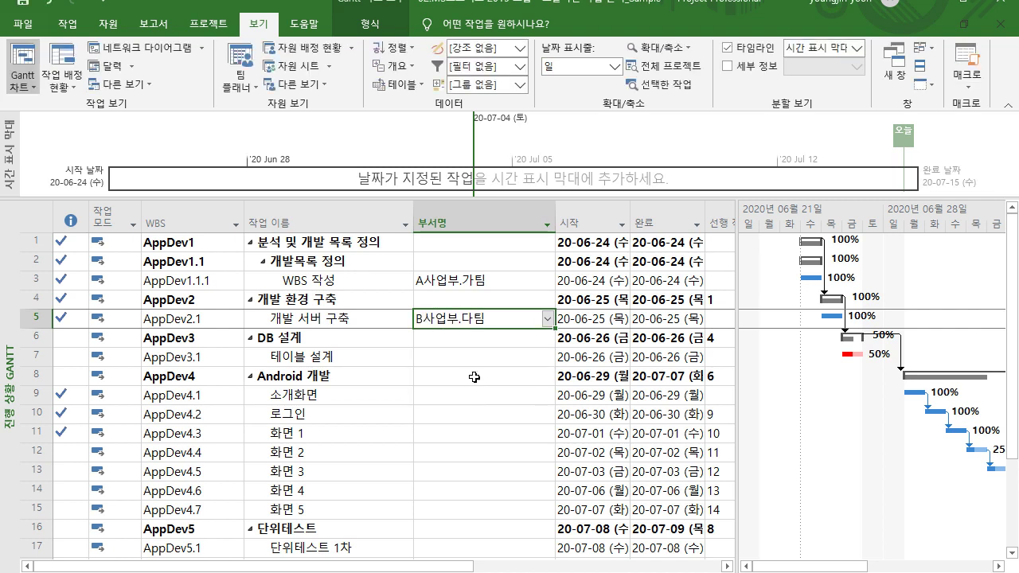
# Step: Set 부서명 to A사업부.가팀 for the 소개화면 task and to B사업부.다팀 for the 로그인 task
pyautogui.click(474, 377)
pyautogui.click(476, 396)
pyautogui.click(547, 398)
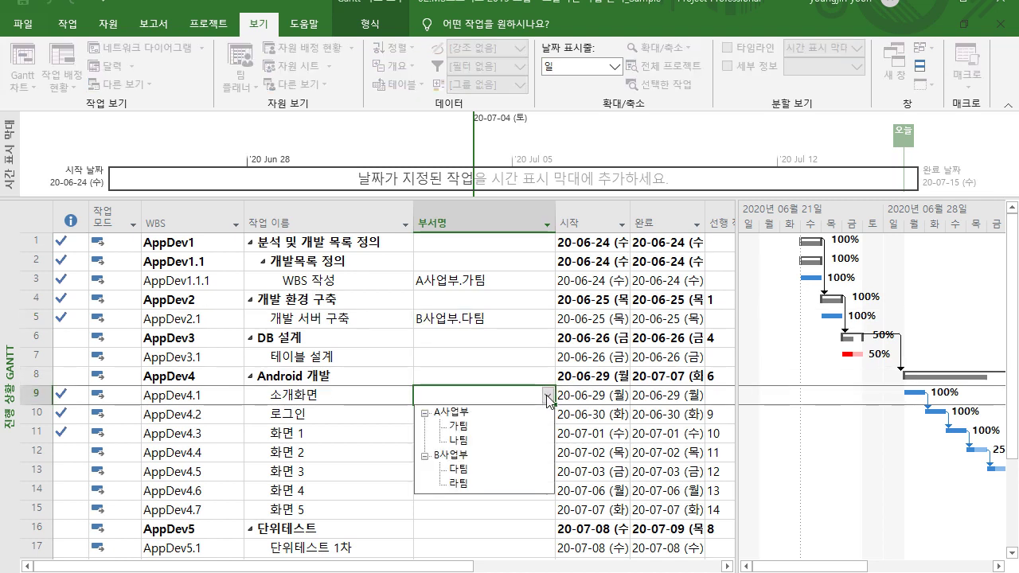
pyautogui.click(503, 426)
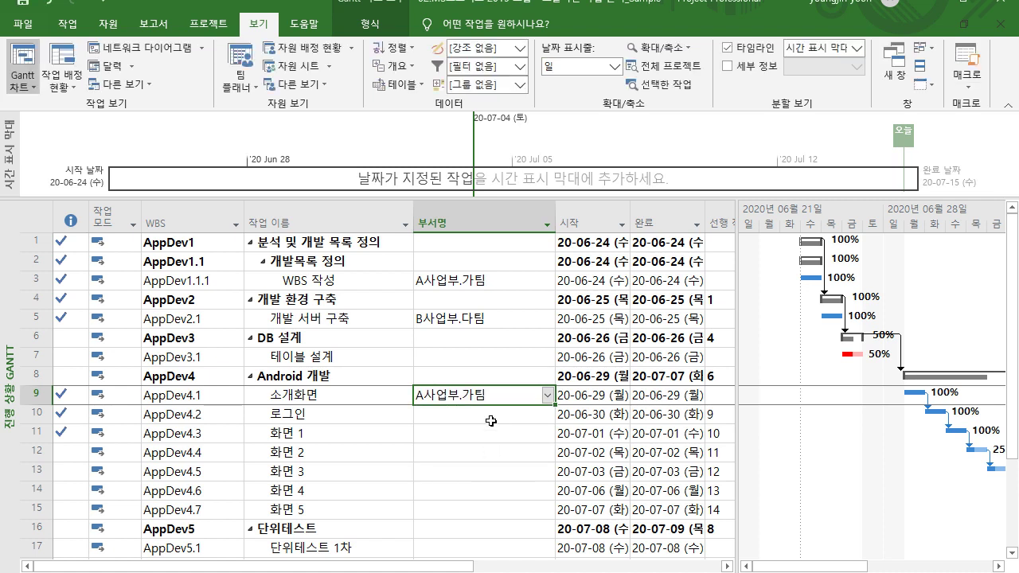
pyautogui.click(491, 421)
pyautogui.click(547, 414)
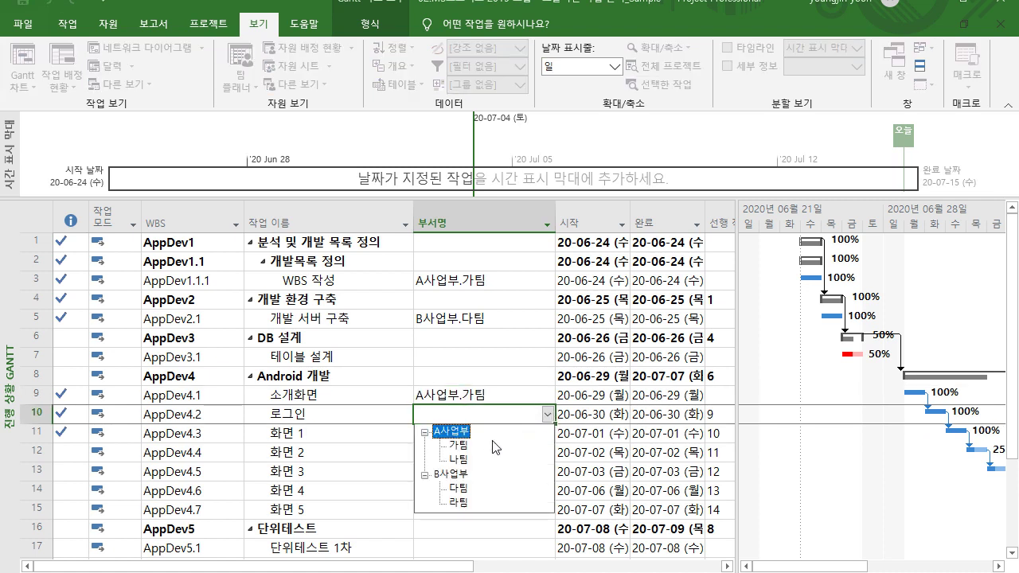
pyautogui.click(460, 488)
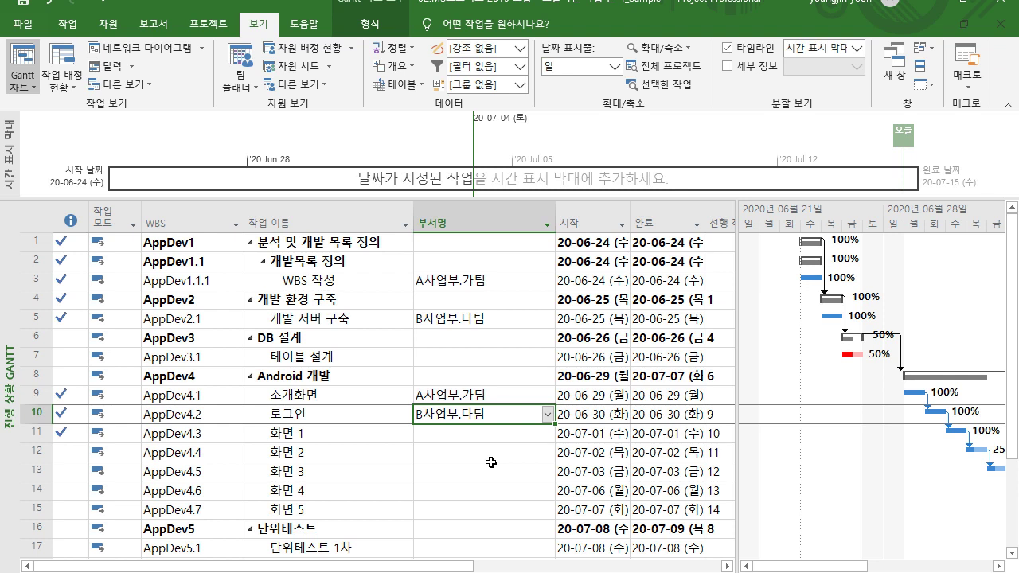
pyautogui.moveTo(605, 572)
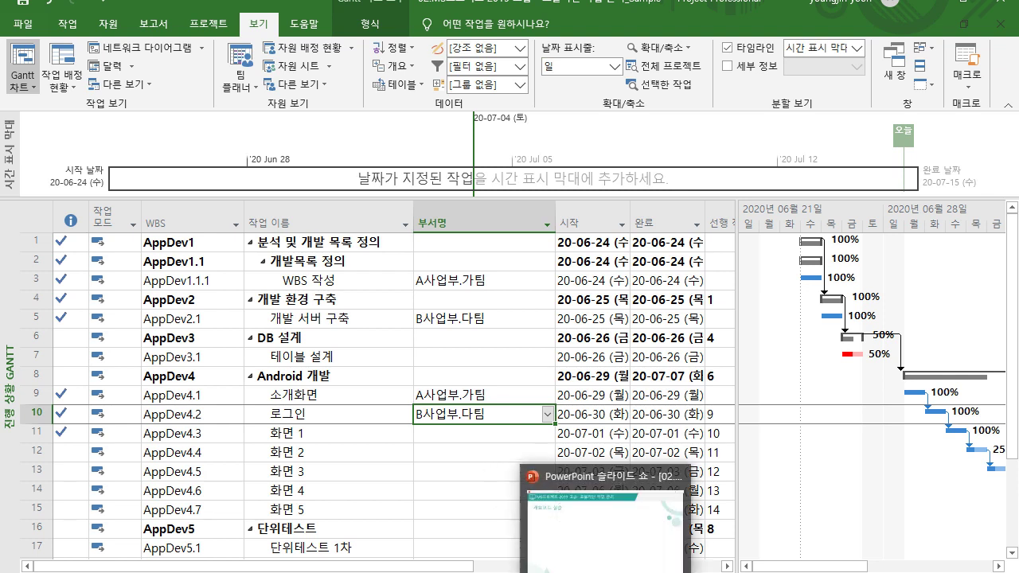